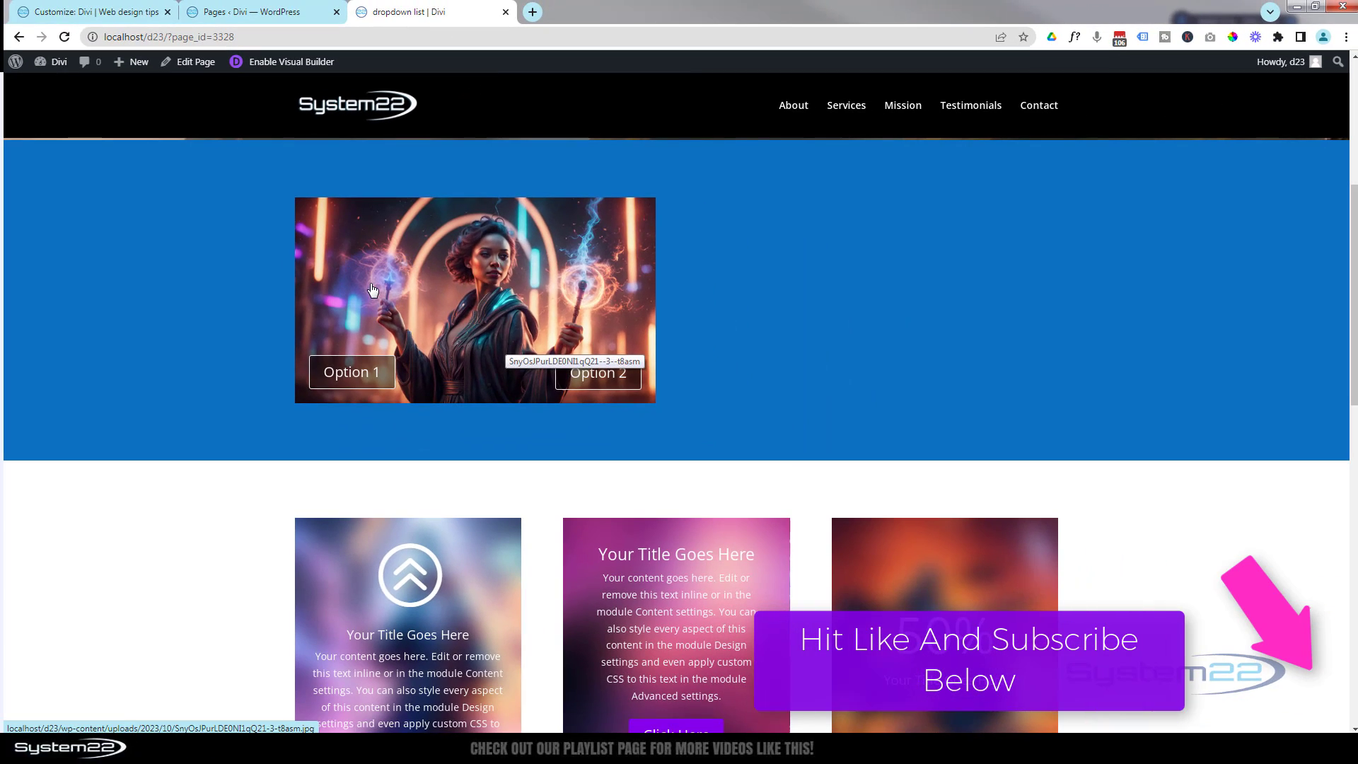
Test the image's lightbox on the live page by enlarging it and closing it.
click(480, 300)
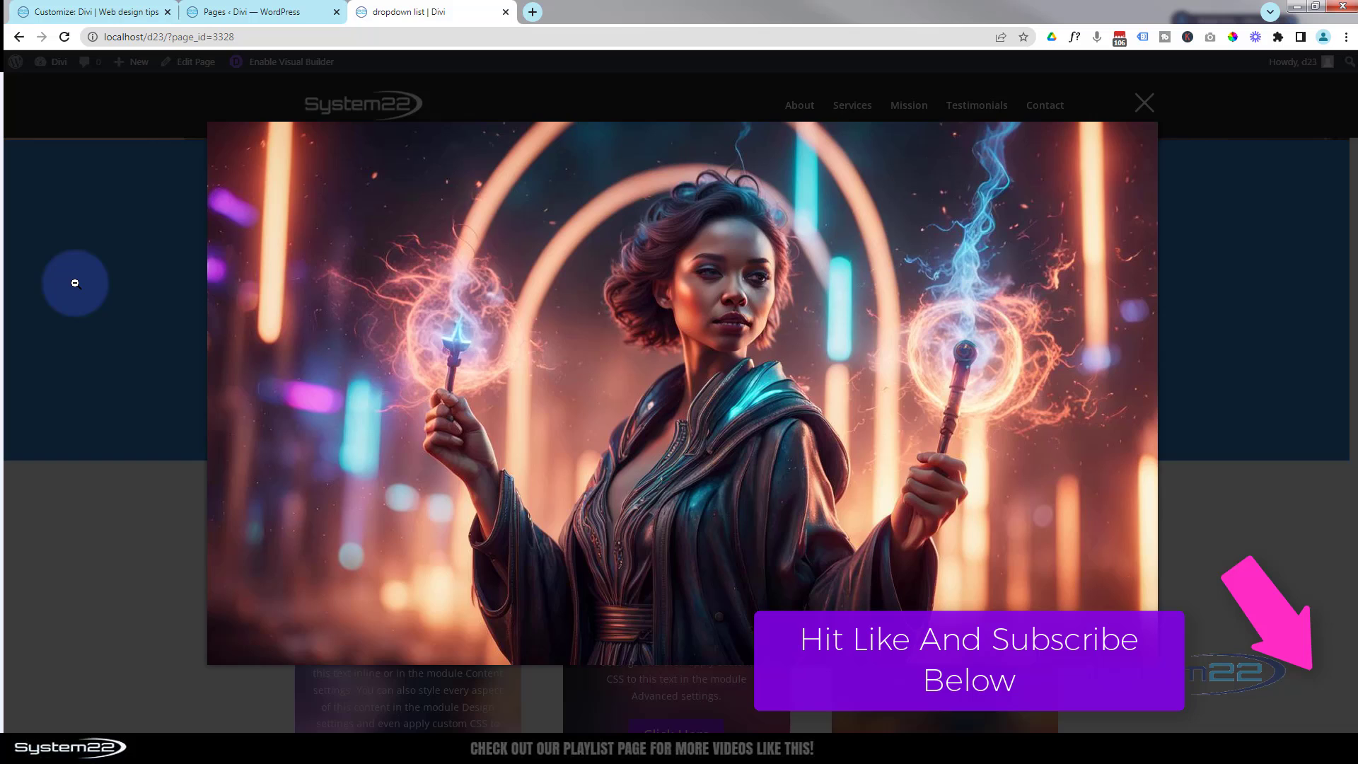
click(75, 283)
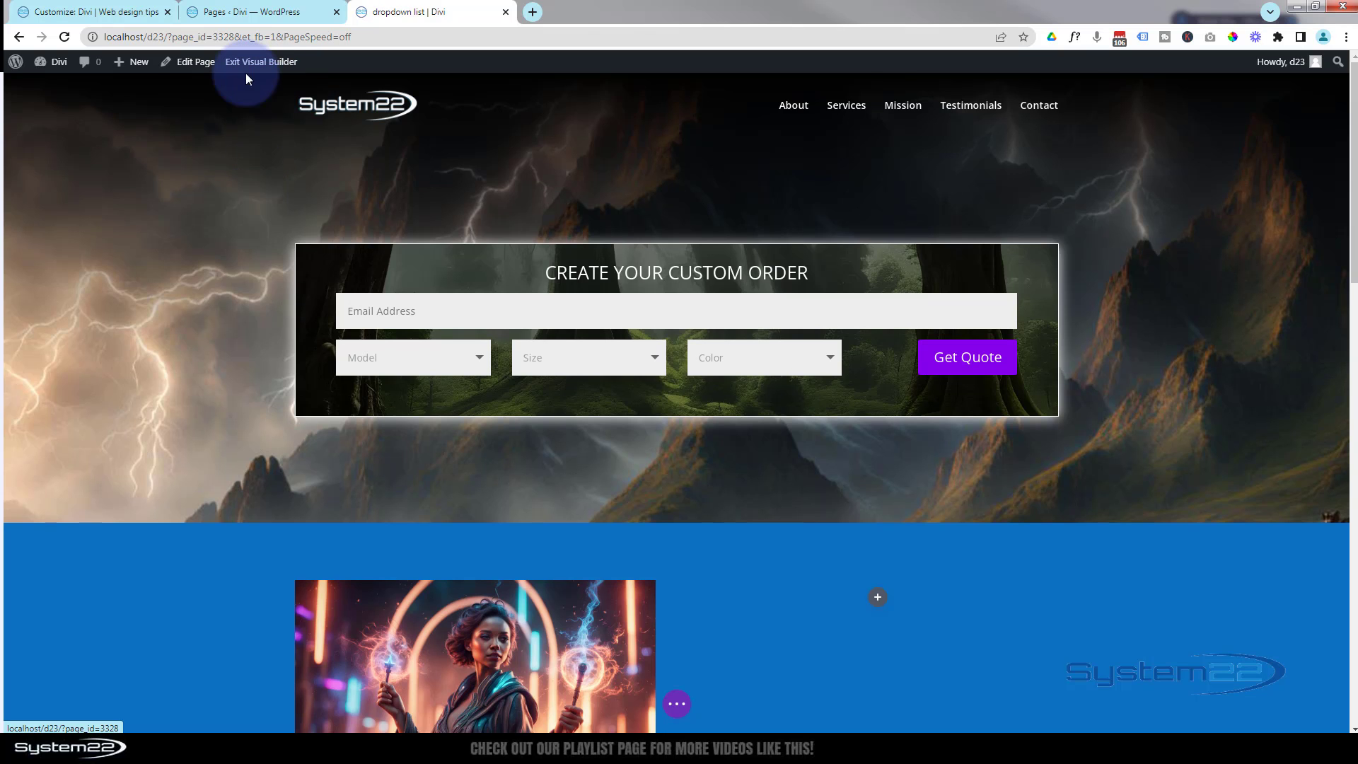
Bring up the Insert Module list for the empty right column and scroll down to Image.
scroll(245, 75, down, 5)
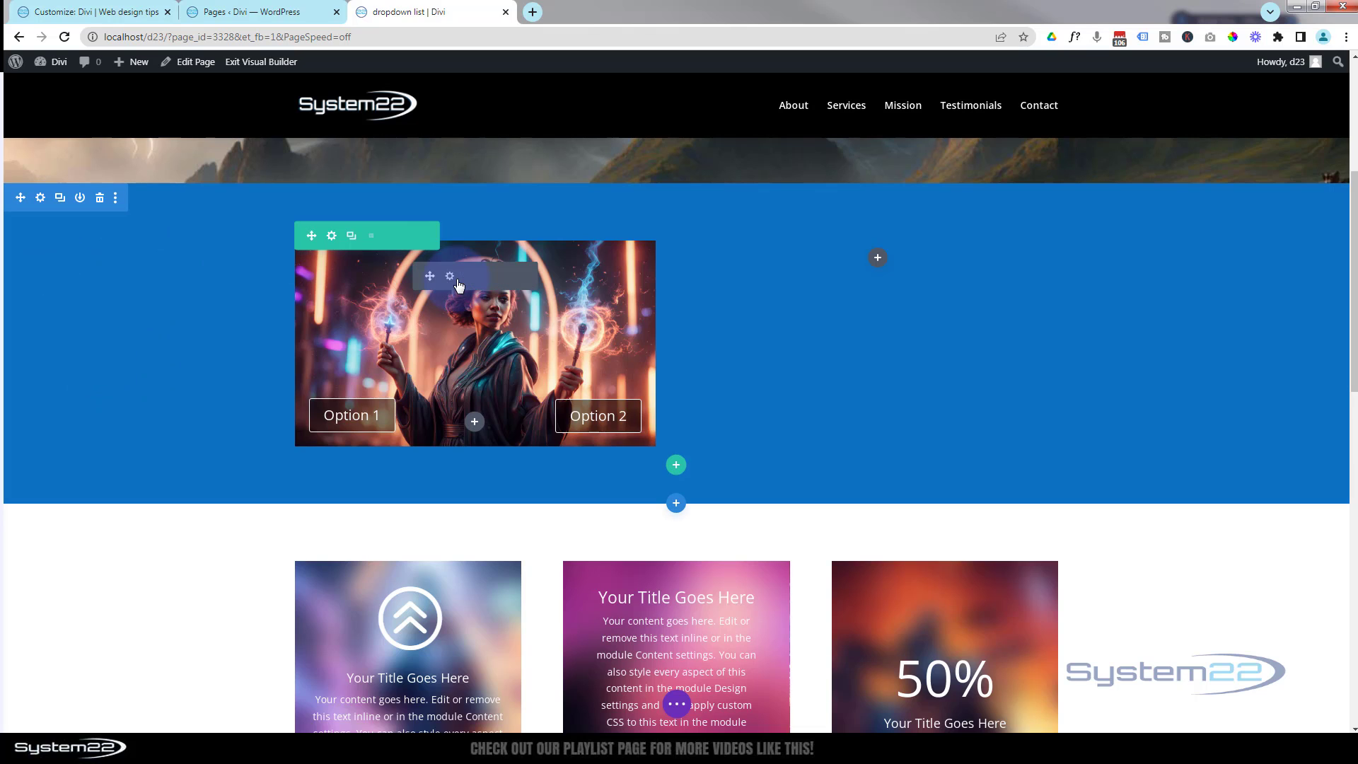
mouse_move(849, 299)
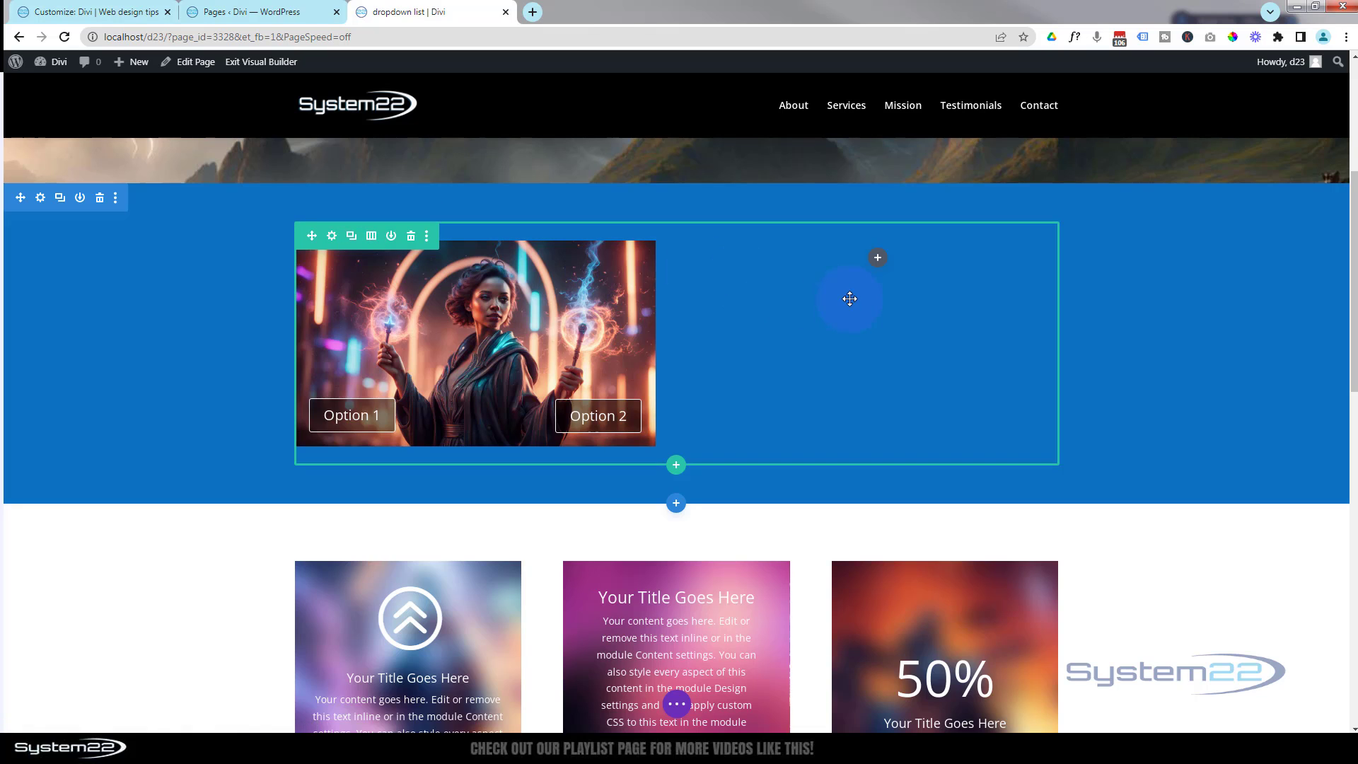
click(878, 261)
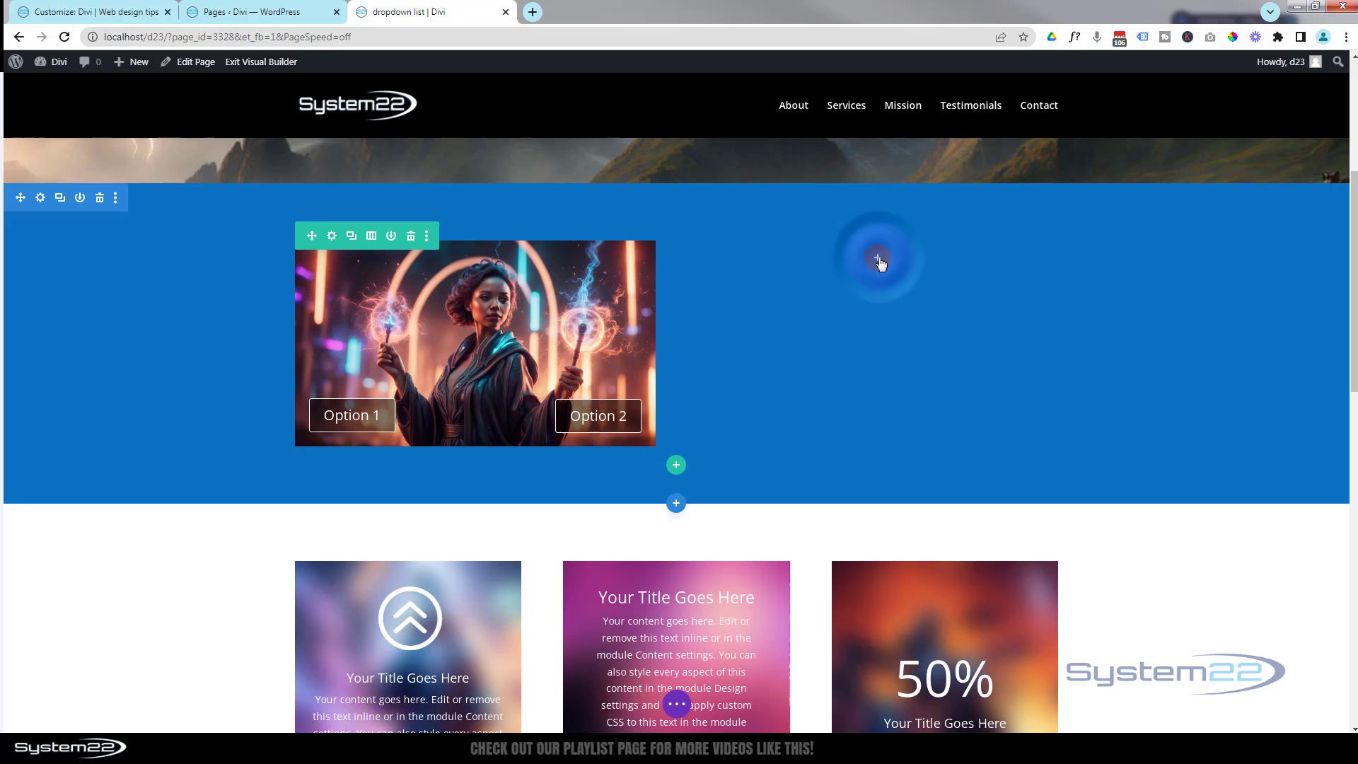
scroll(893, 437, down, 1)
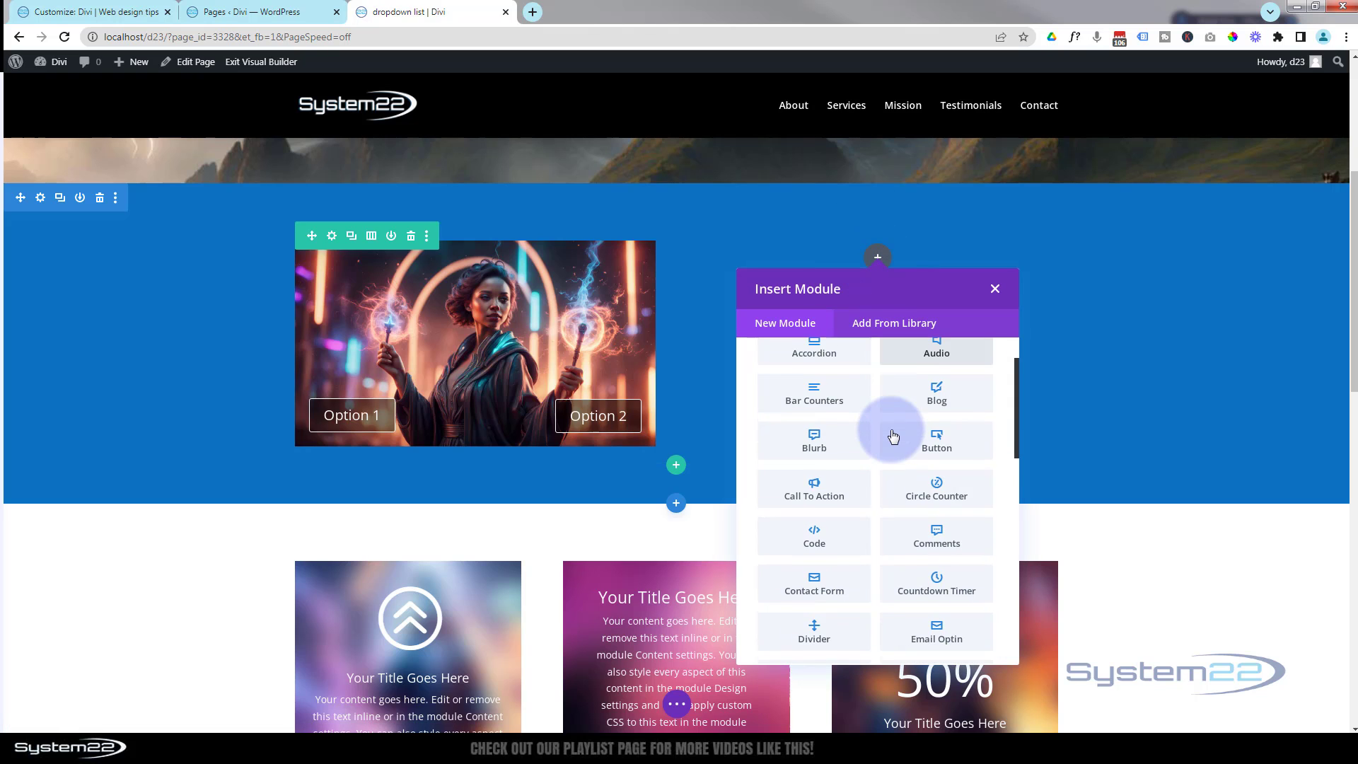
scroll(894, 436, down, 1)
scroll(893, 437, down, 1)
scroll(894, 436, down, 1)
scroll(894, 437, down, 1)
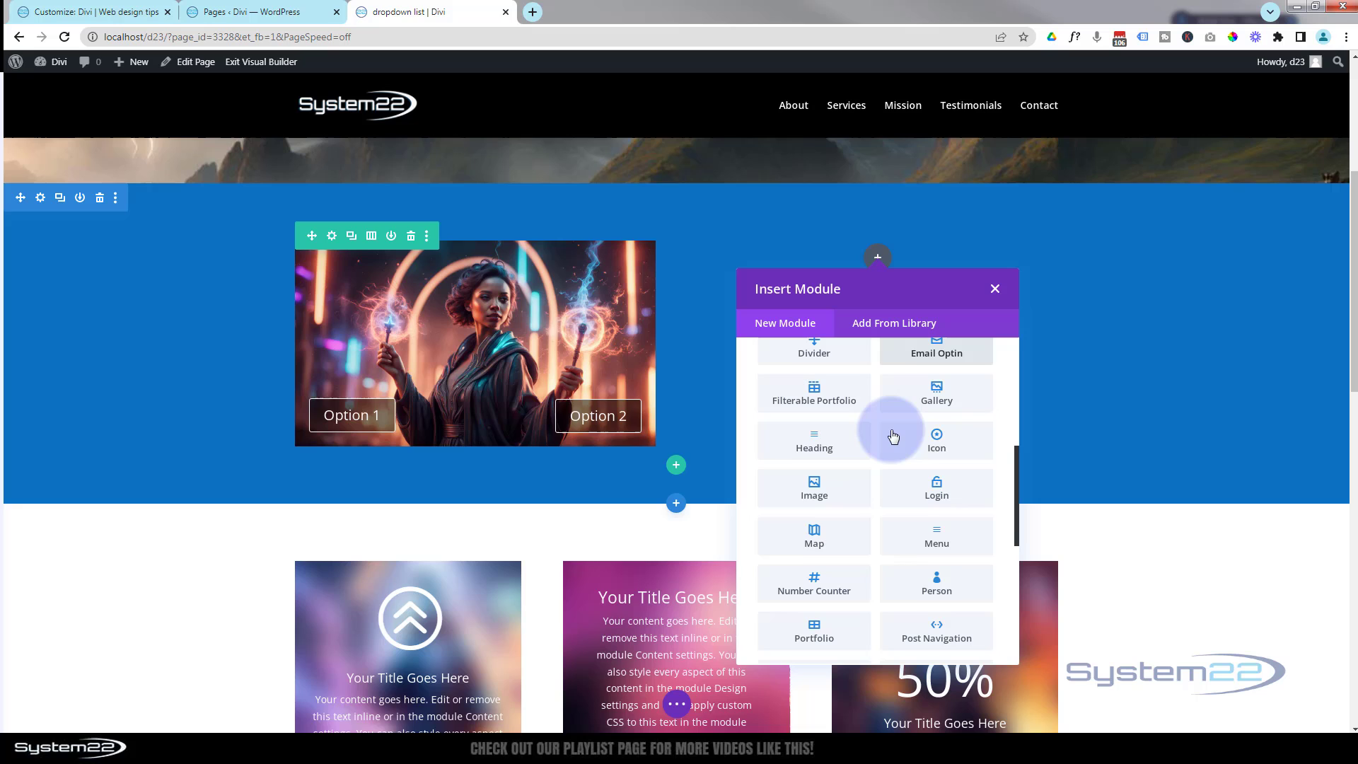
Add an Image module showing the Media Library picture of the man in the neon jacket.
click(817, 488)
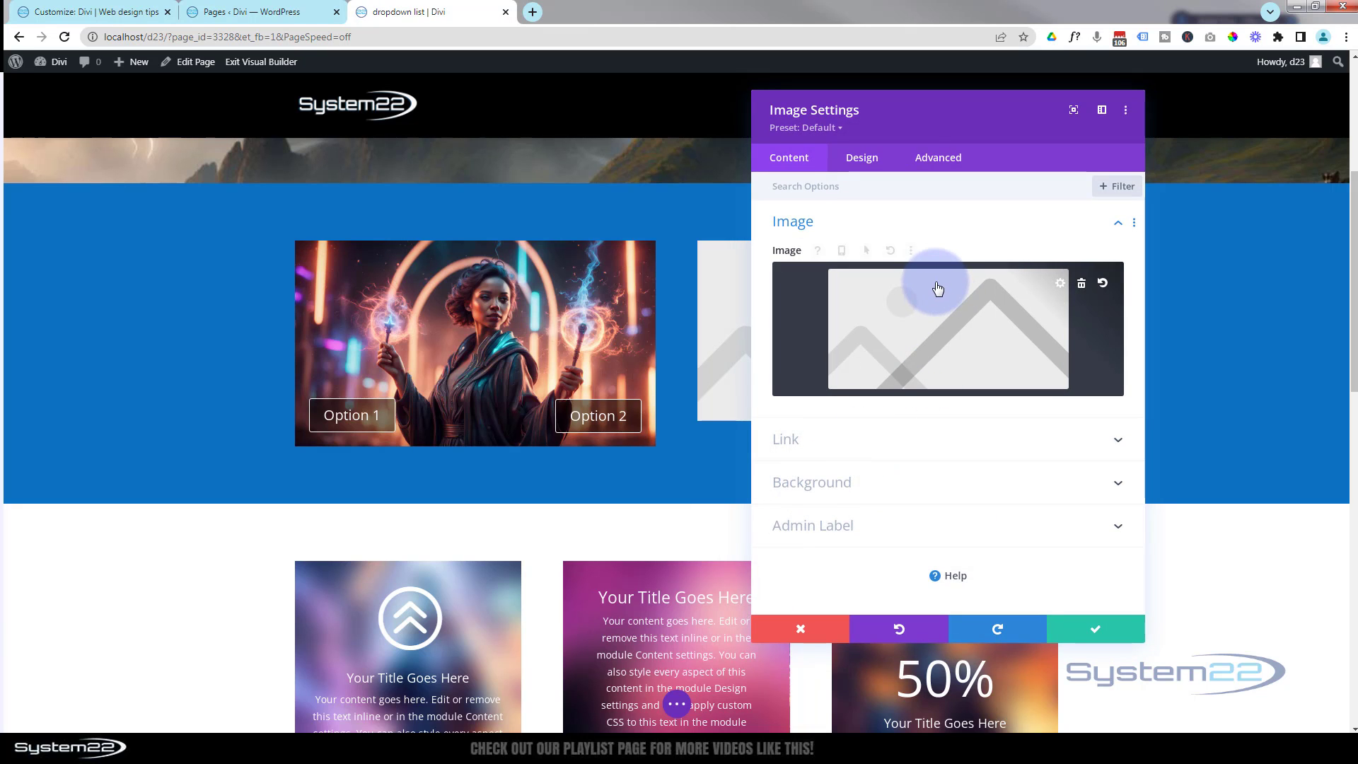
click(932, 339)
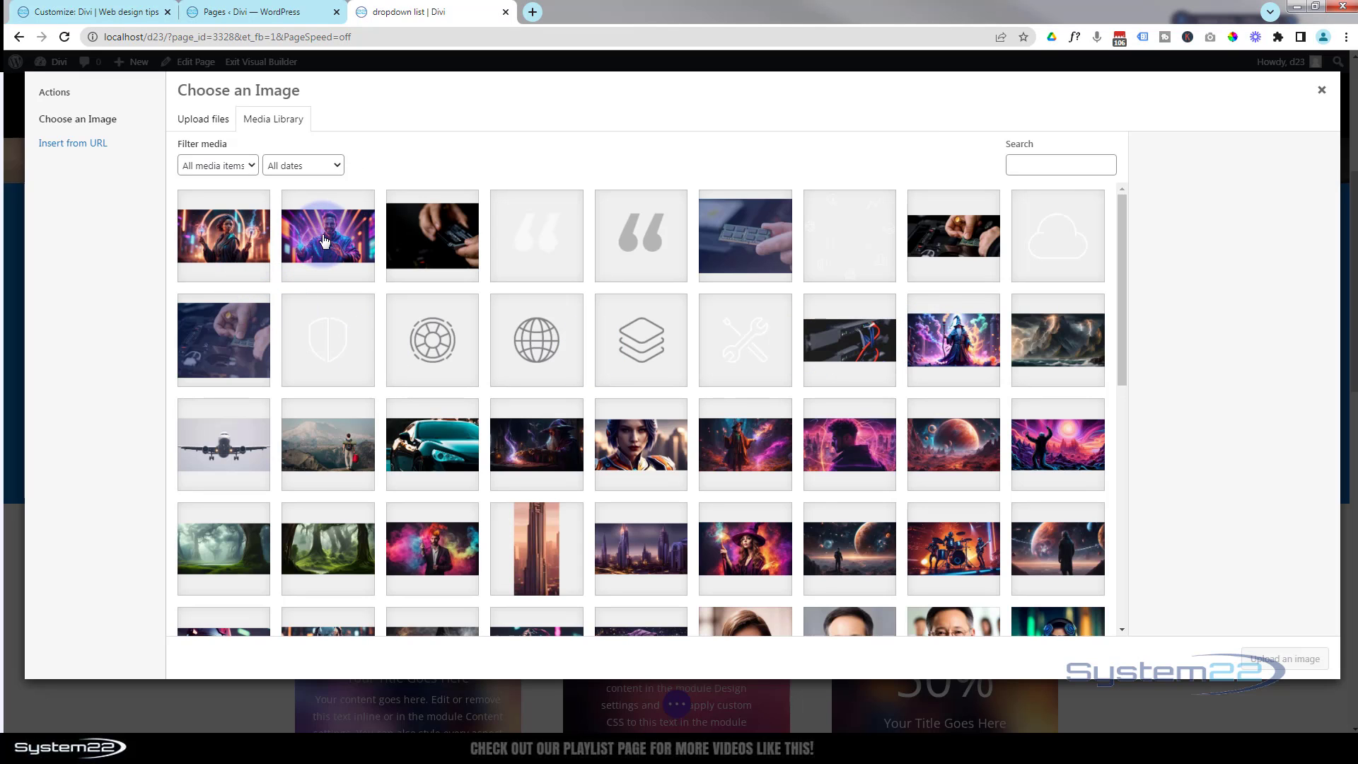
click(326, 233)
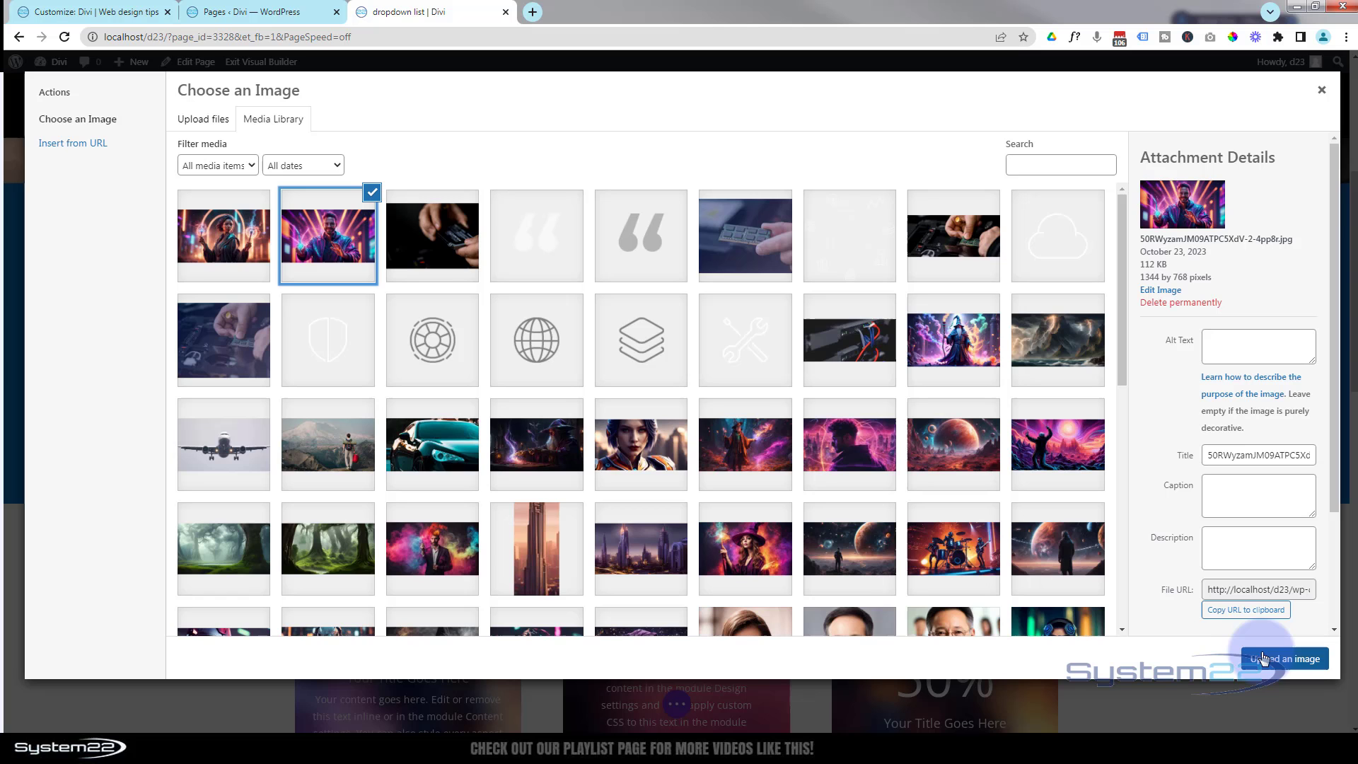
click(1270, 661)
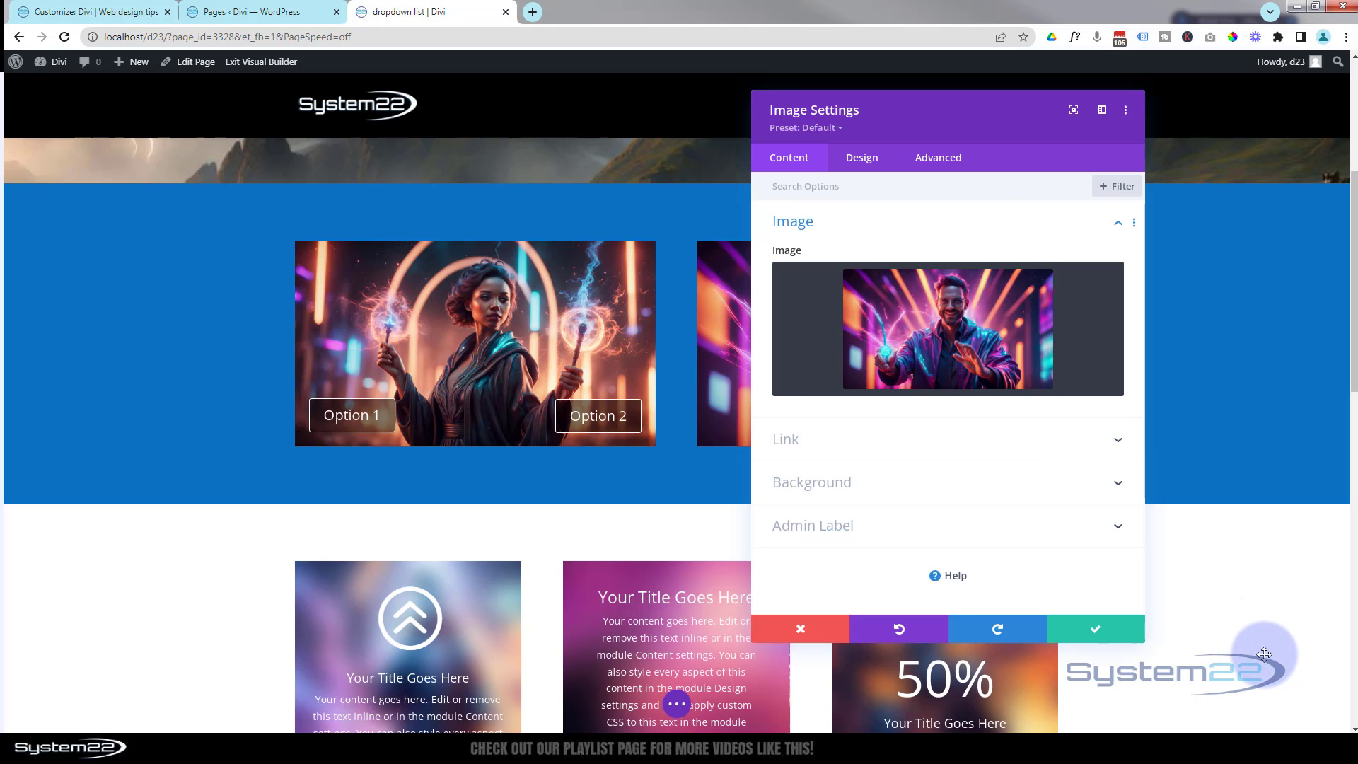
mouse_move(900, 130)
mouse_down()
mouse_move(383, 75)
mouse_move(416, 75)
mouse_up()
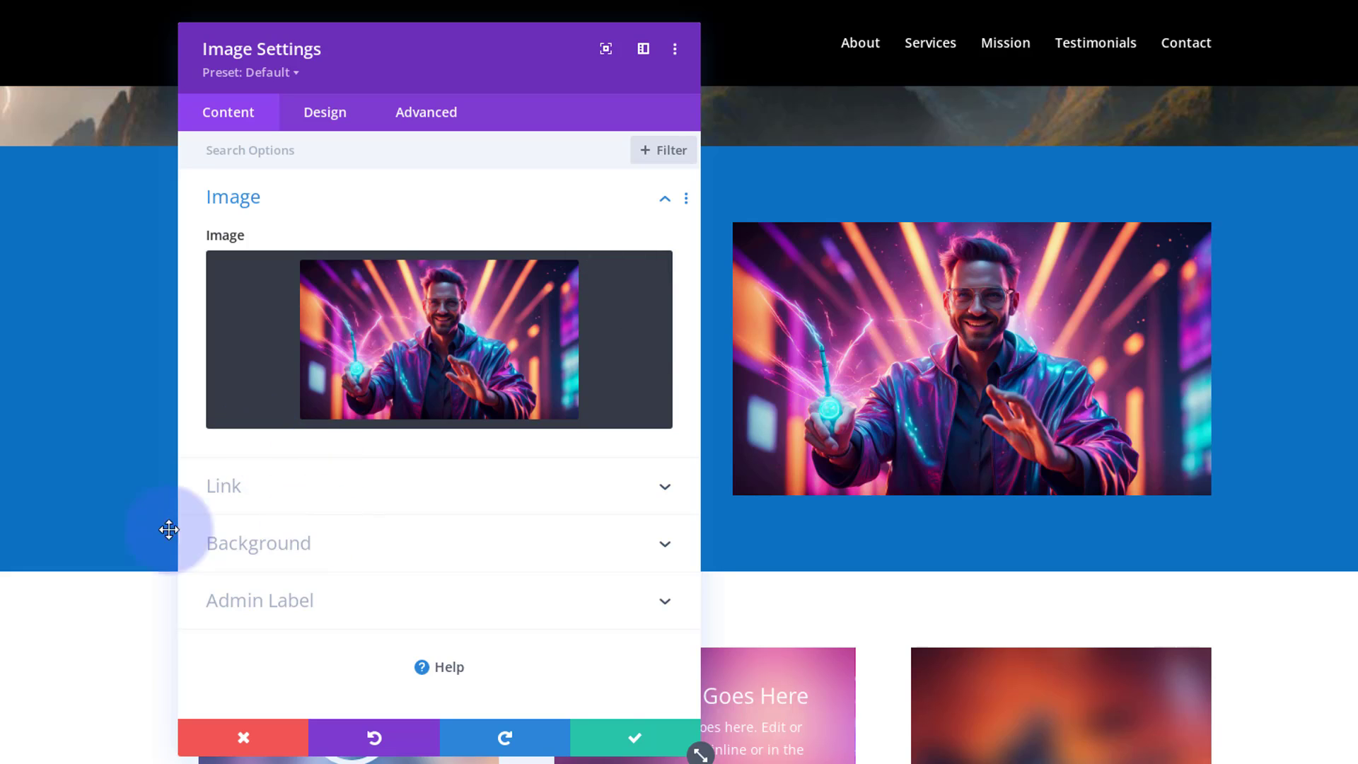
Turn on Open in Lightbox for the neon-man image, keeping same-window links, and save.
click(325, 488)
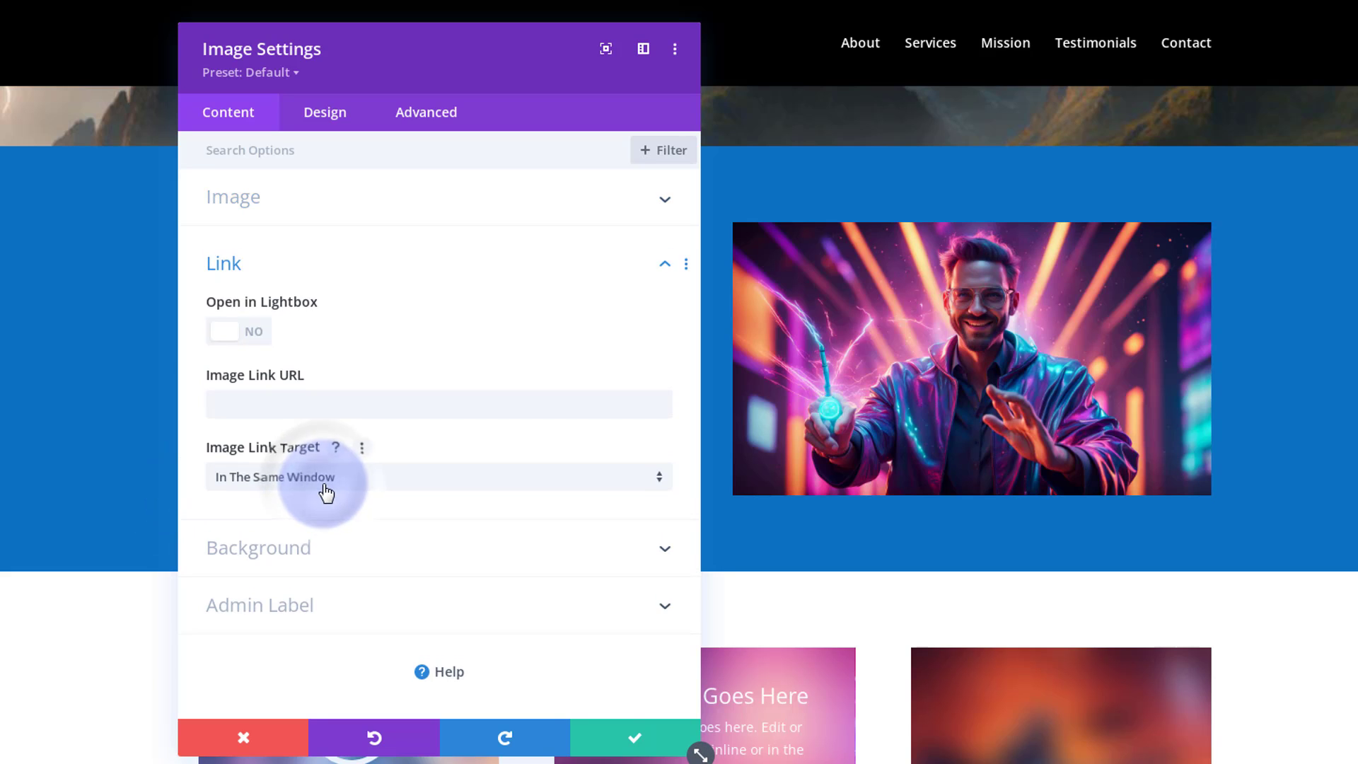
click(215, 339)
click(256, 334)
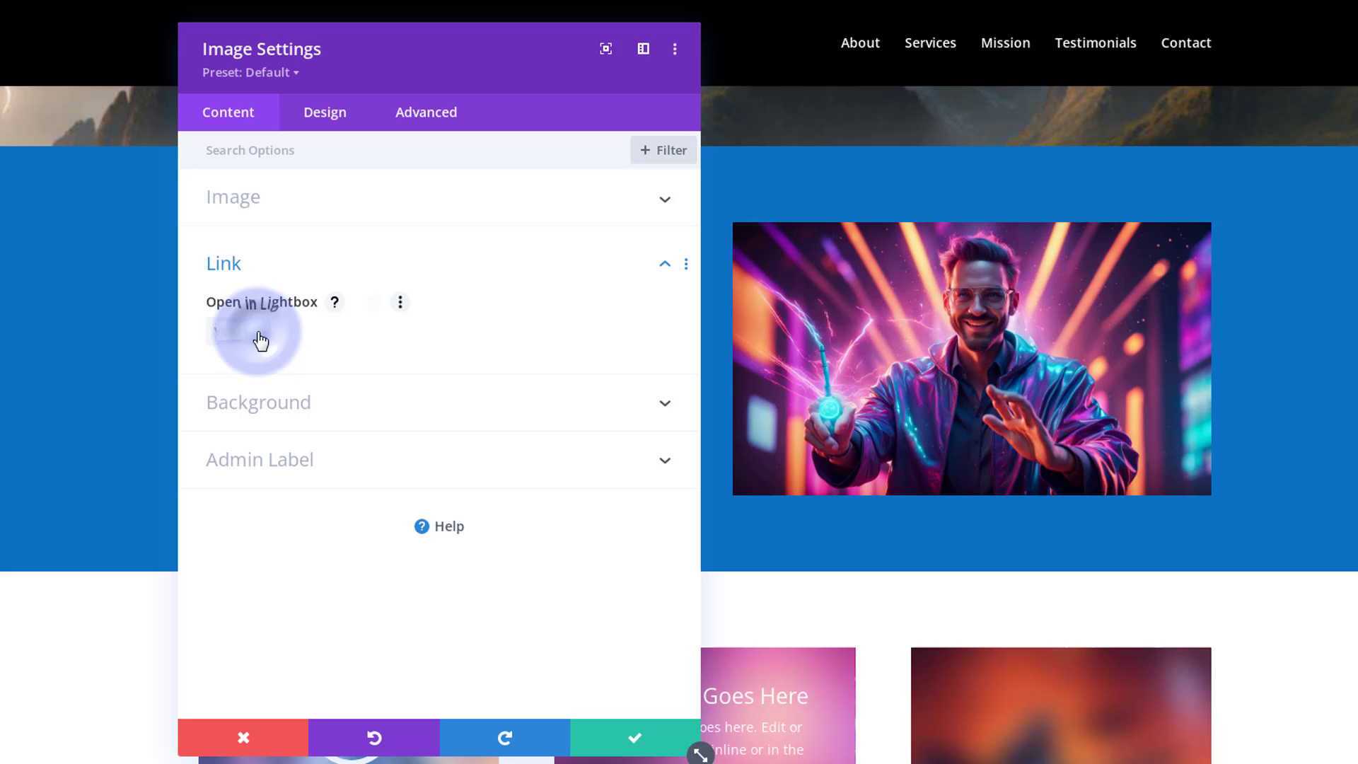
click(227, 333)
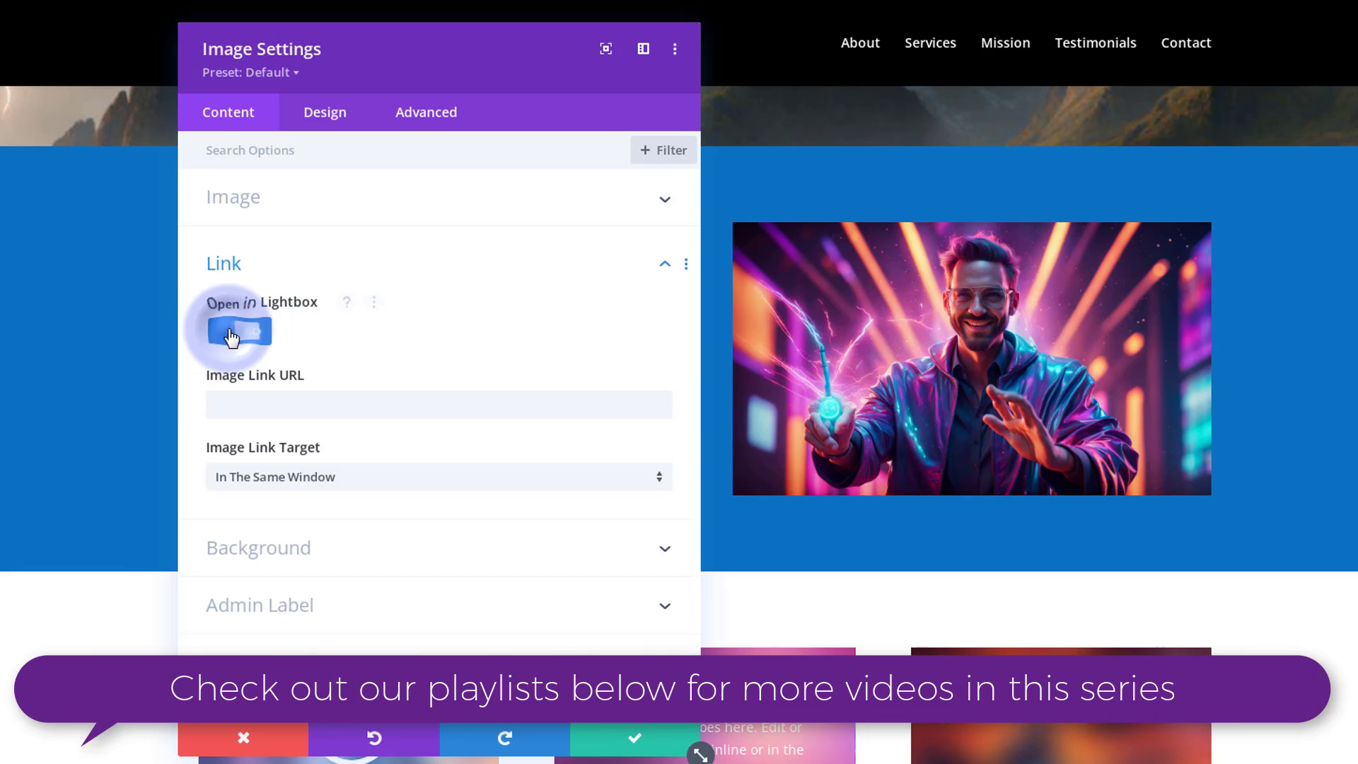
click(348, 402)
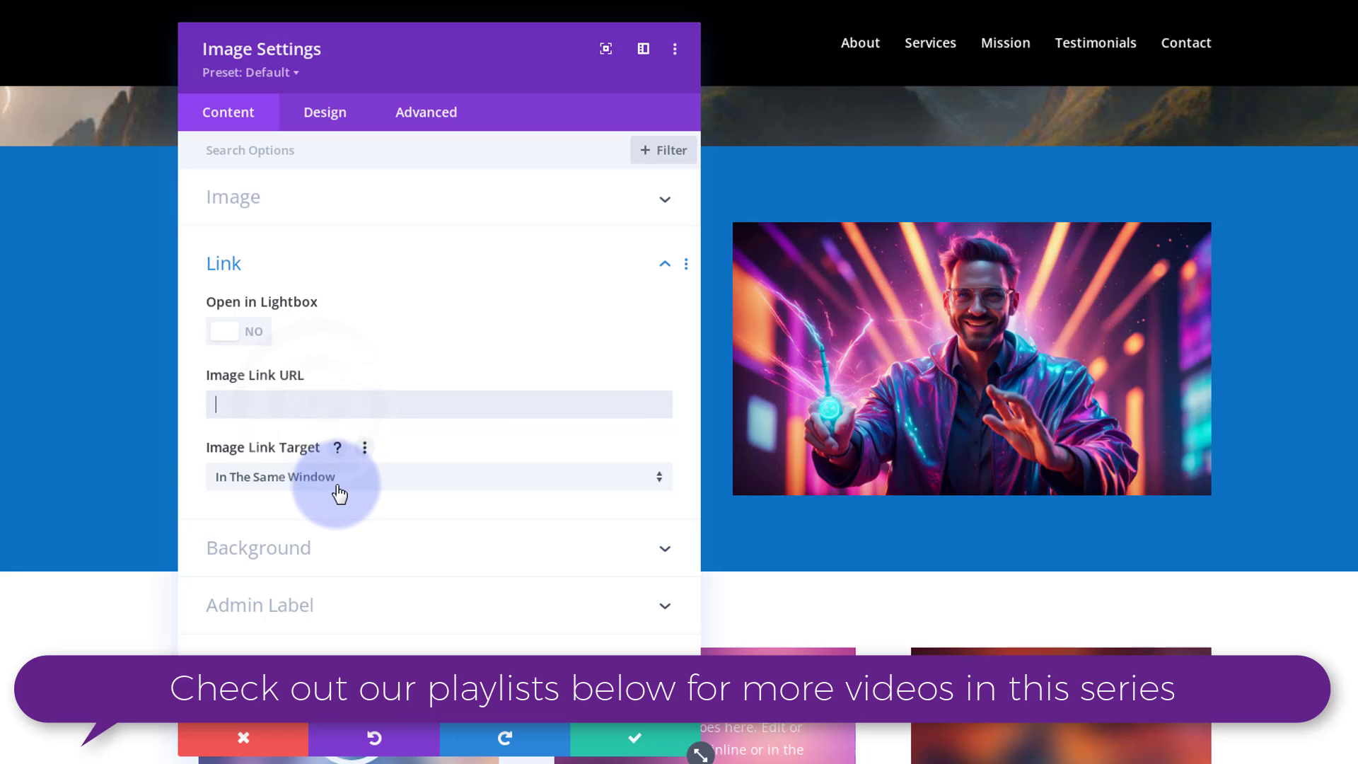
click(398, 476)
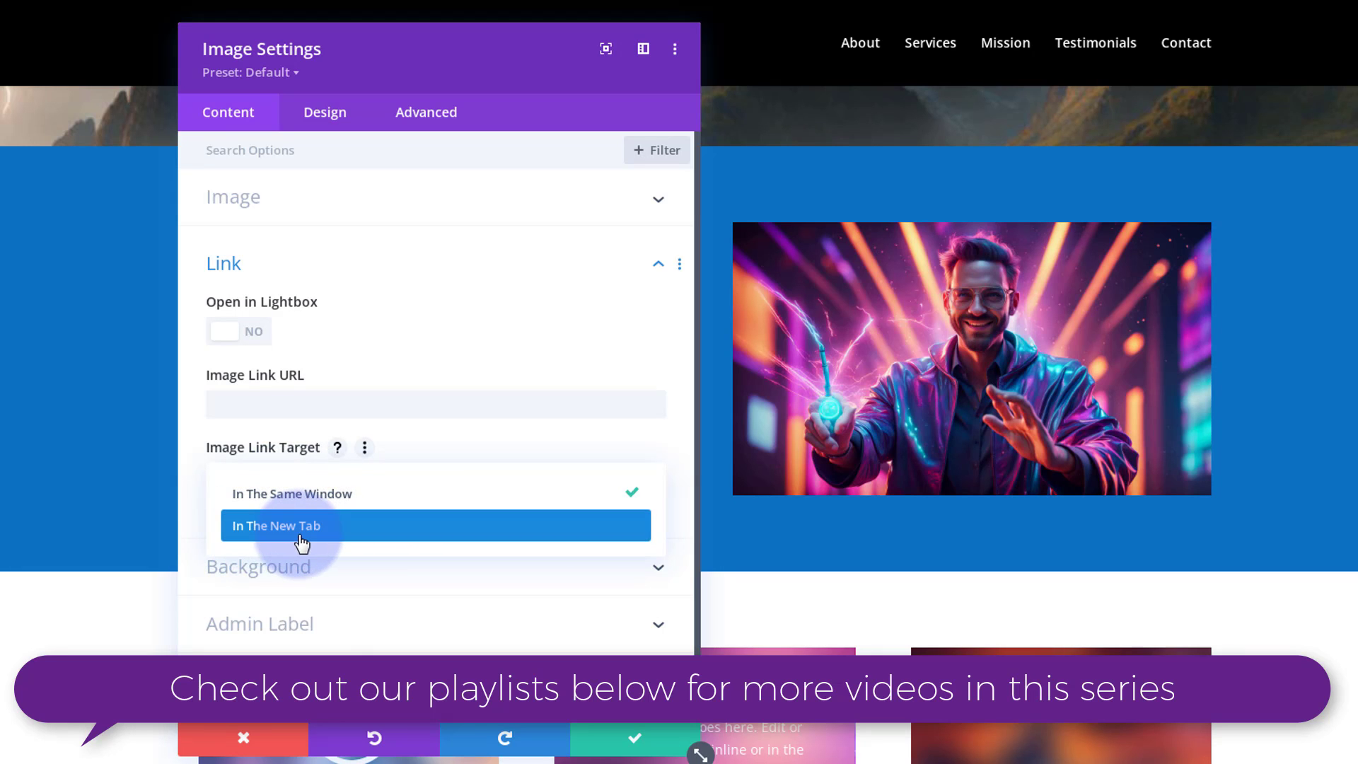
click(196, 506)
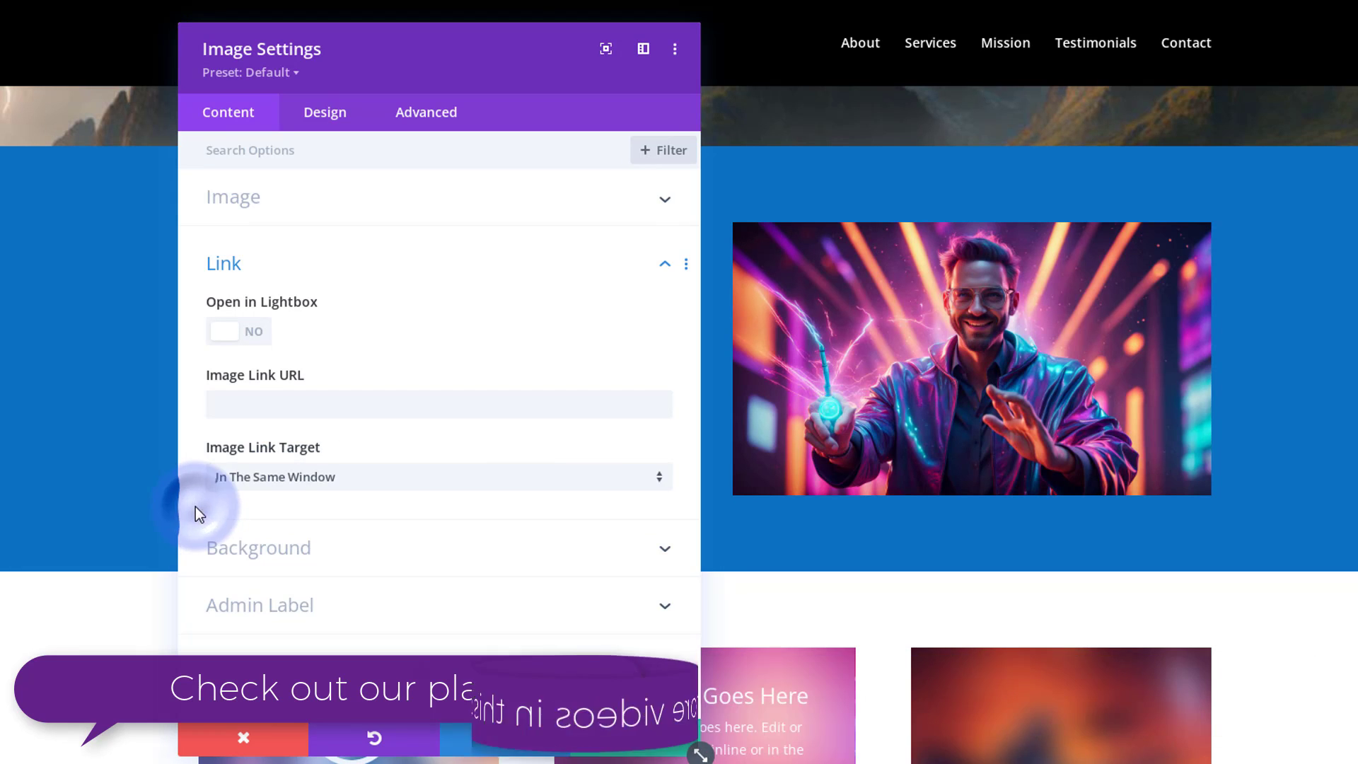
click(249, 334)
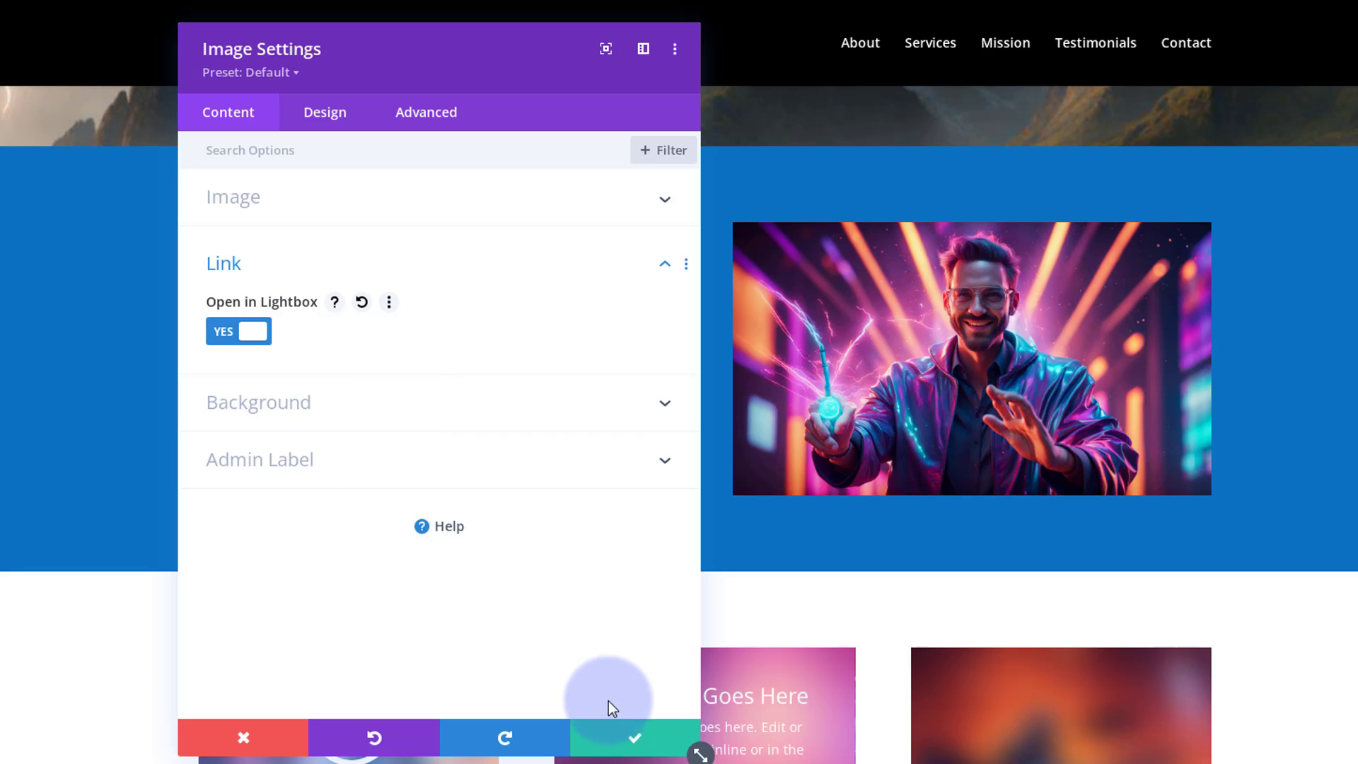
click(647, 749)
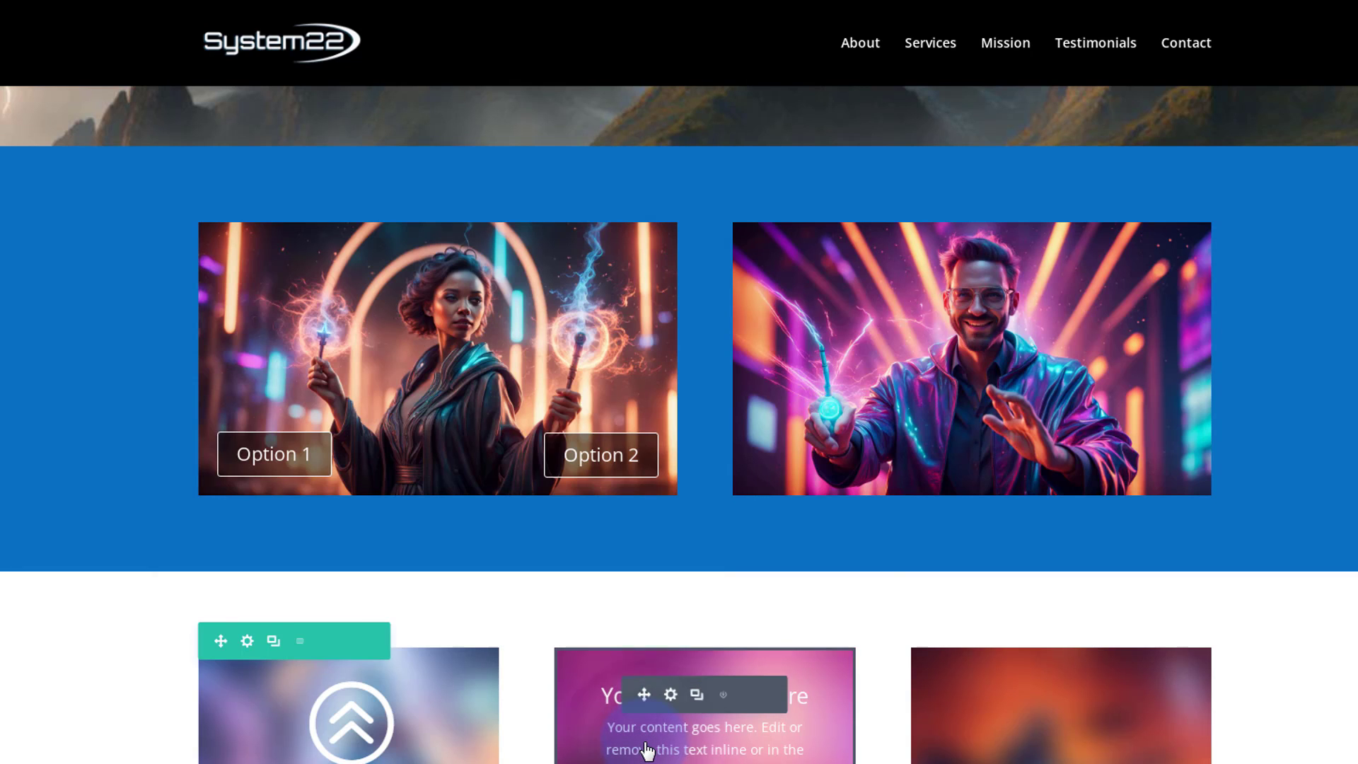
mouse_move(1008, 457)
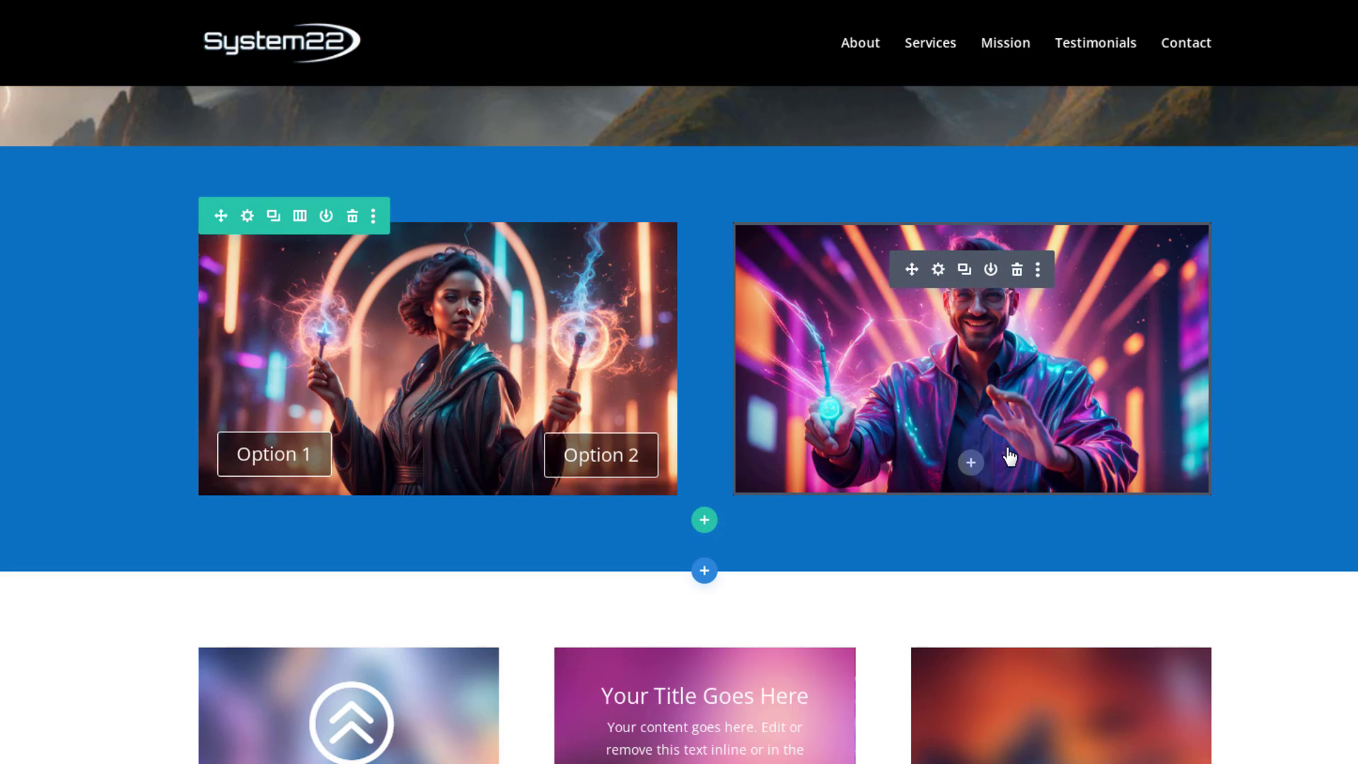
Insert a Button module under the neon-man image with the label 'Option 1'.
click(970, 464)
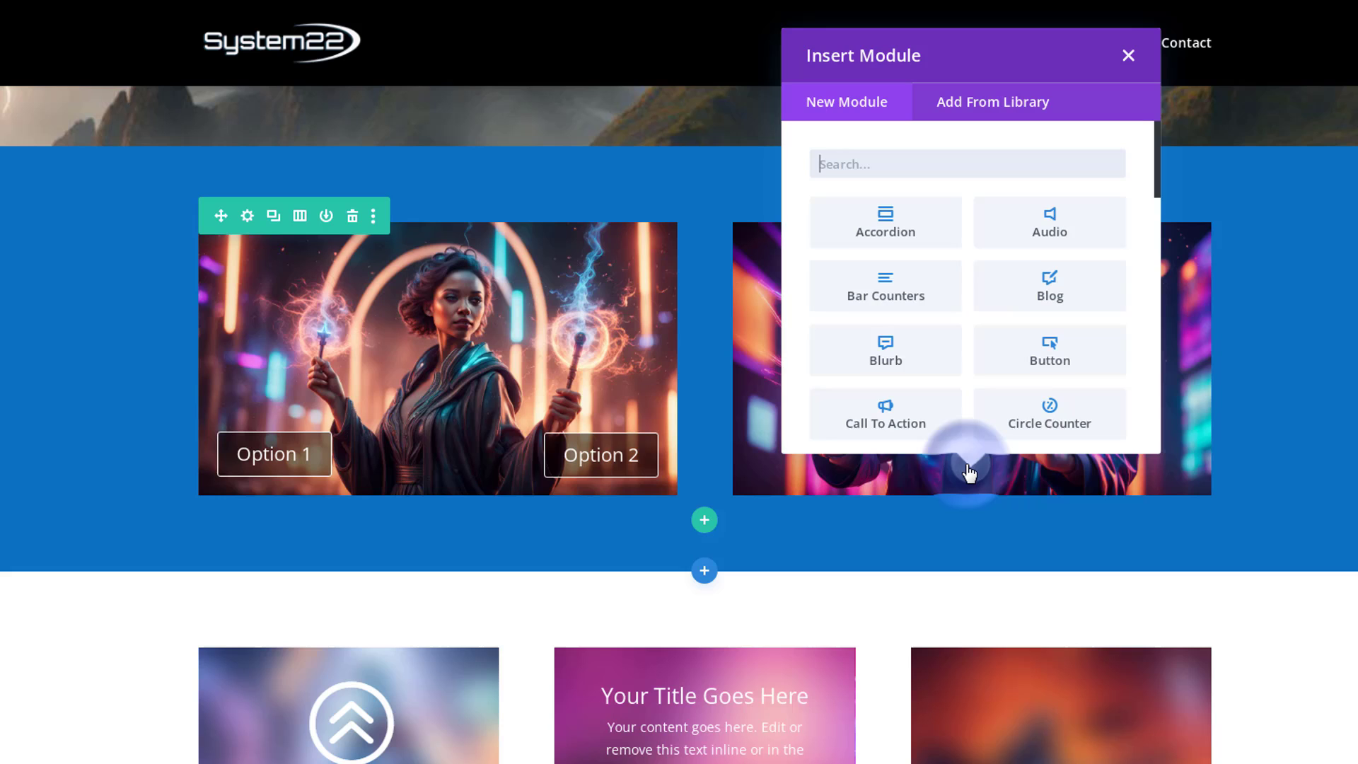
click(1048, 349)
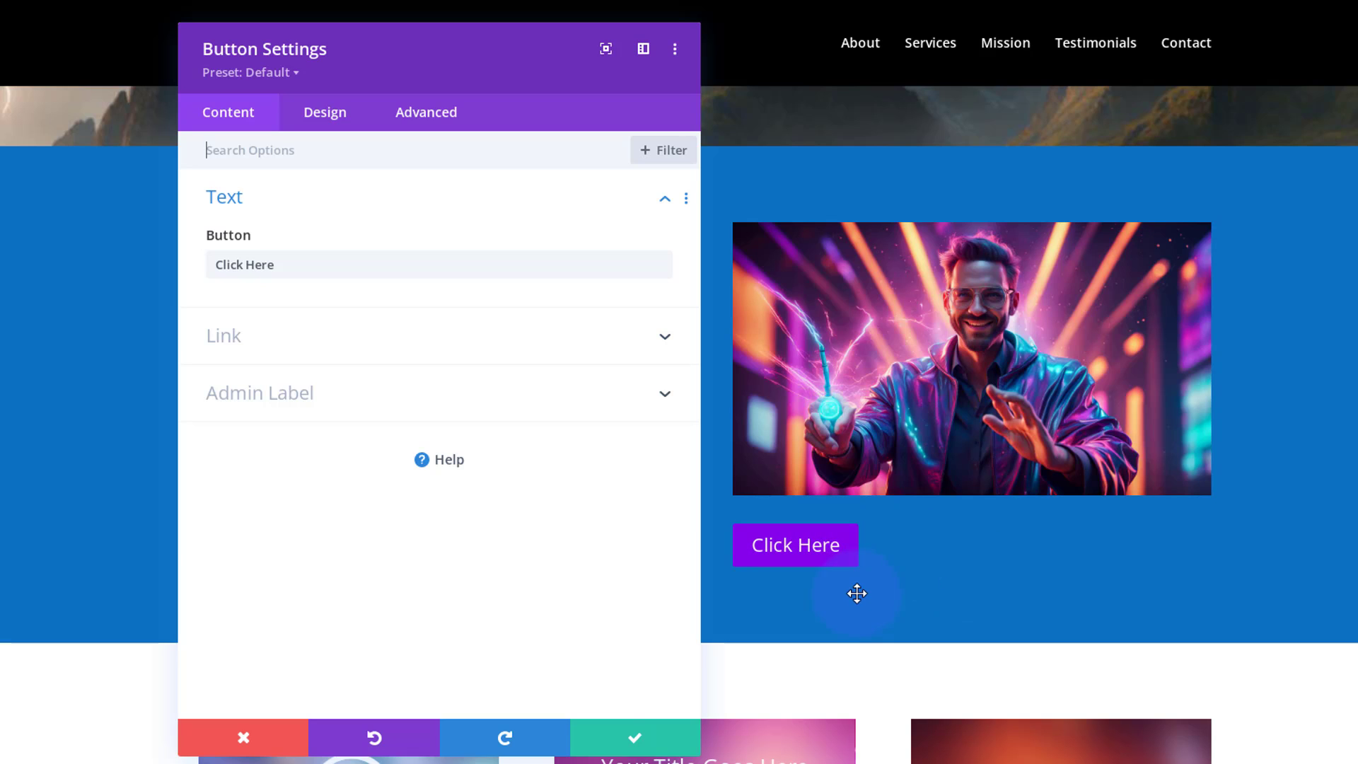
drag(269, 264, 177, 266)
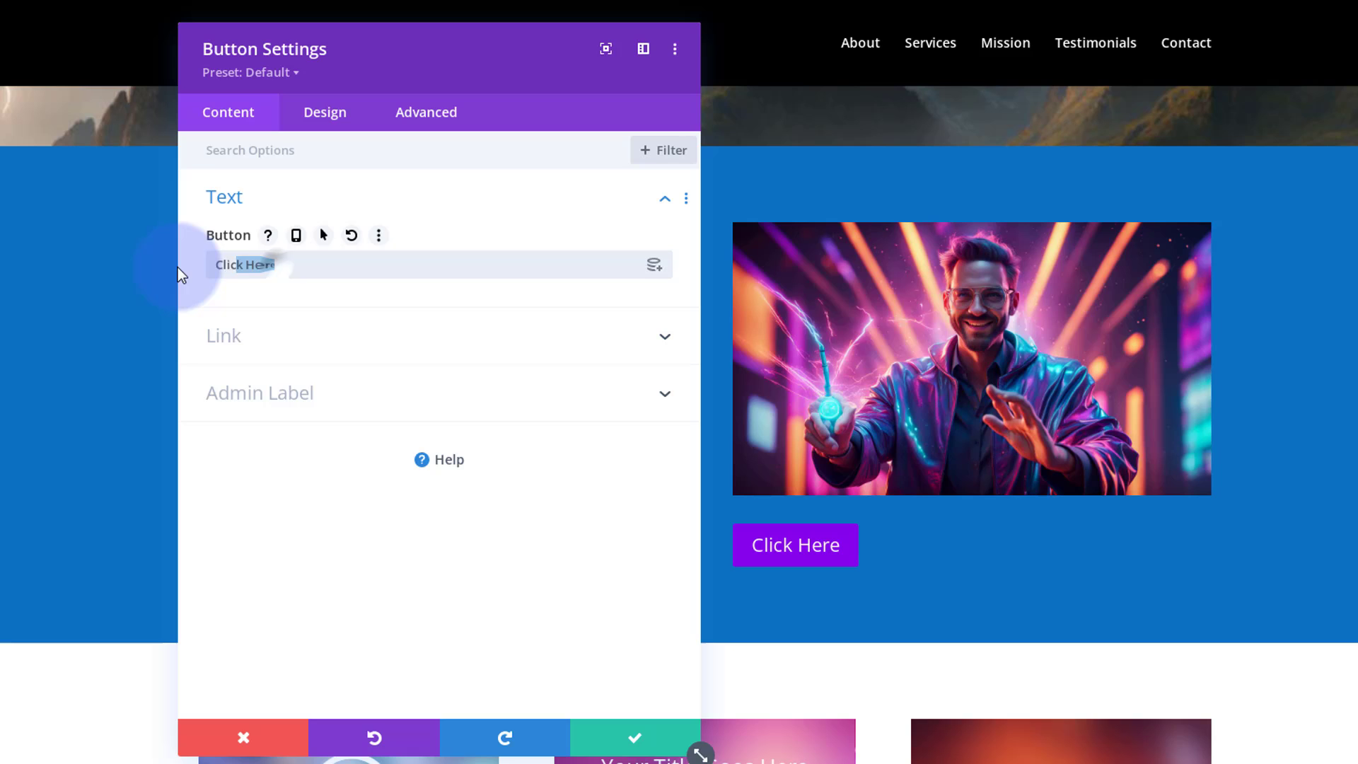
text(Option 1)
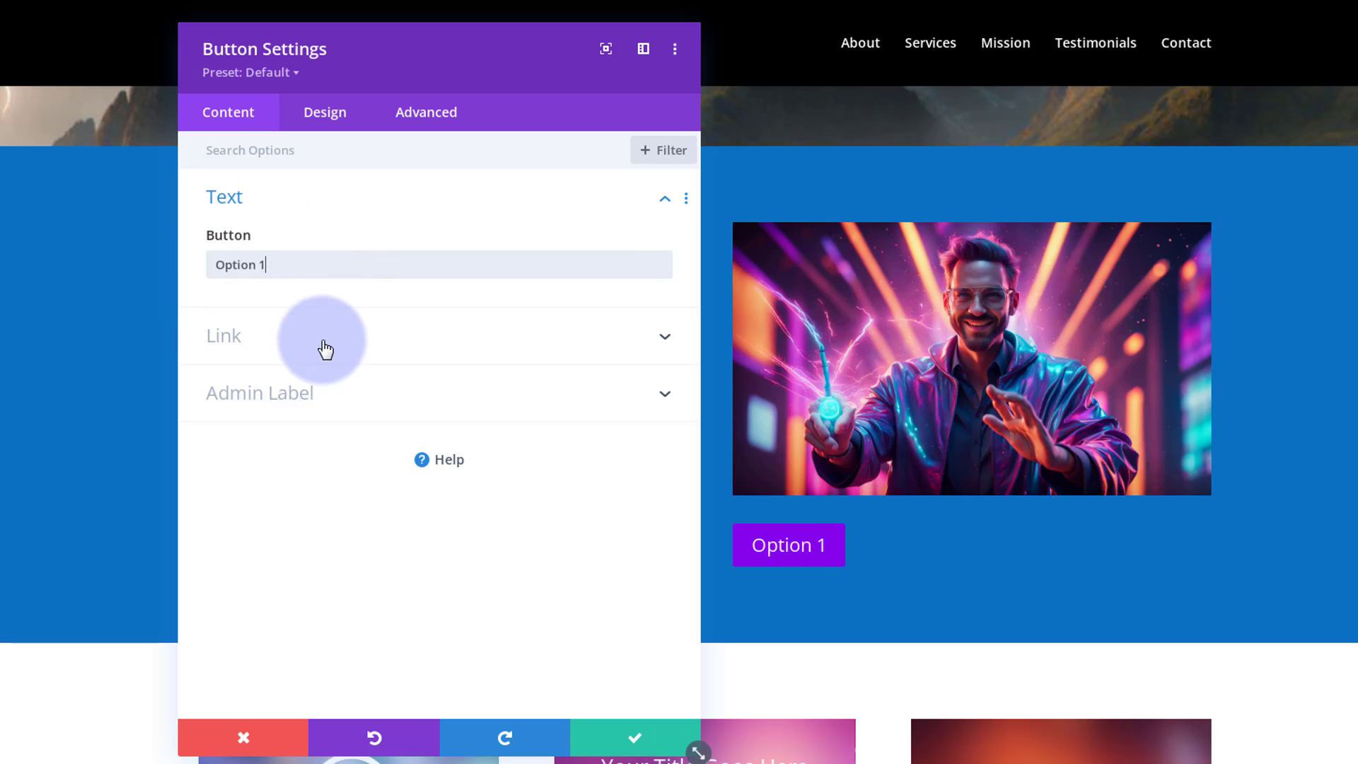
click(327, 354)
mouse_move(282, 319)
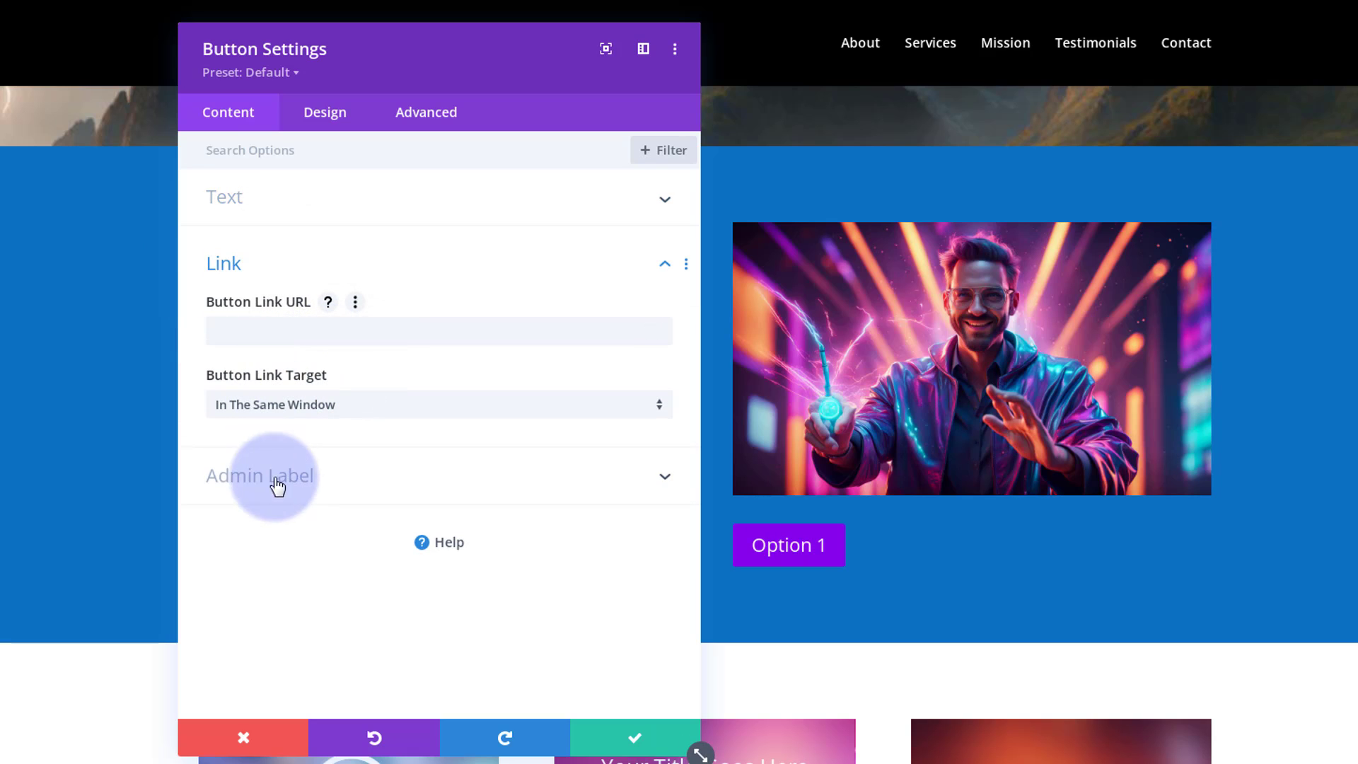
click(219, 329)
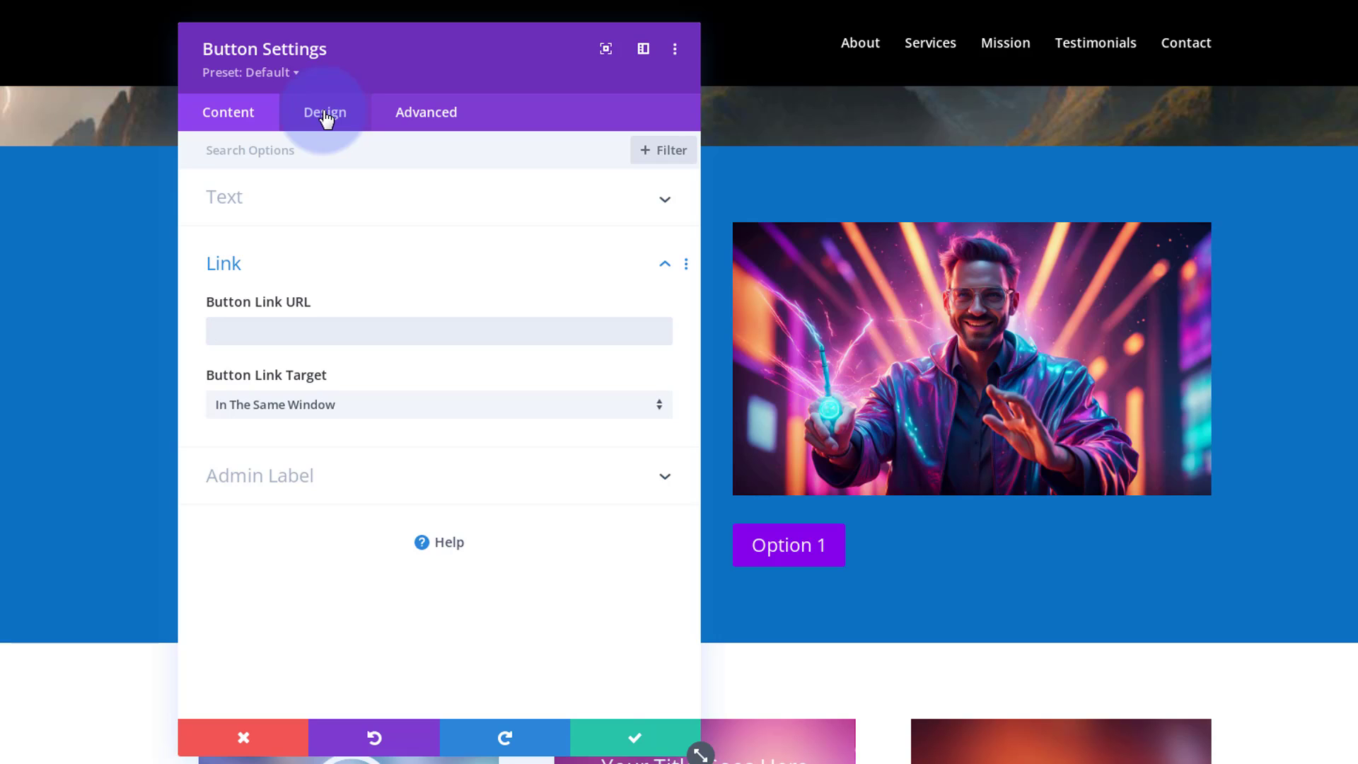
Set the Option 1 button's Advanced Position to Absolute.
click(424, 115)
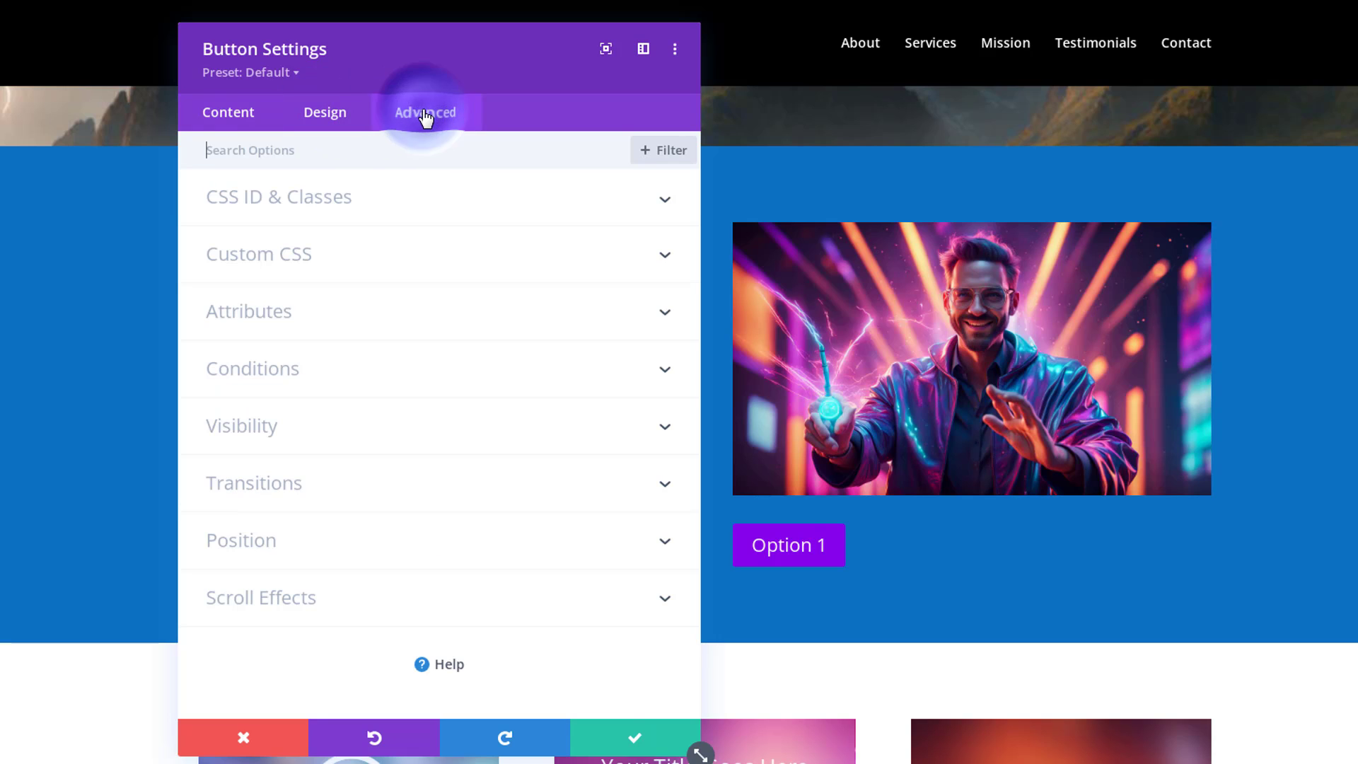
click(388, 542)
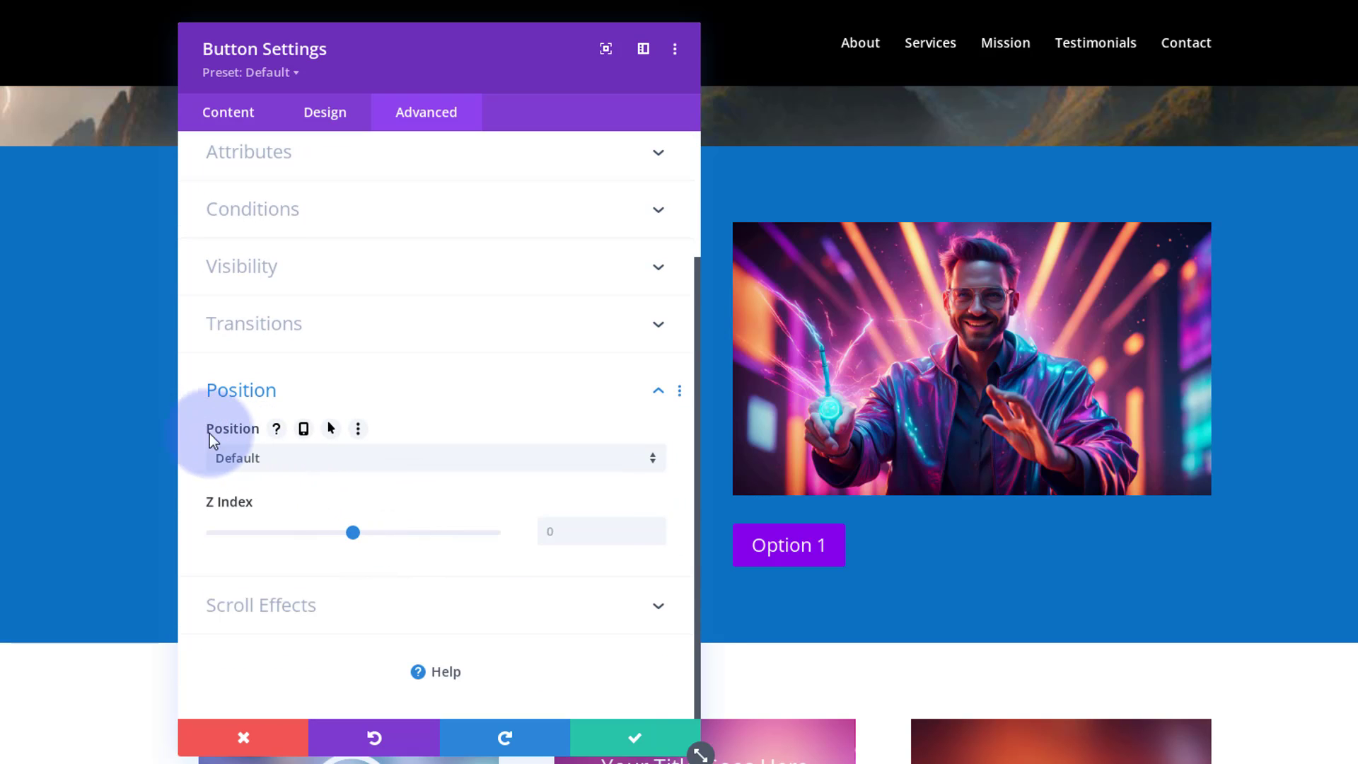
click(336, 463)
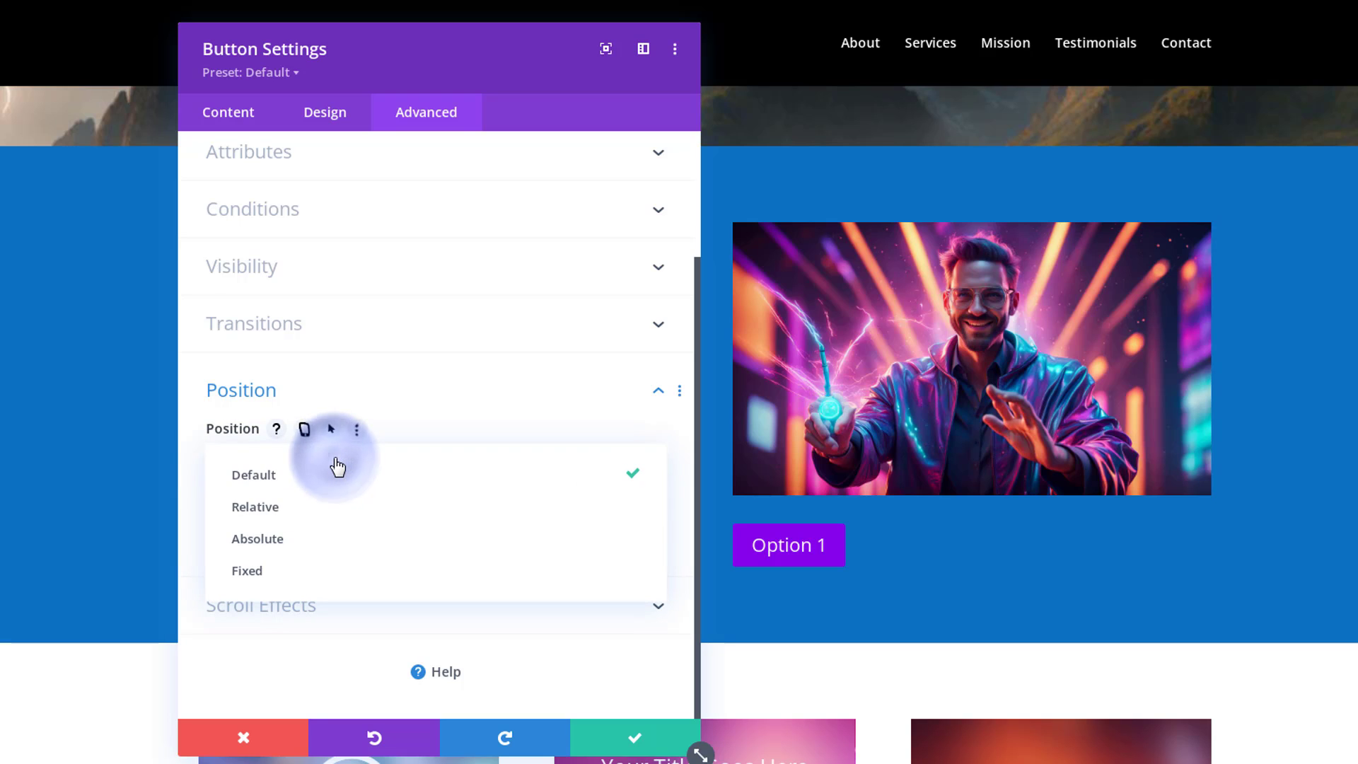
click(303, 549)
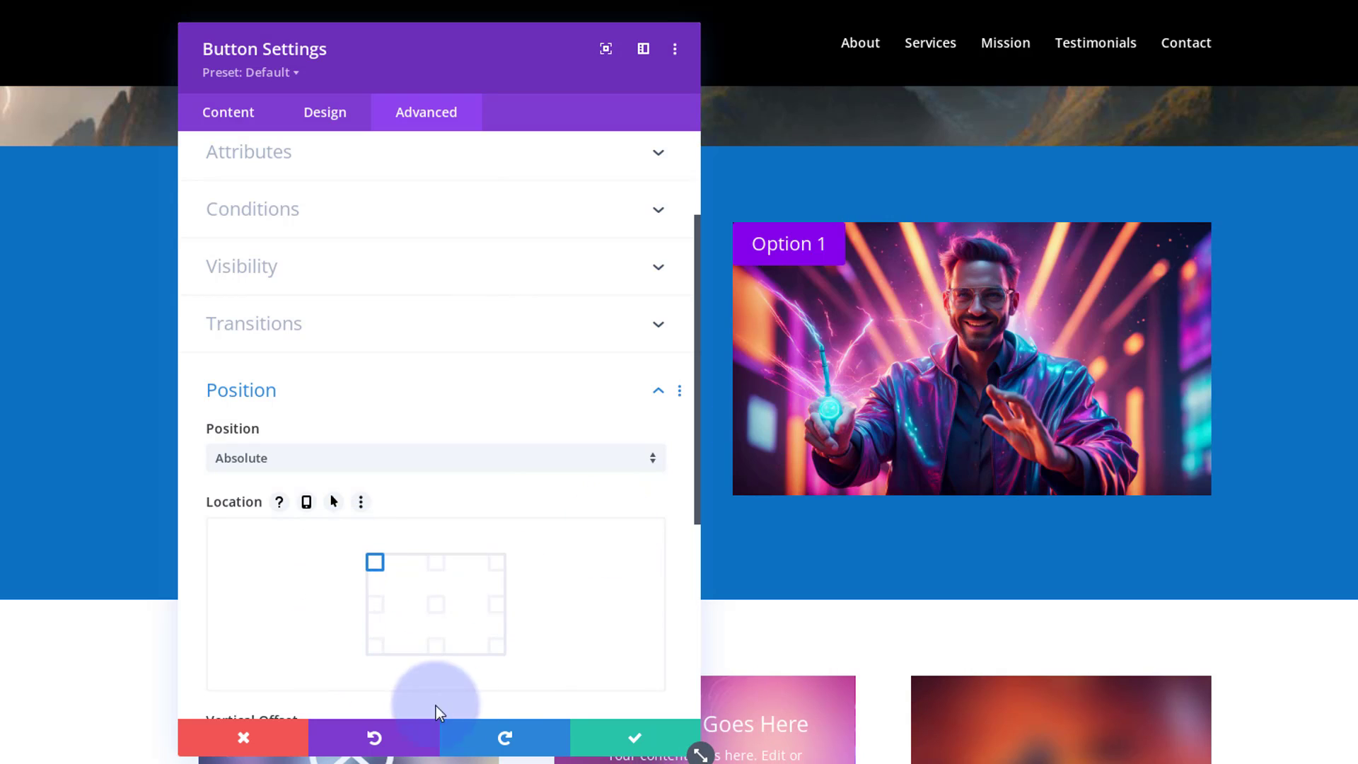
Anchor the button's Location to the image's bottom-left corner.
scroll(576, 571, down, 2)
scroll(576, 570, down, 1)
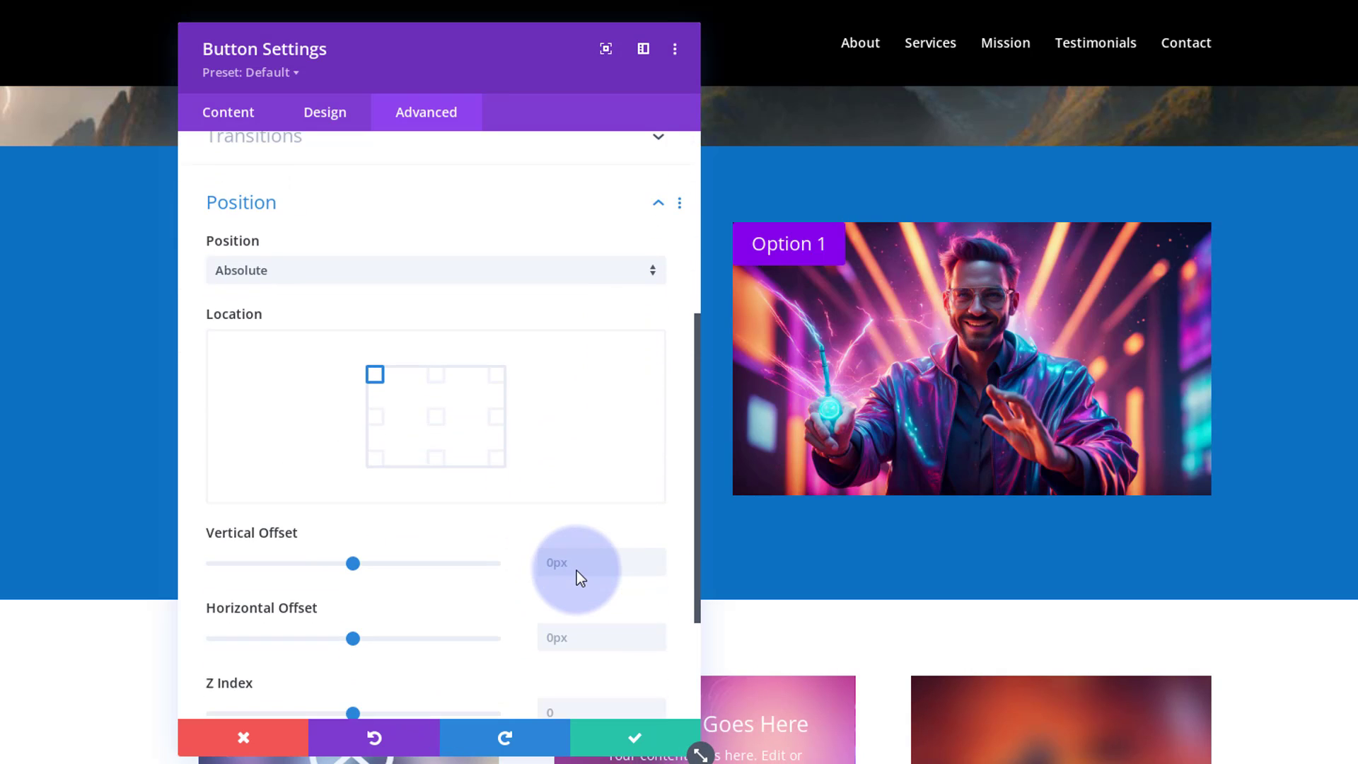
click(437, 375)
click(495, 375)
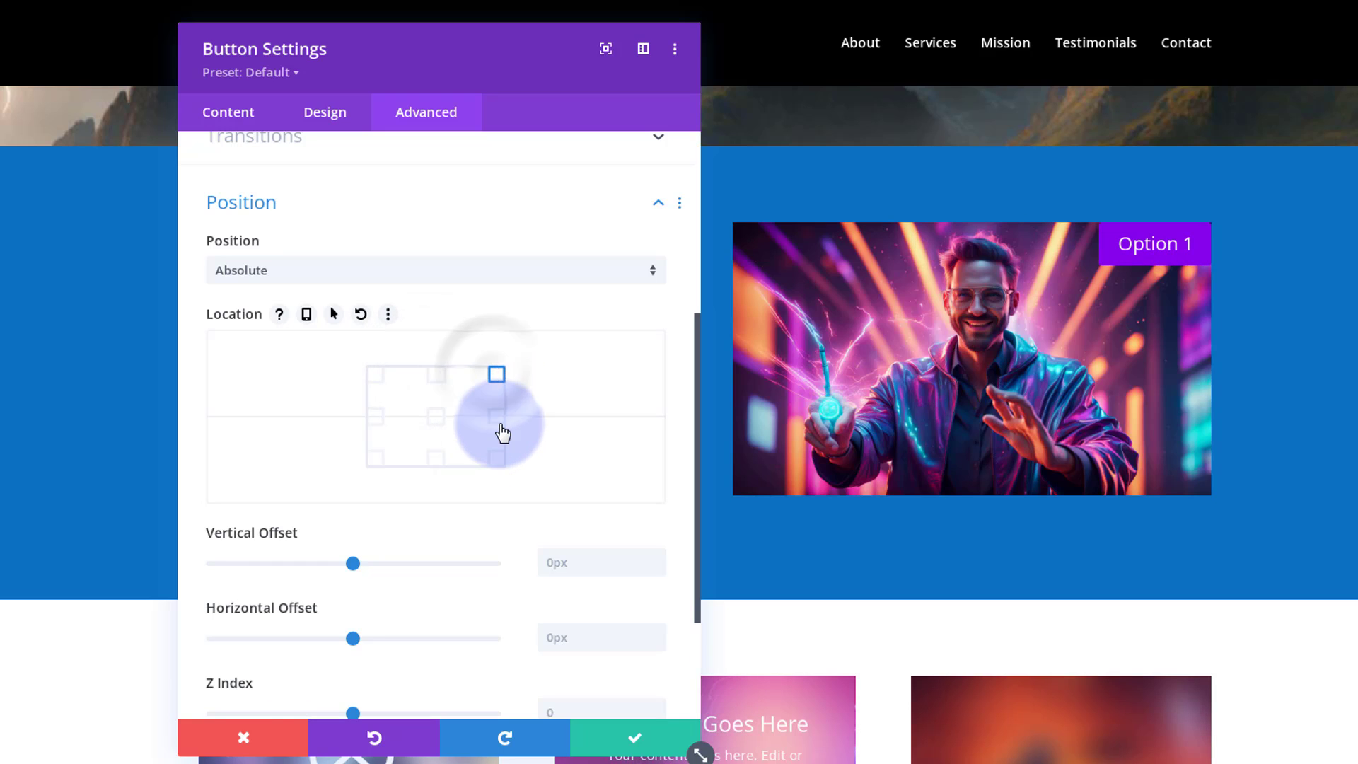
click(498, 420)
click(497, 460)
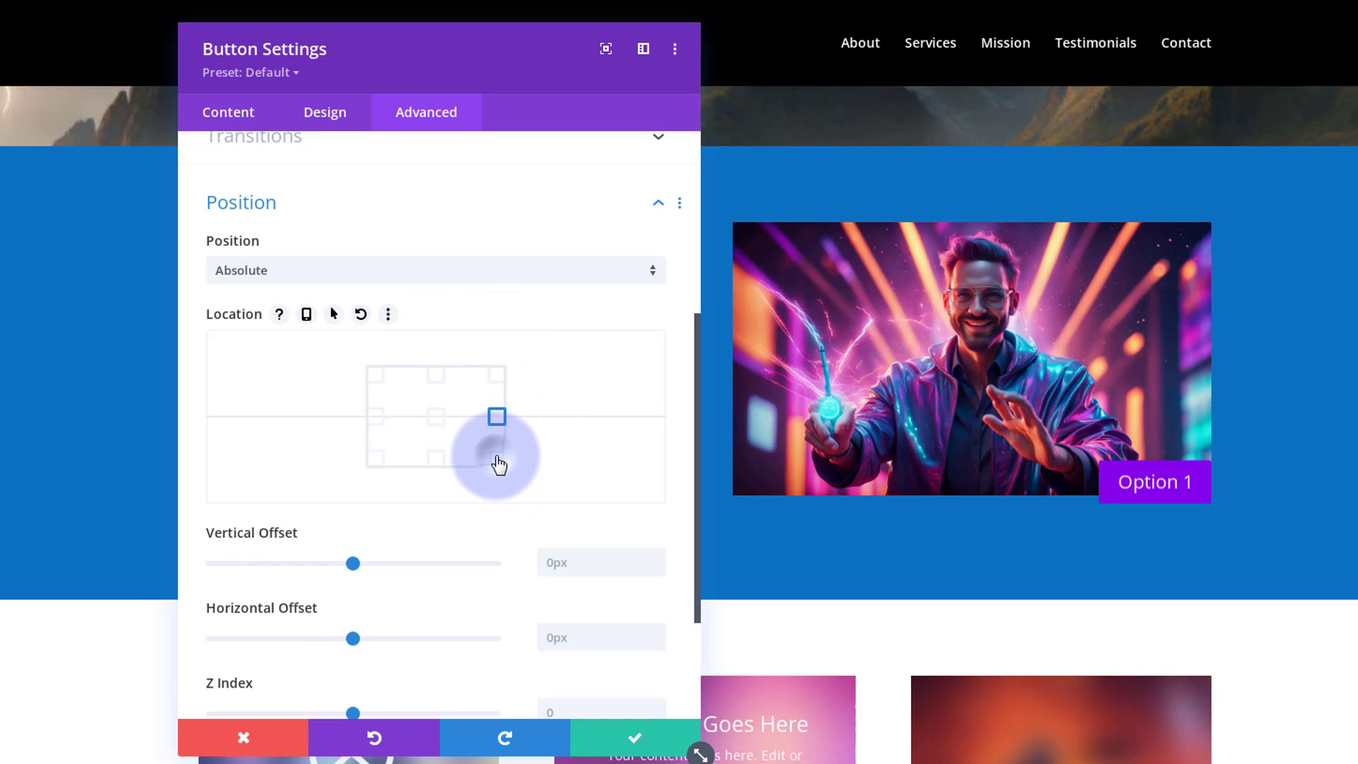
click(374, 460)
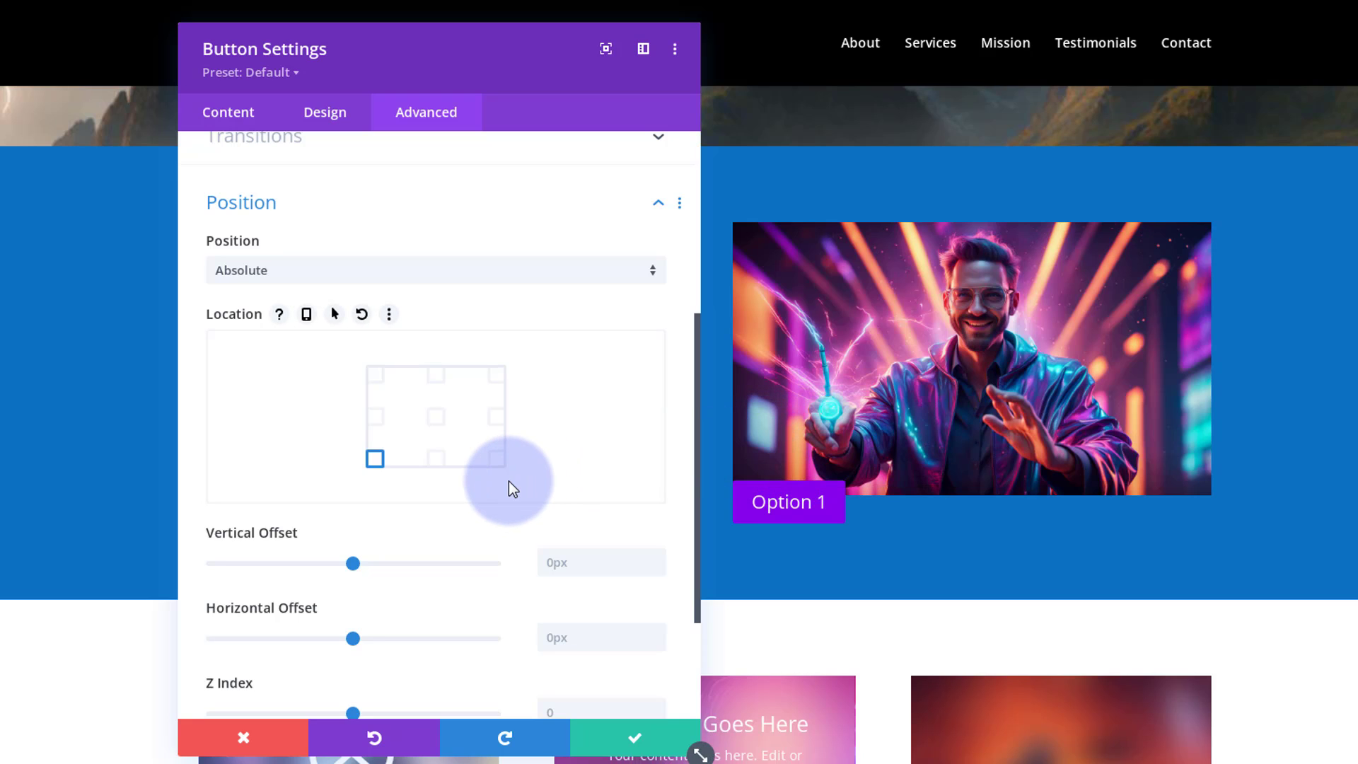
Give the Option 1 button a 50px vertical offset and a 20px horizontal offset.
scroll(463, 529, down, 2)
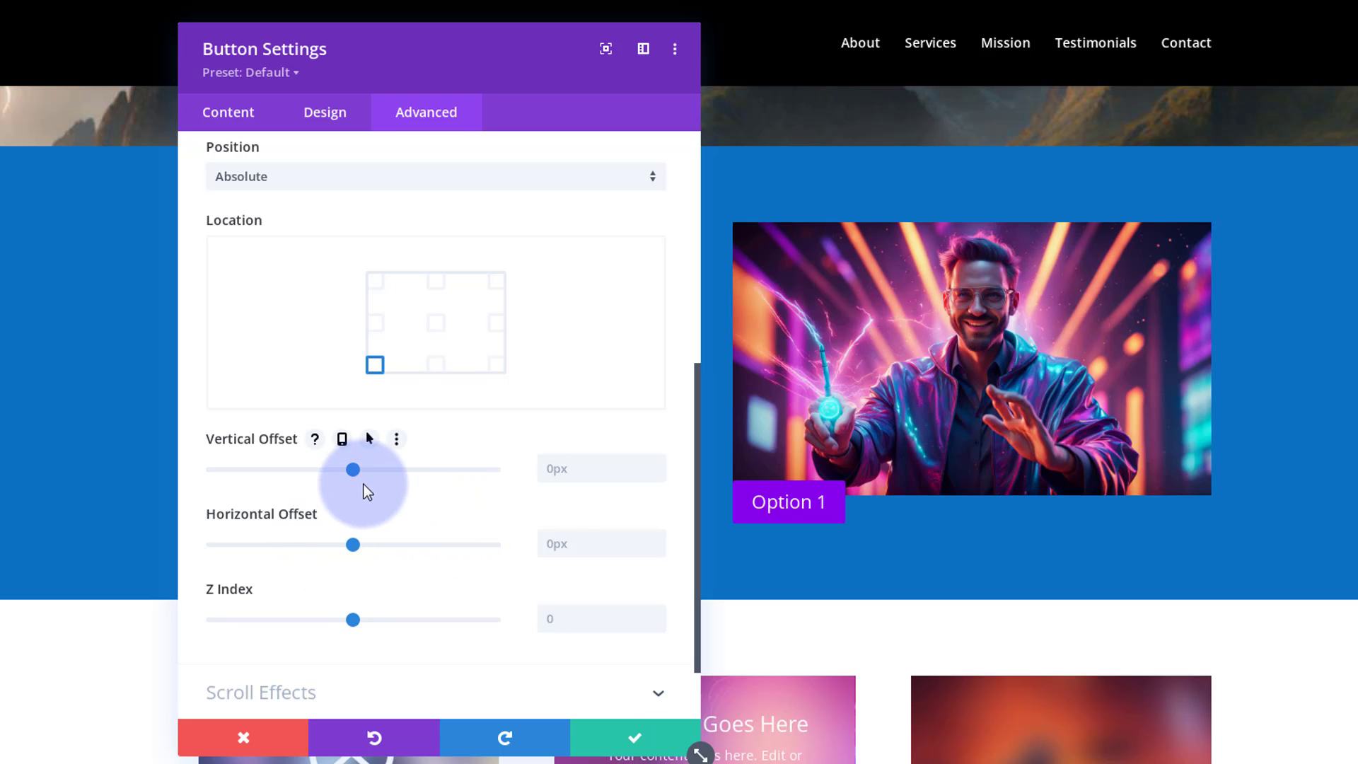
drag(351, 469, 361, 469)
click(559, 541)
text(20)
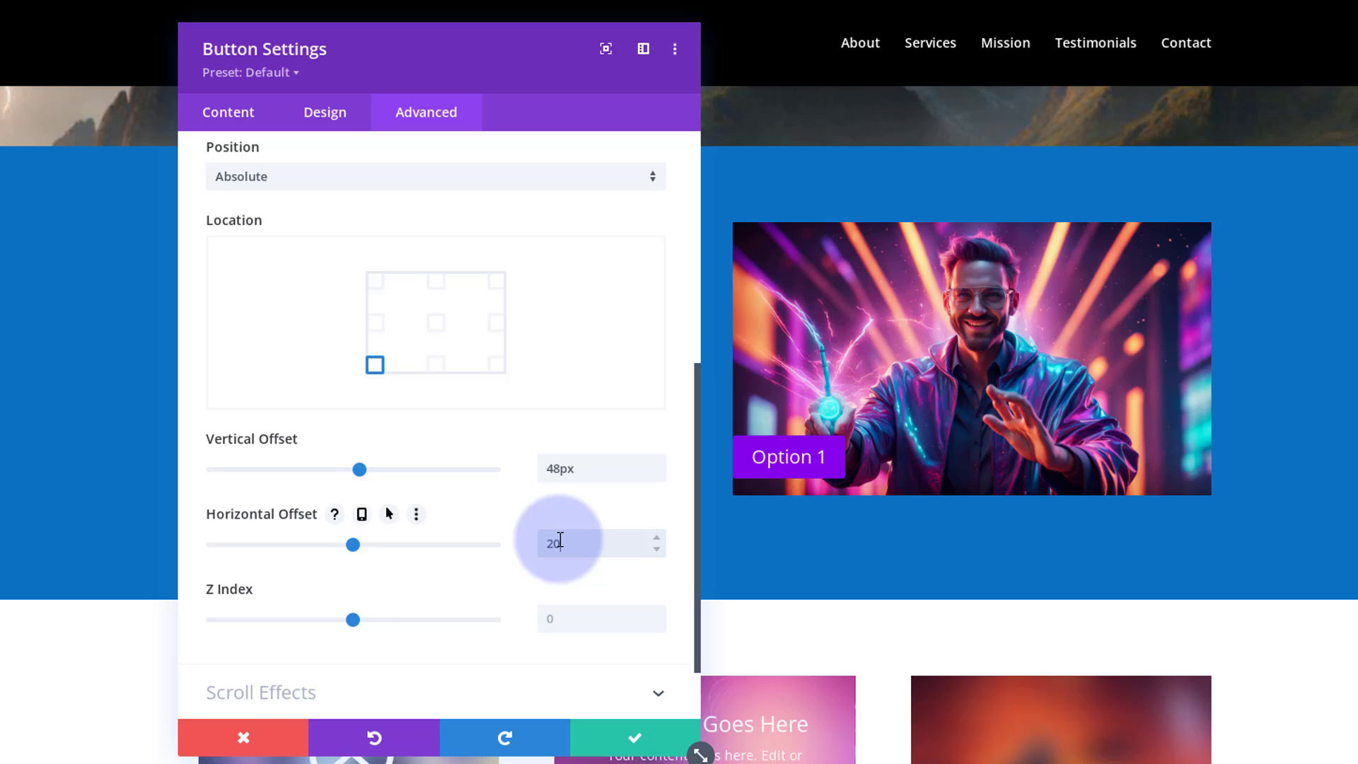
text(px)
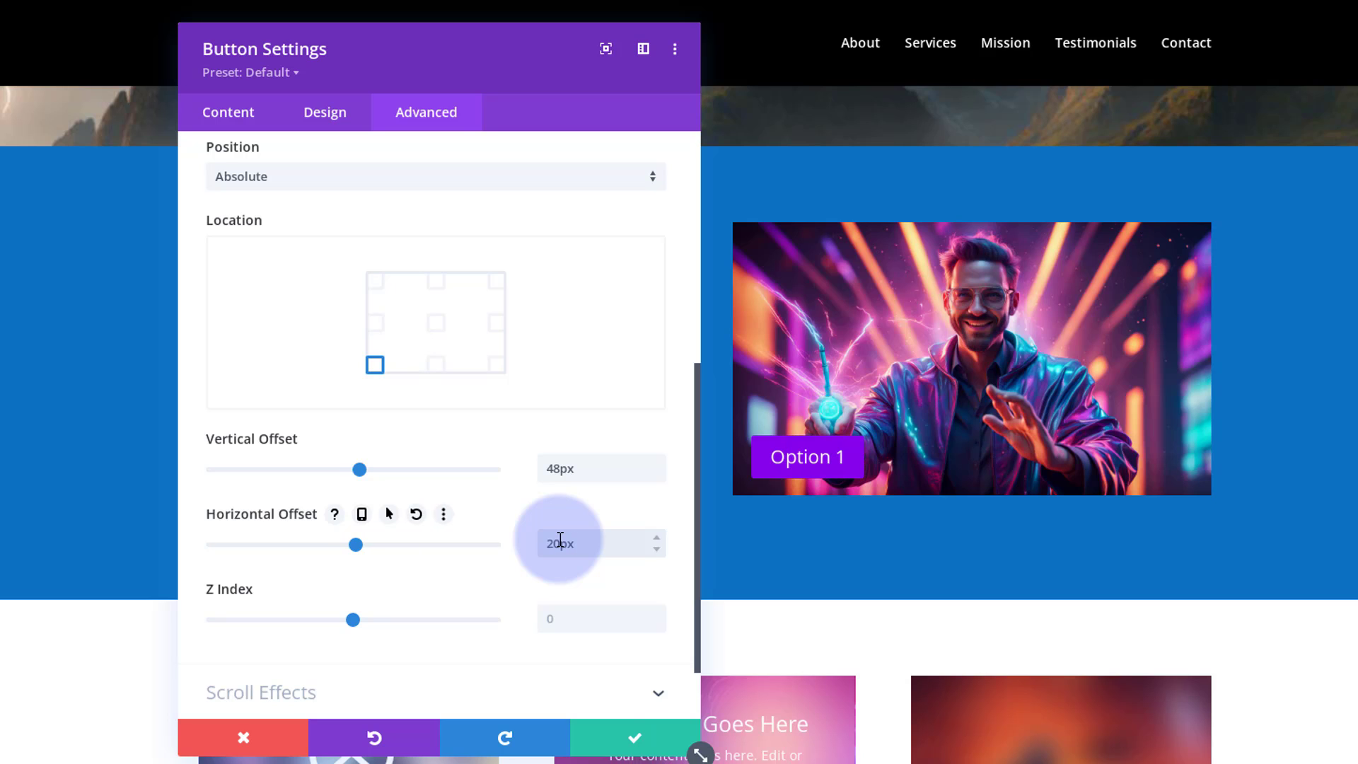
click(655, 460)
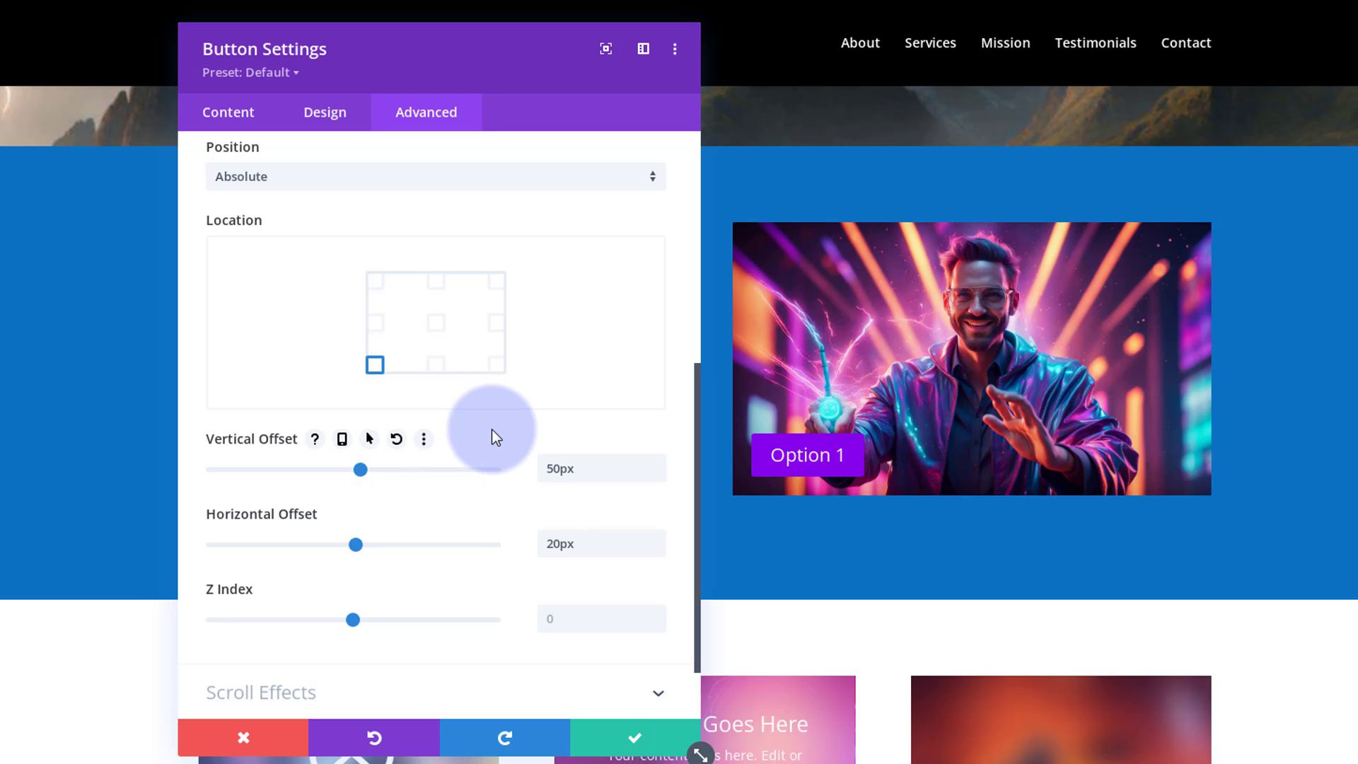
Enable custom button styles for Option 1 in the Design settings.
click(327, 117)
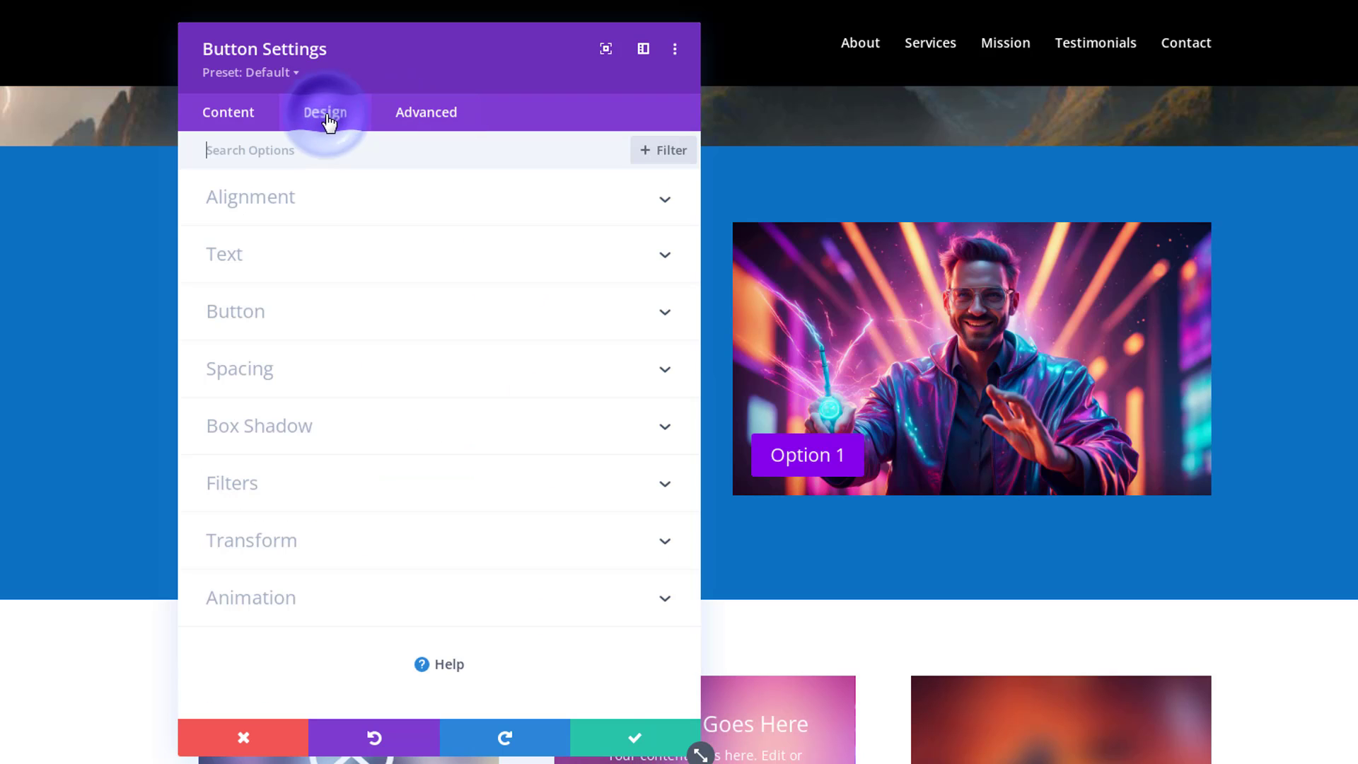
click(335, 320)
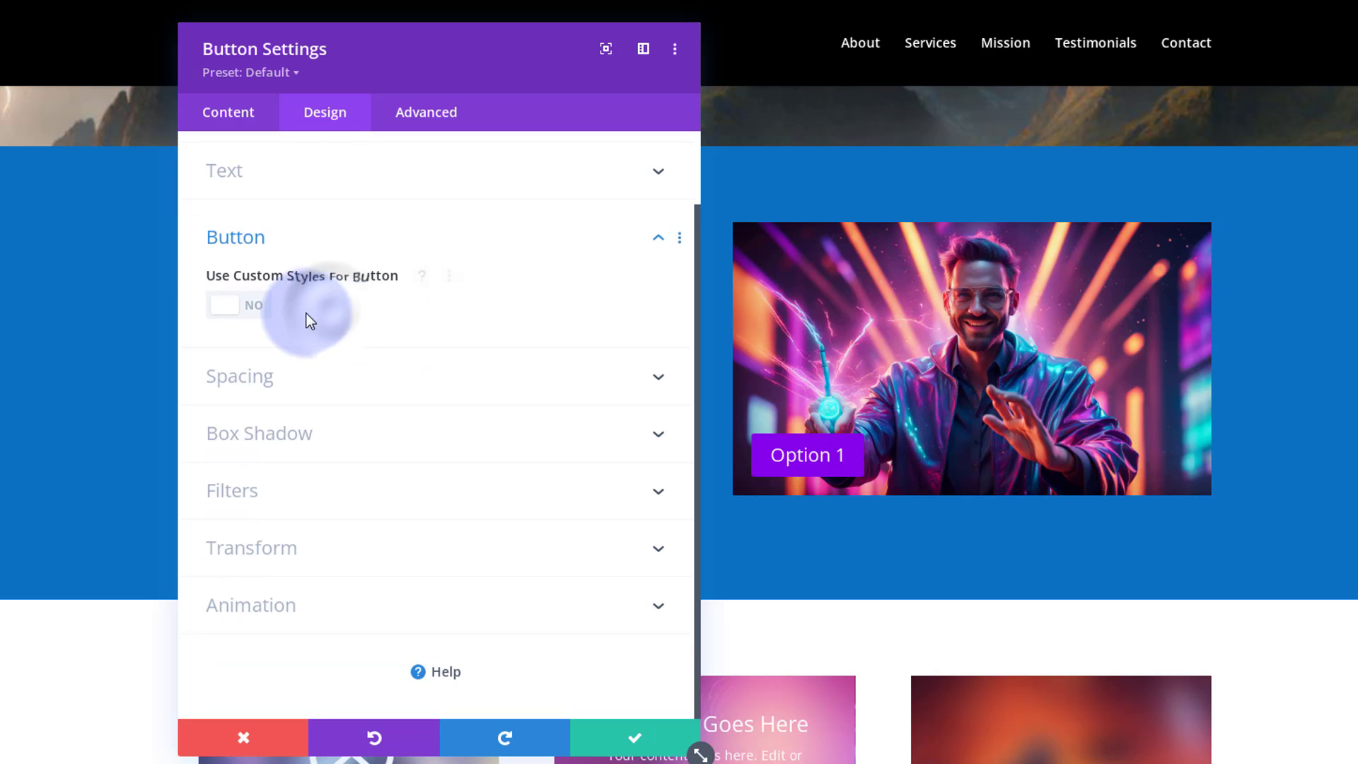
click(248, 308)
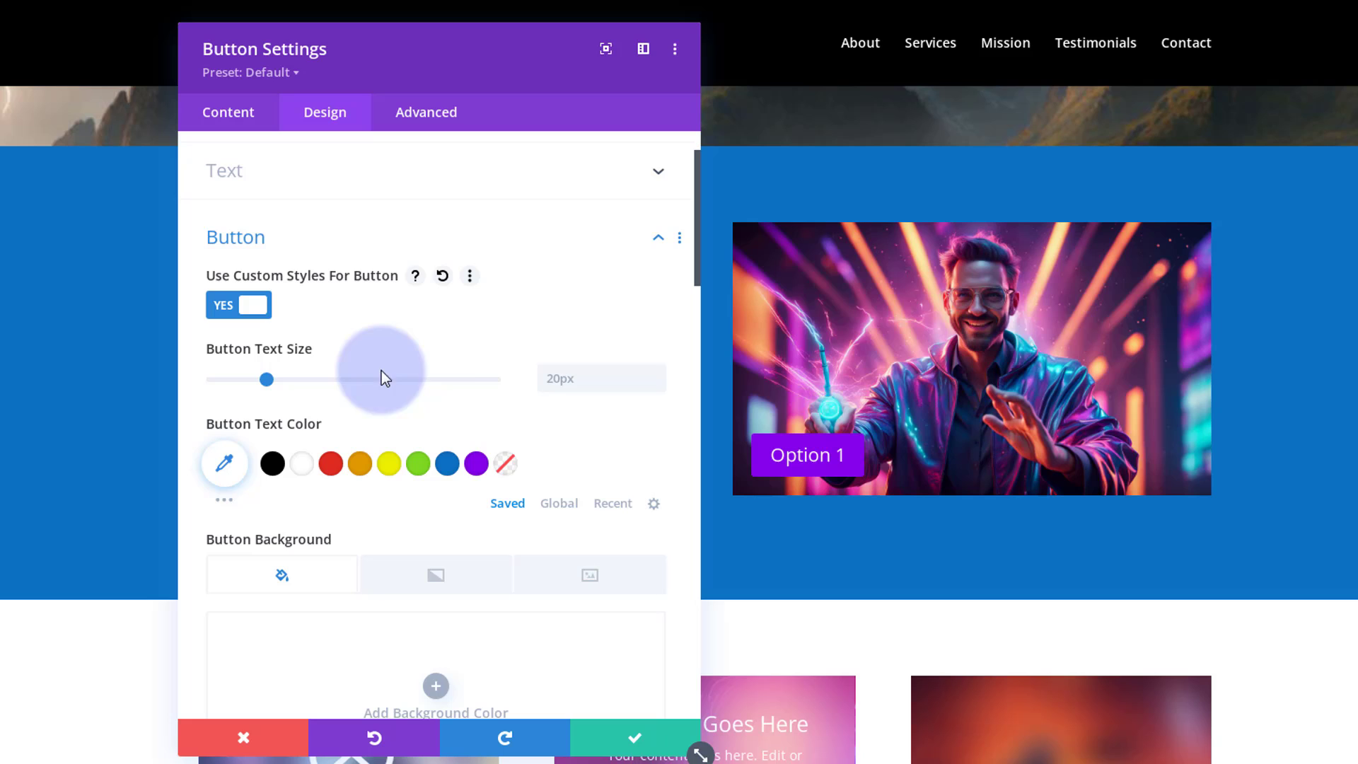
scroll(434, 399, down, 2)
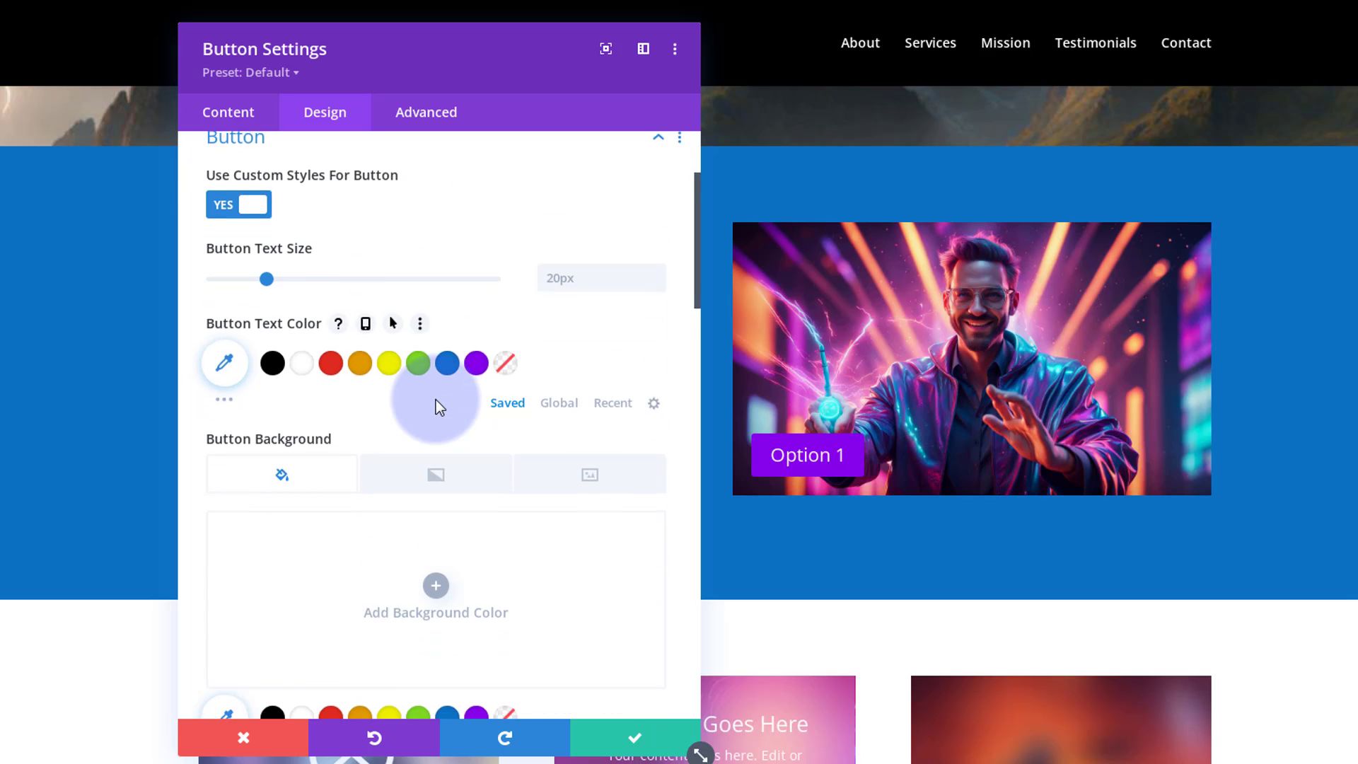
scroll(435, 400, down, 2)
scroll(436, 400, down, 1)
scroll(396, 418, down, 3)
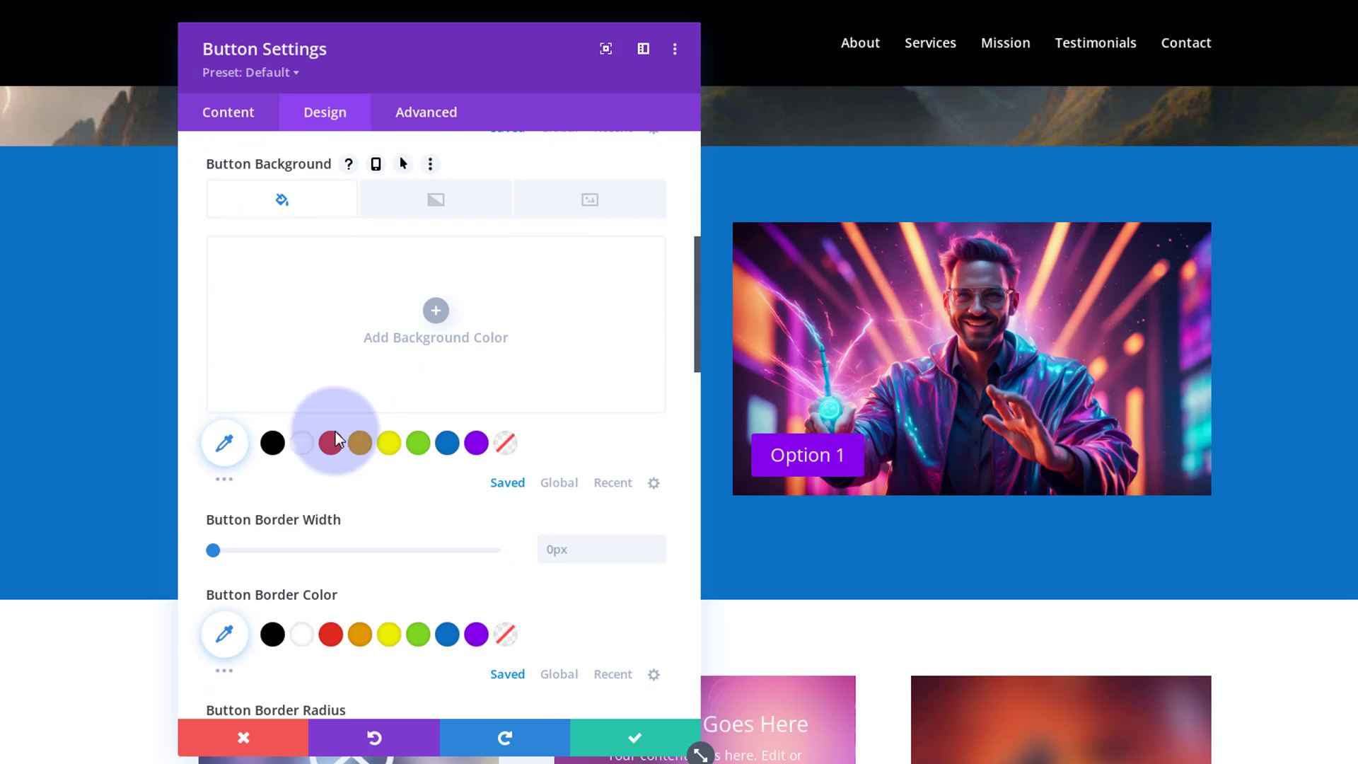
Give the button a black background at 0.5 opacity.
click(272, 443)
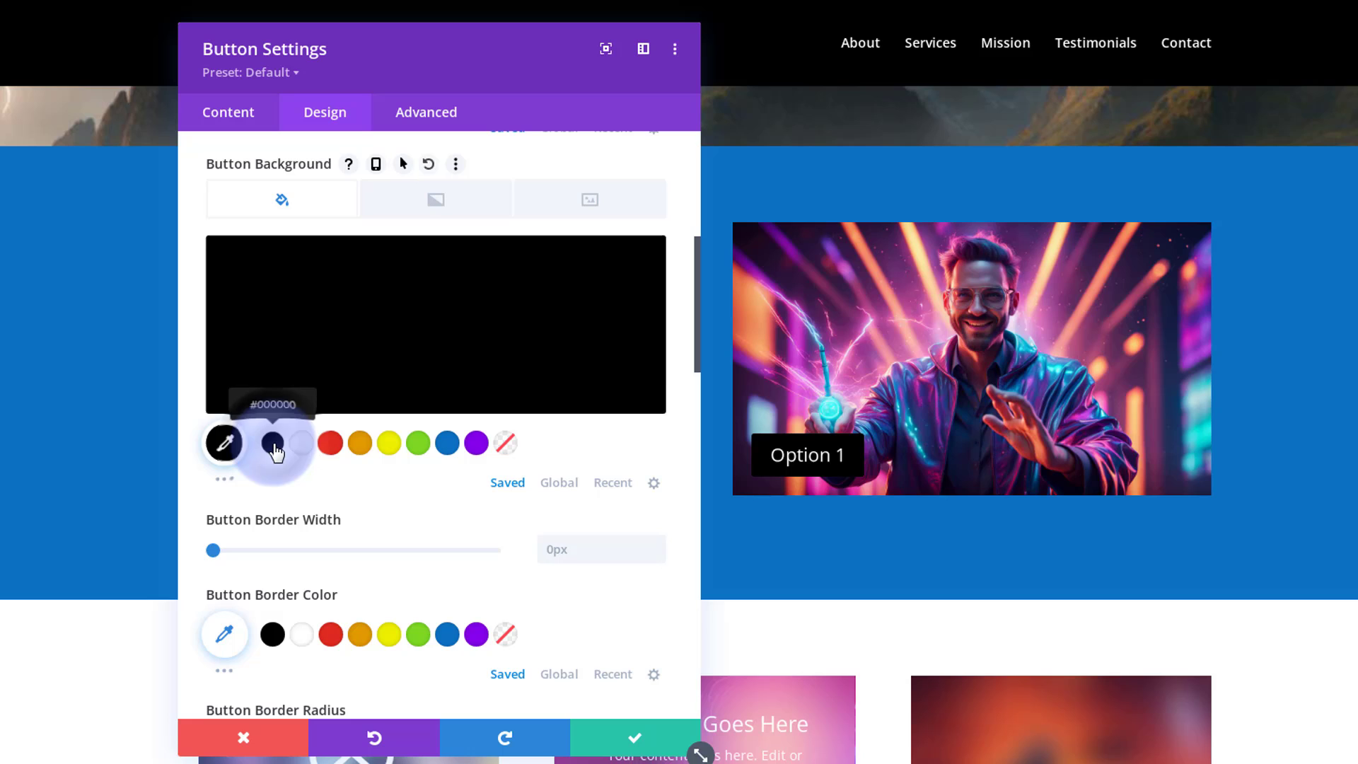
click(586, 342)
click(646, 274)
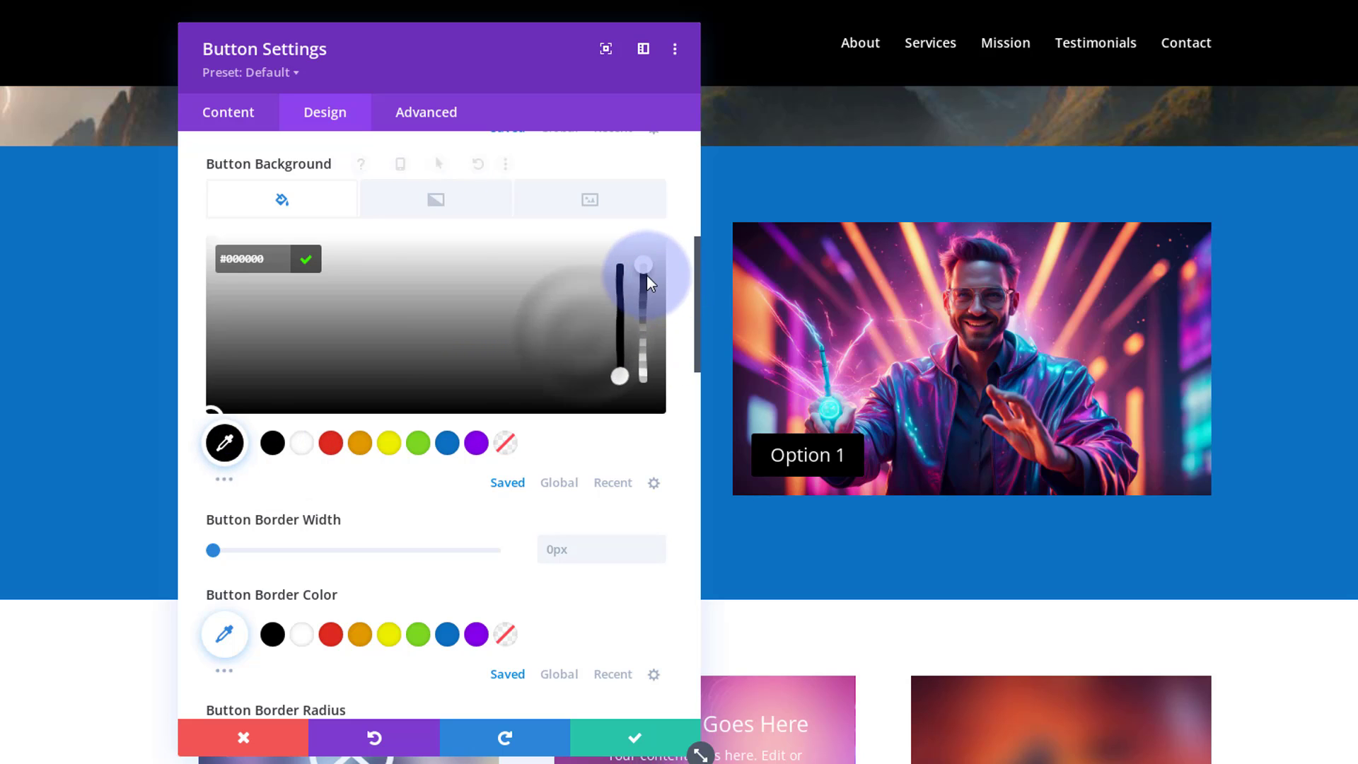
click(643, 312)
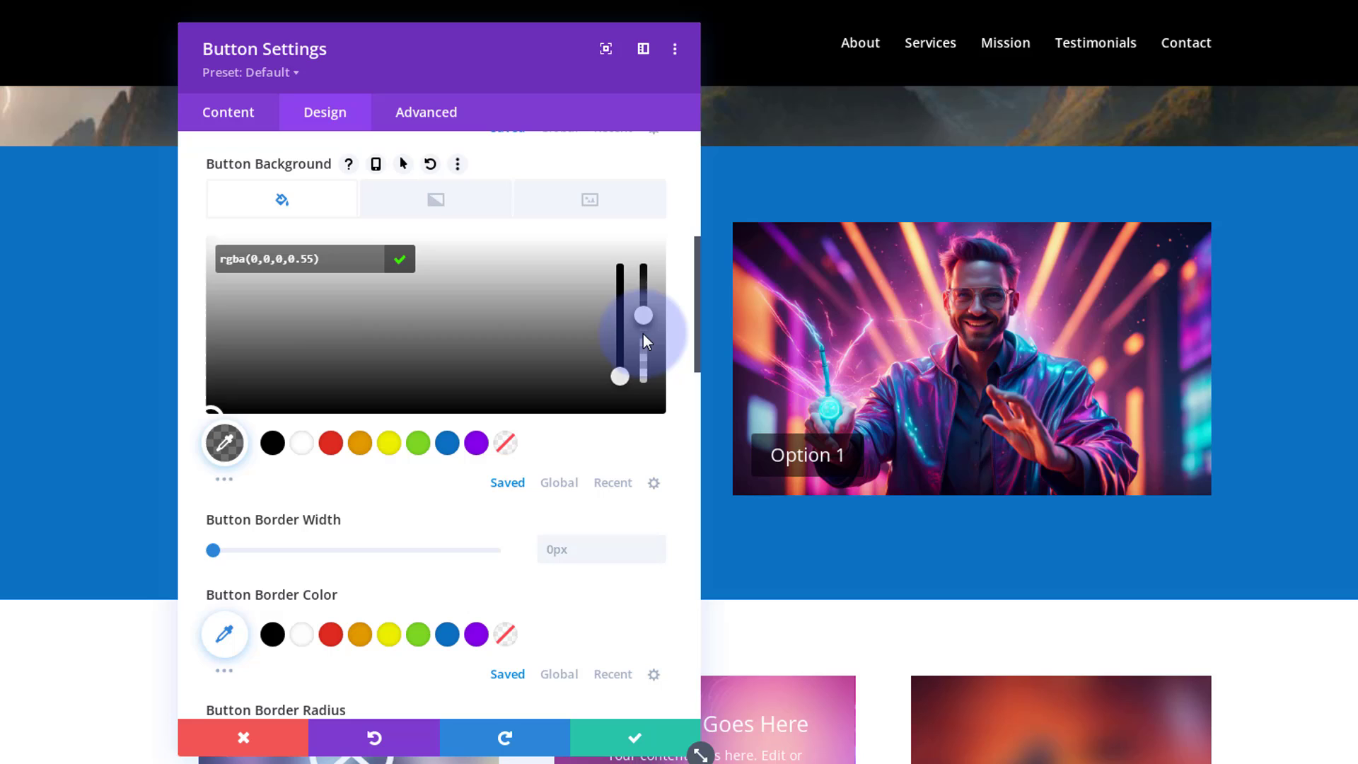
drag(643, 343, 644, 340)
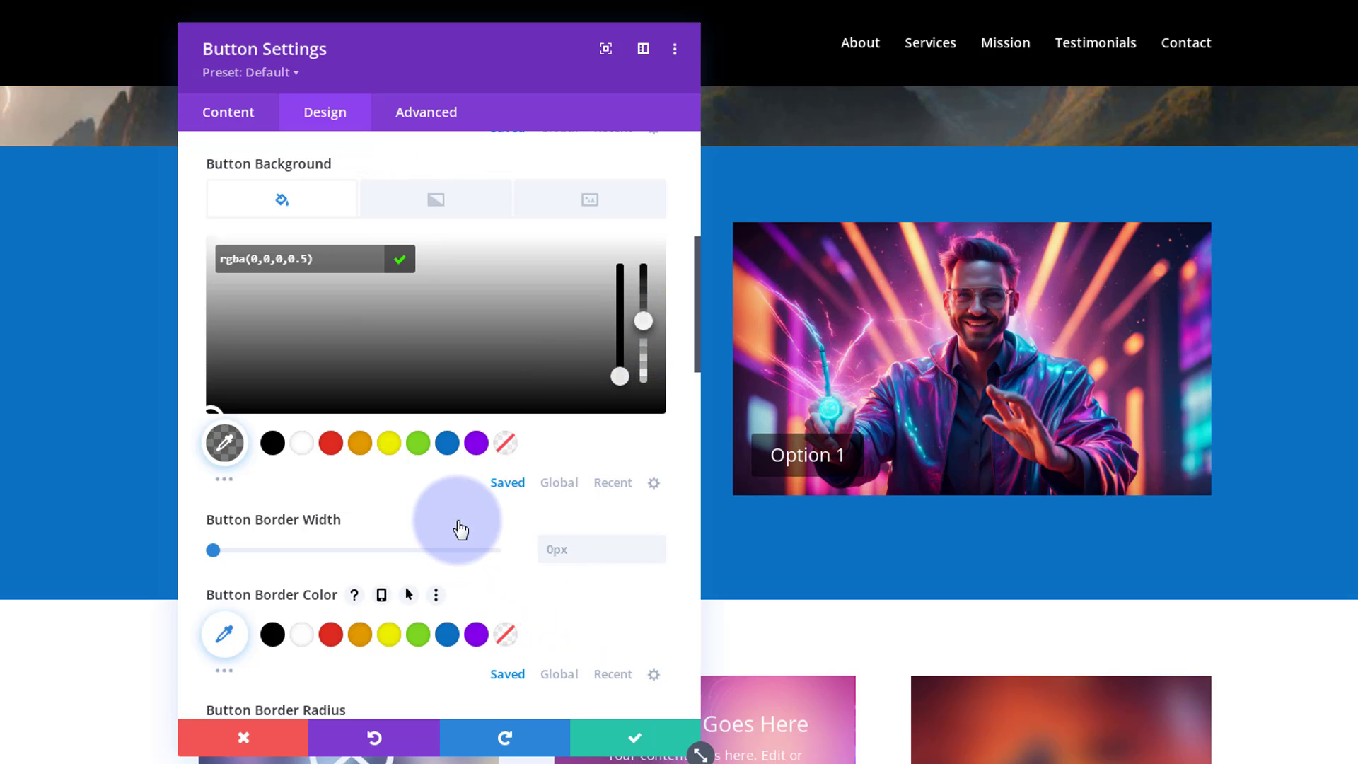
Set the button's Border Width to 1px.
scroll(479, 553, down, 3)
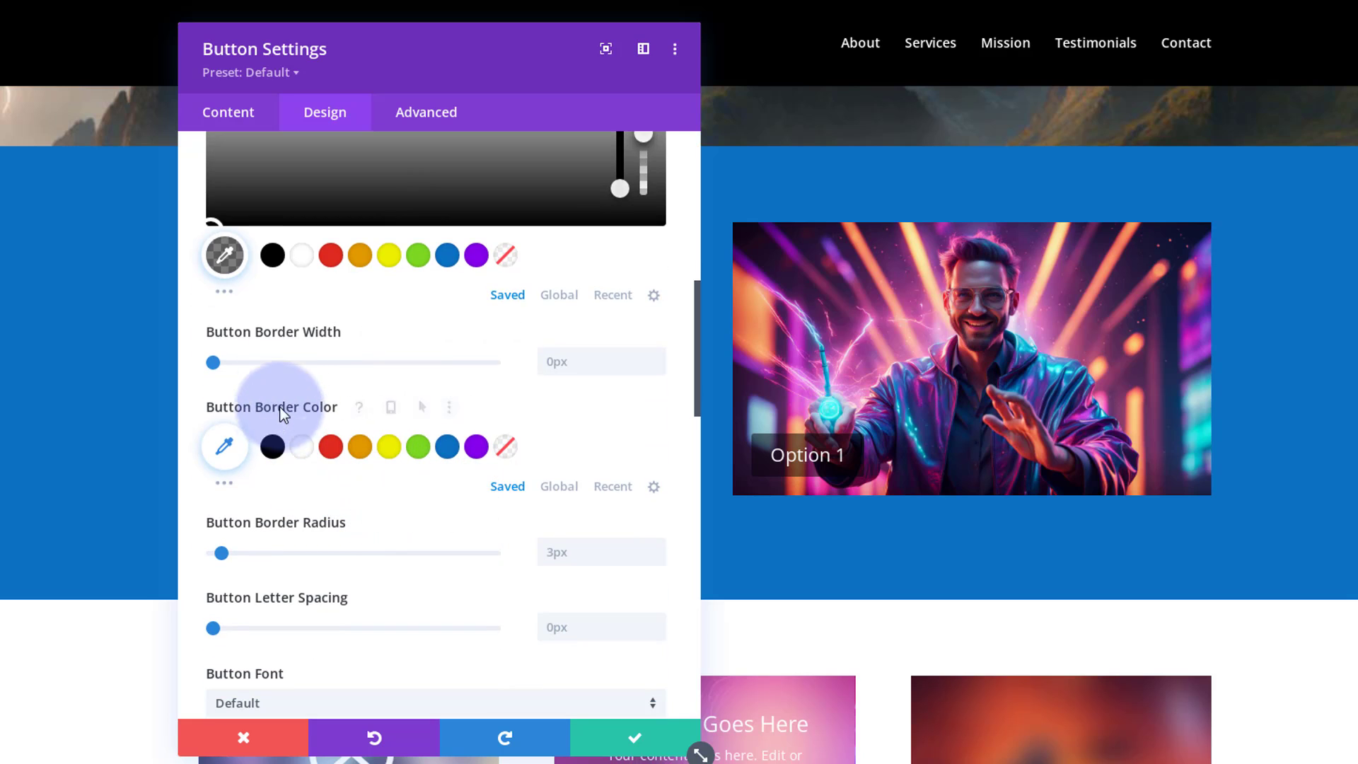
mouse_move(601, 363)
click(654, 356)
text(1)
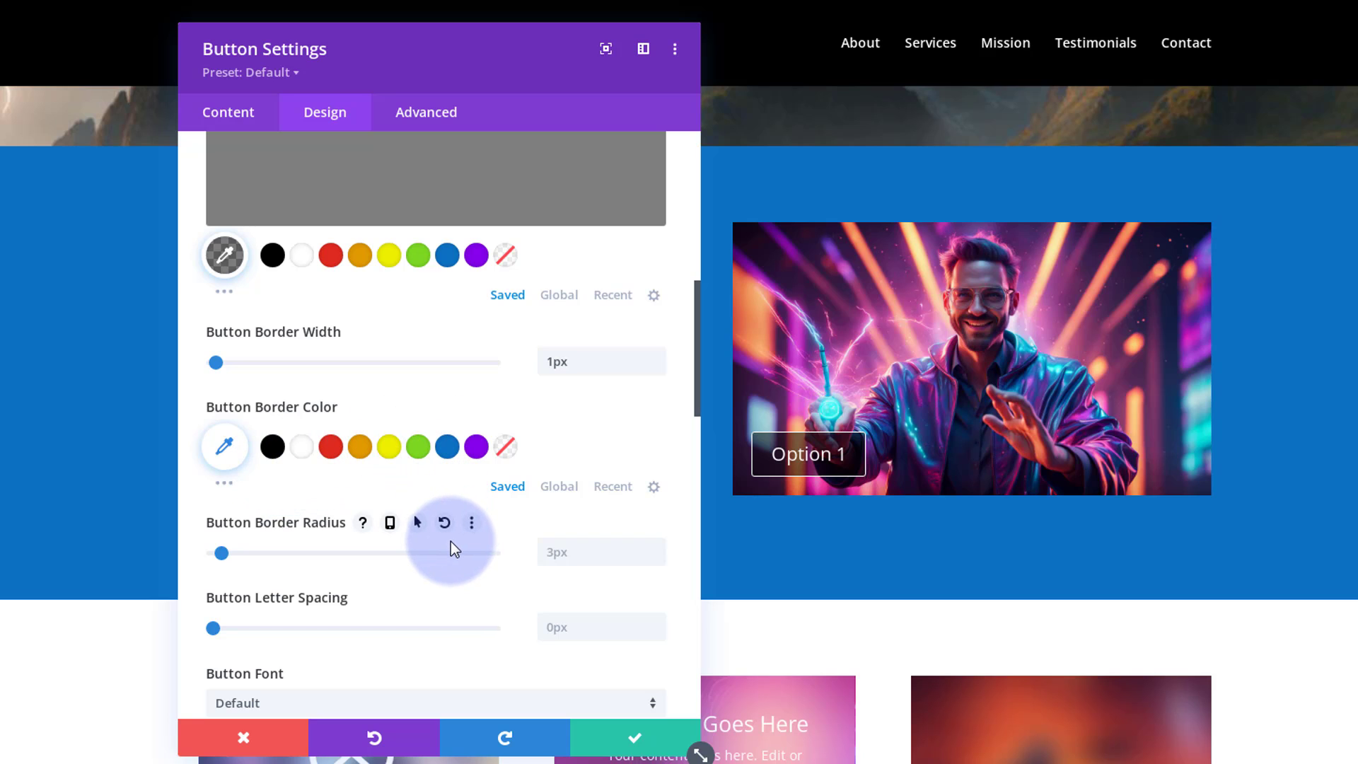
scroll(451, 542, up, 2)
scroll(451, 541, up, 1)
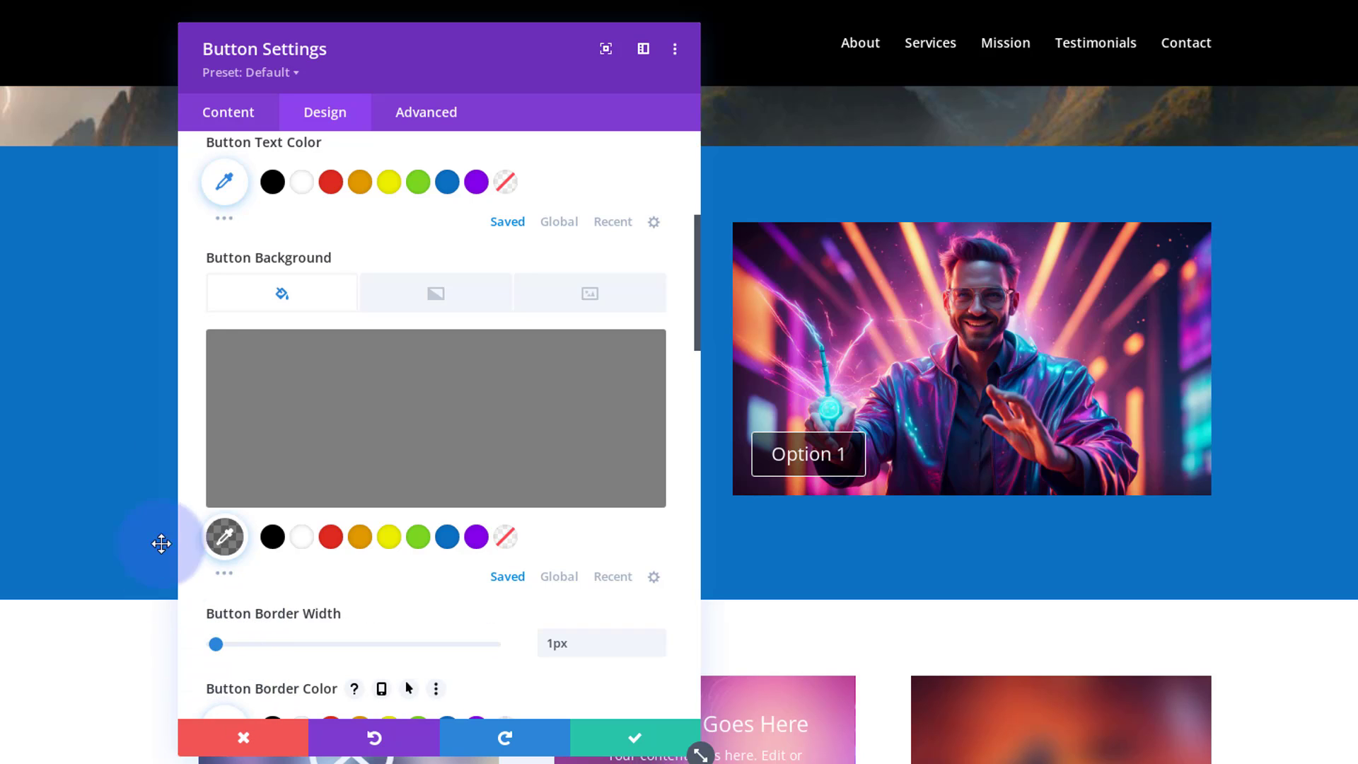
mouse_move(269, 256)
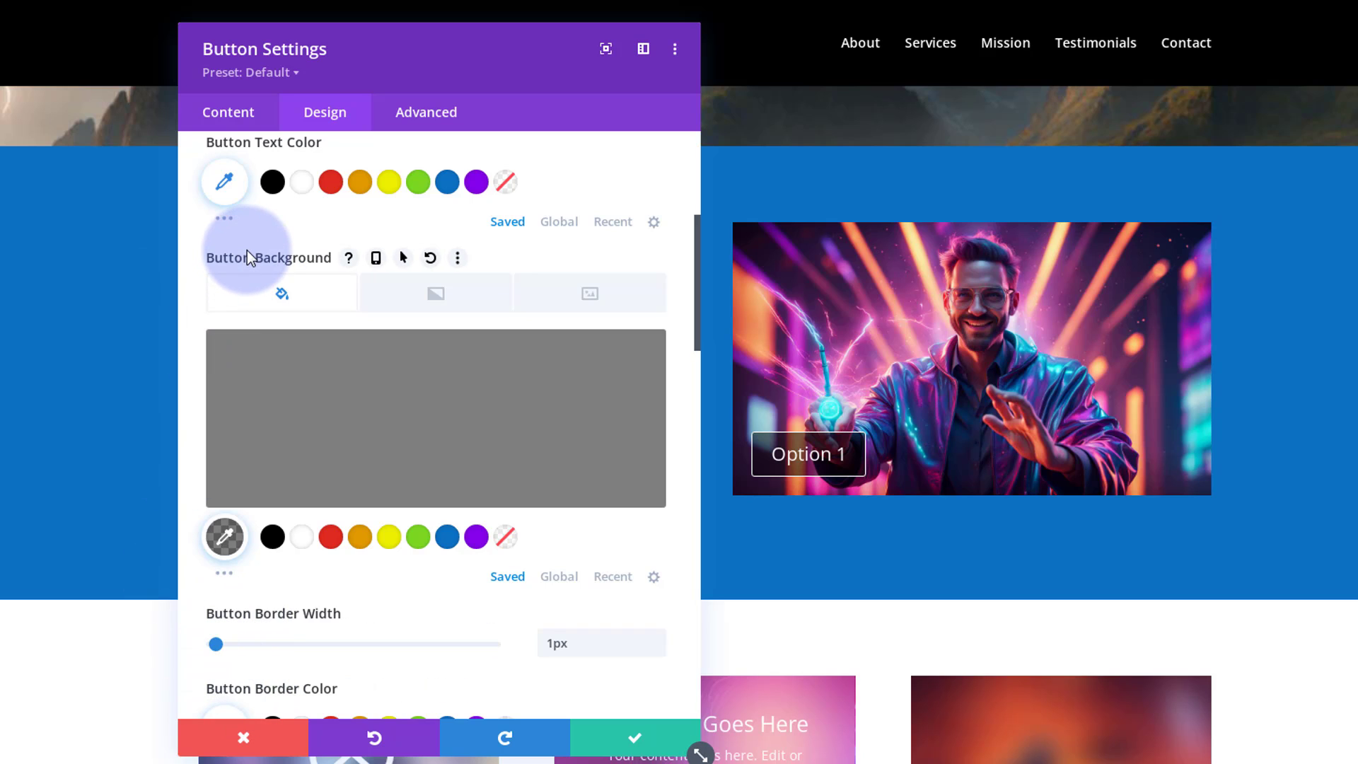
Give Option 1 a purple hover background at 0.5 alpha and save the button.
click(404, 259)
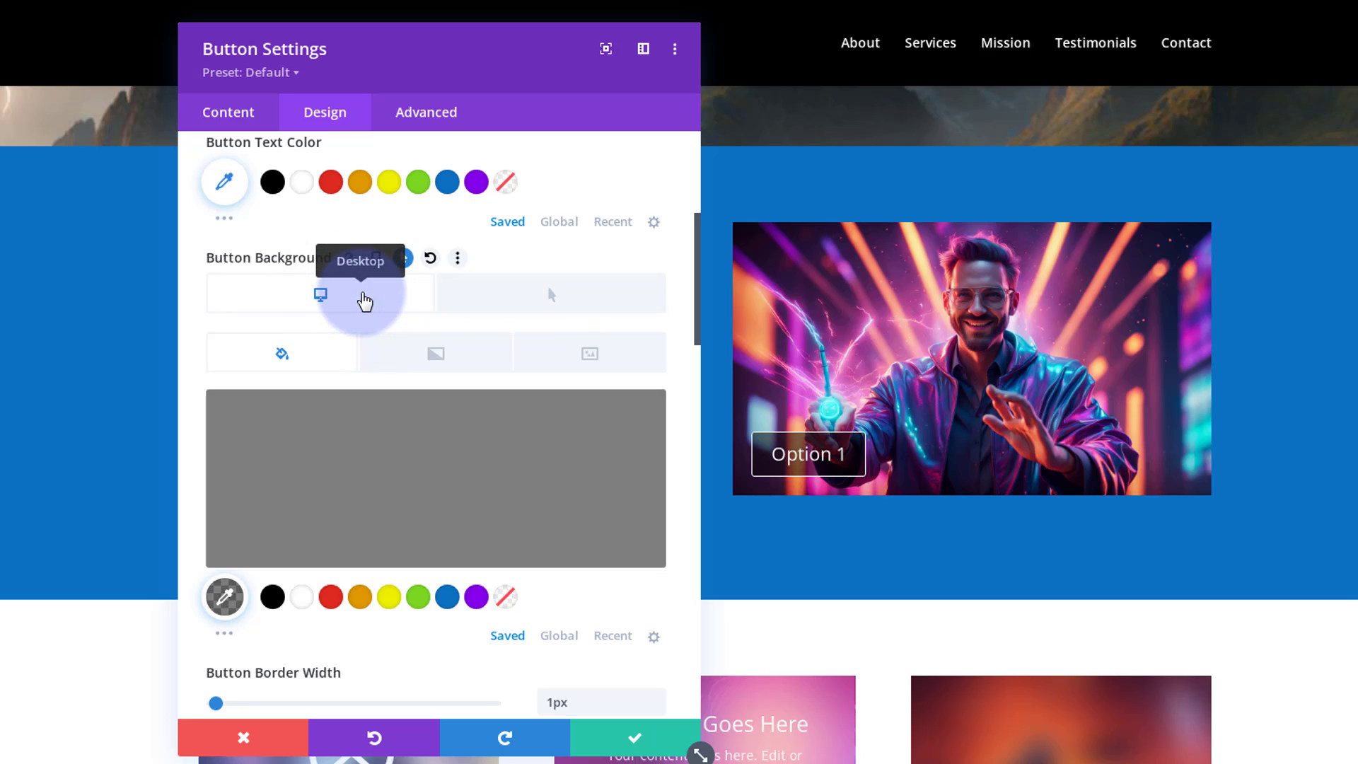
click(577, 305)
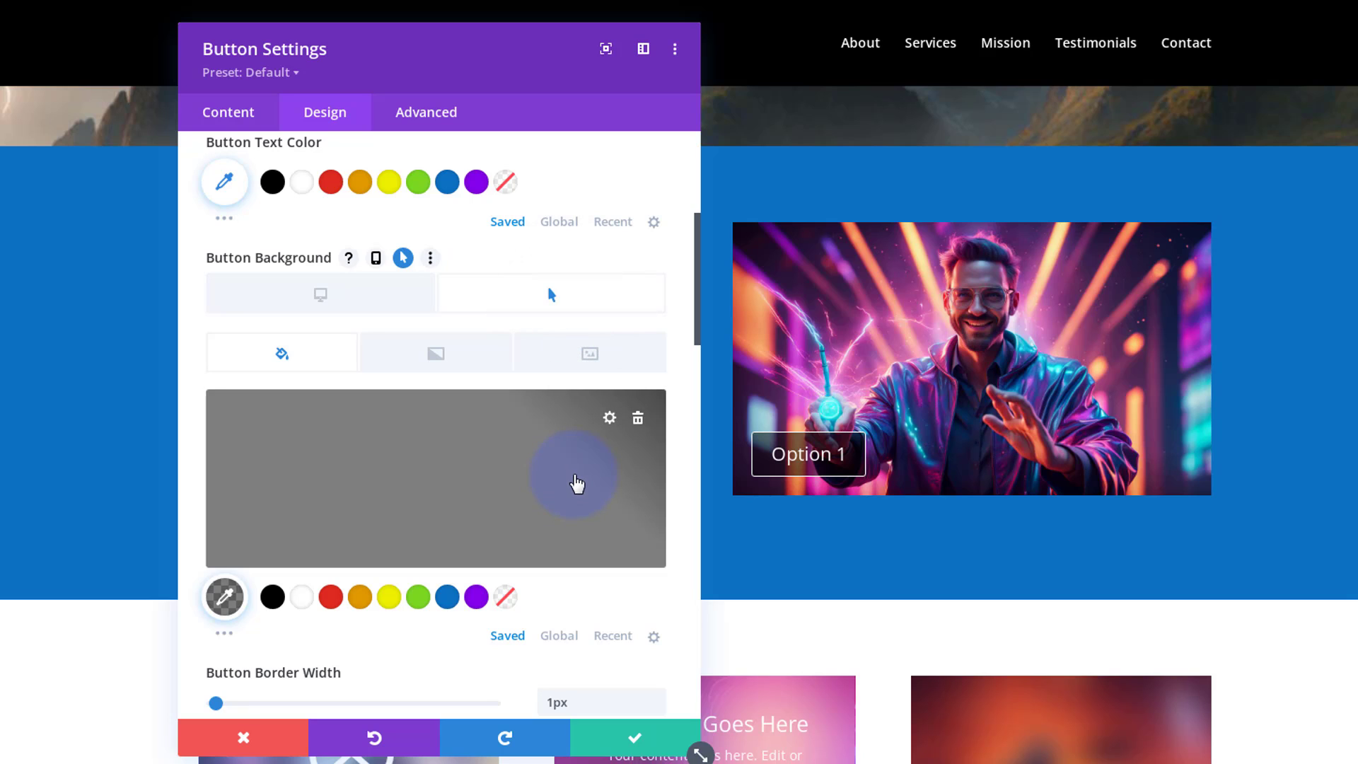
click(576, 484)
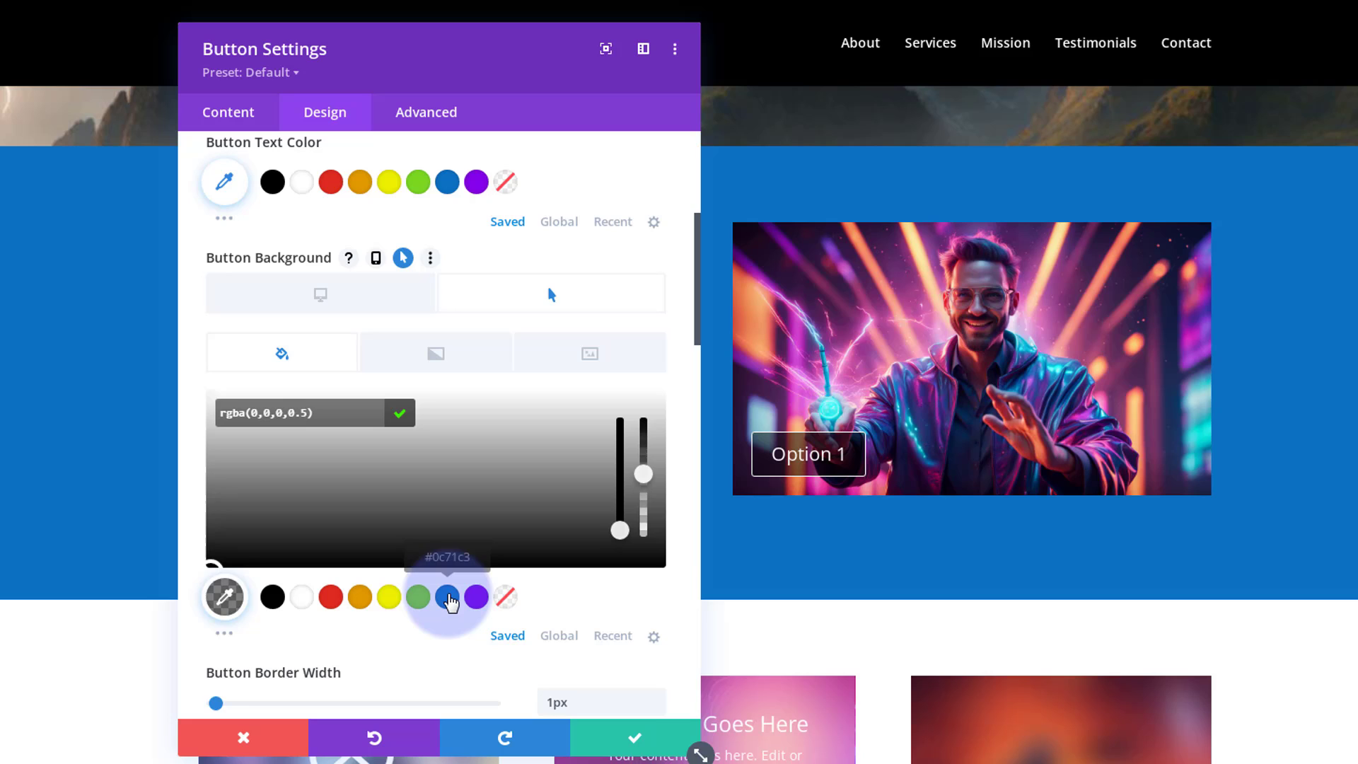
click(476, 597)
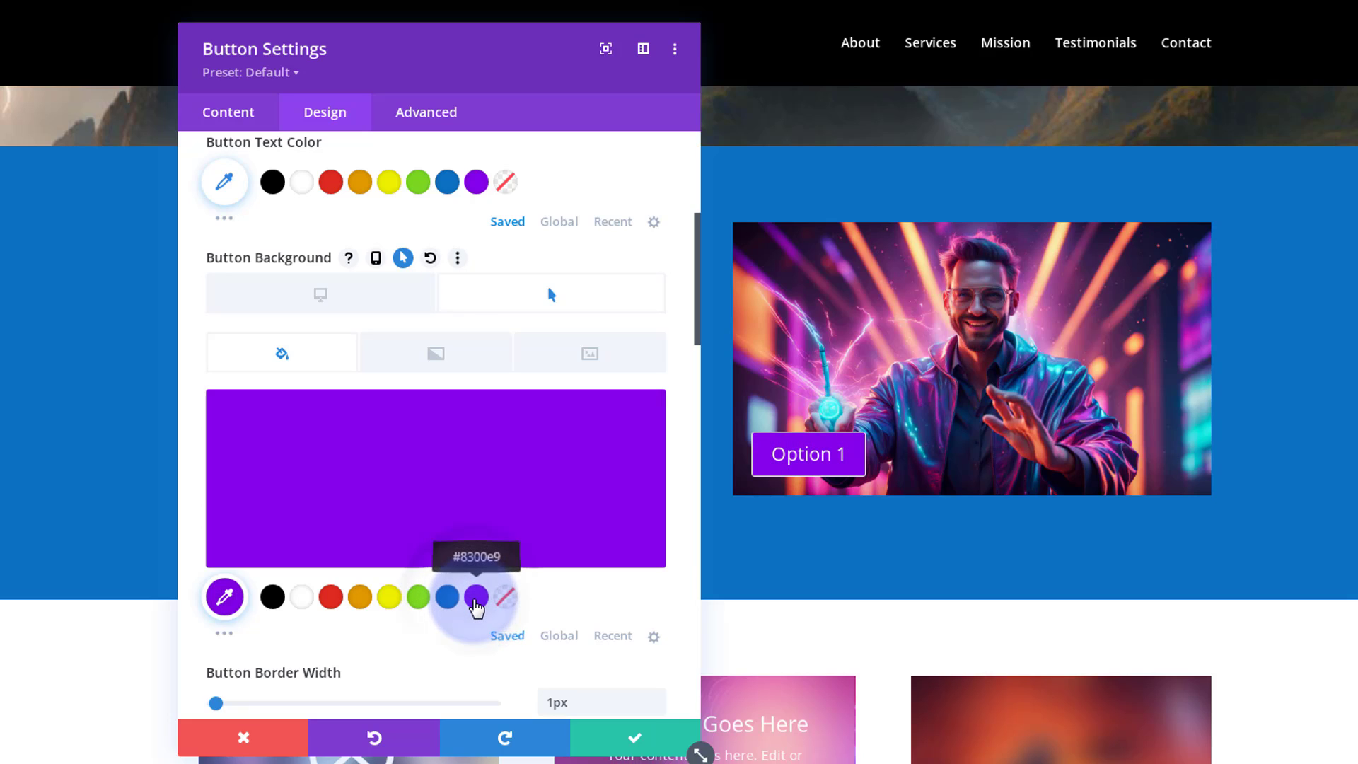
click(545, 527)
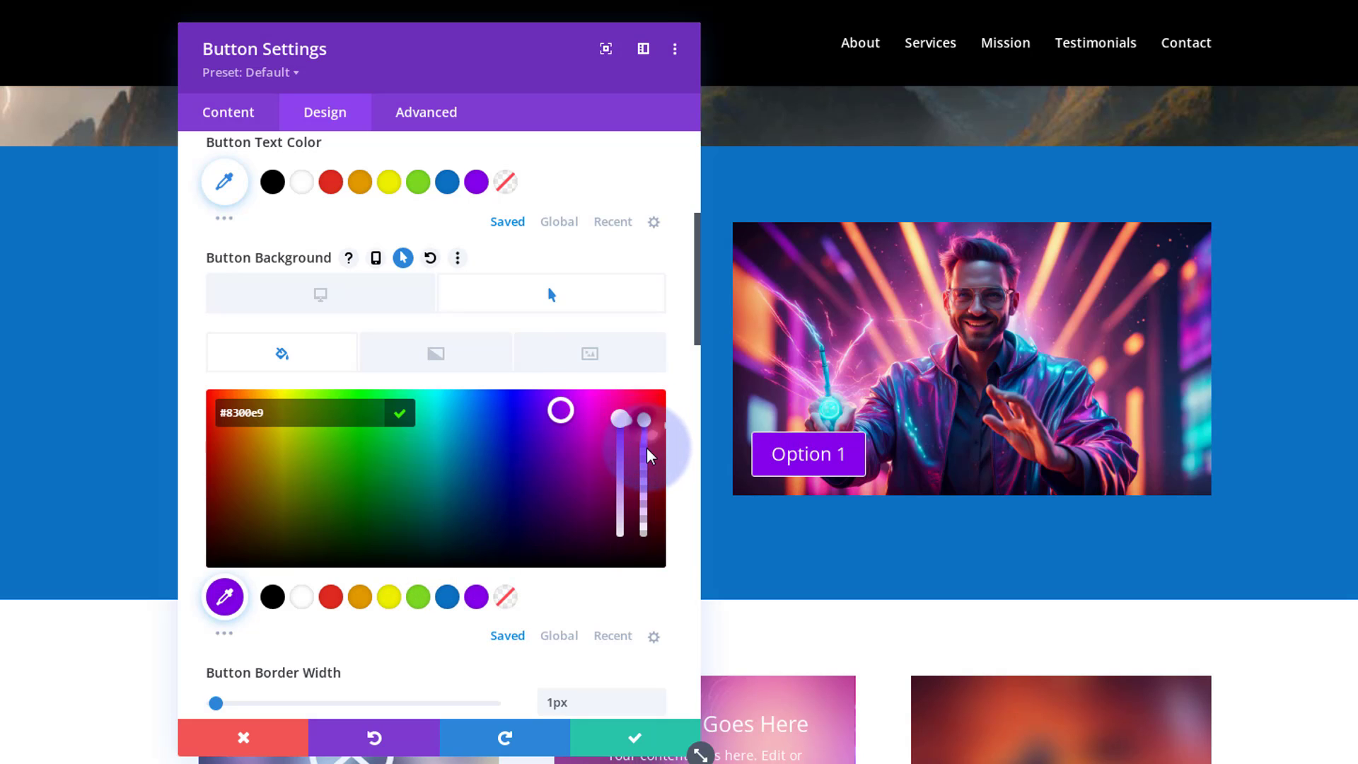
drag(643, 419, 646, 476)
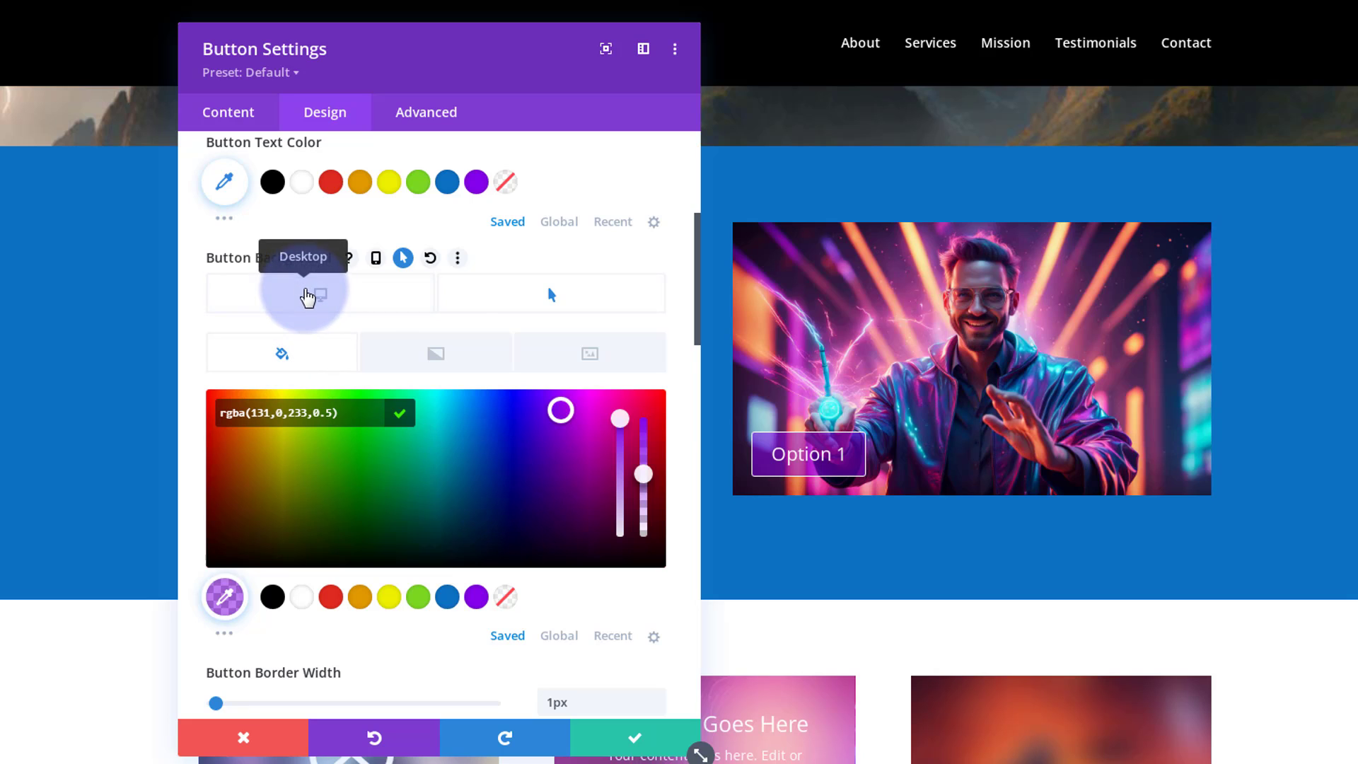
click(368, 307)
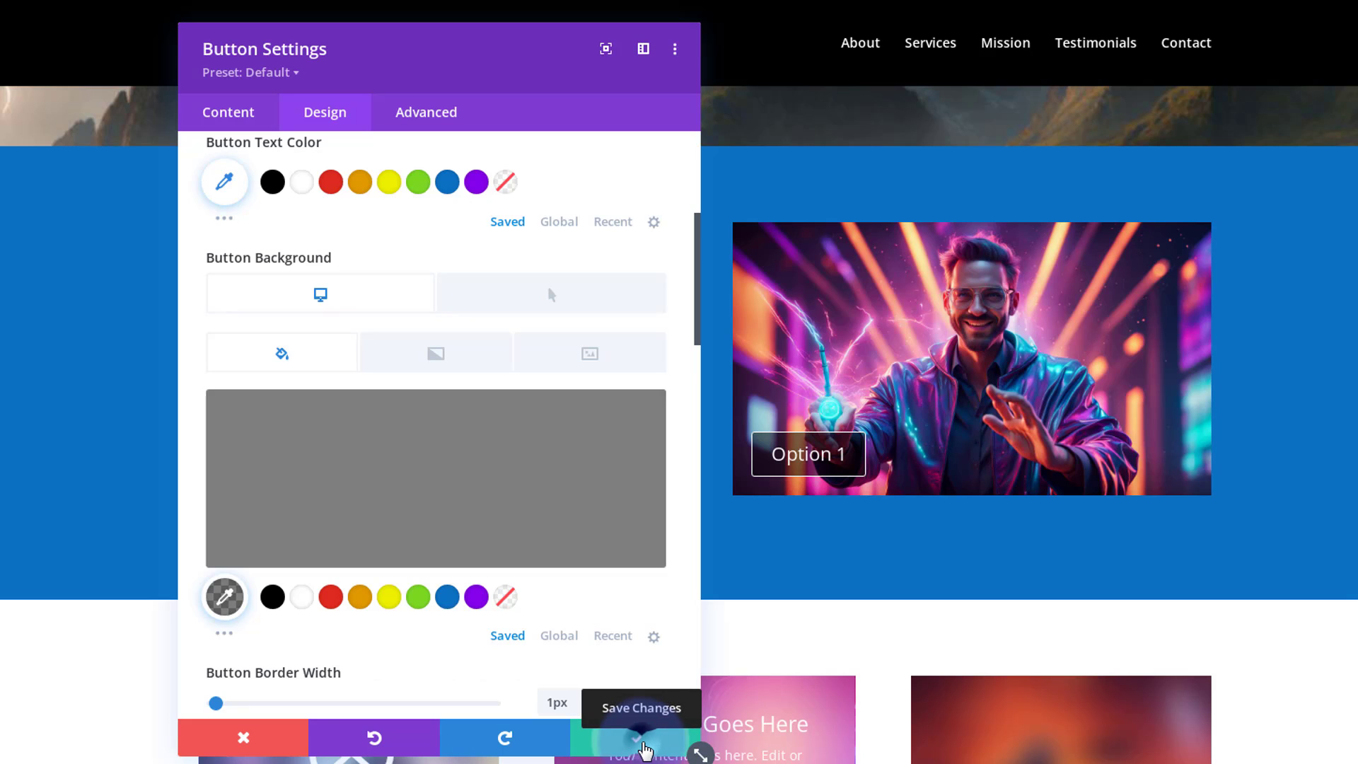
click(645, 749)
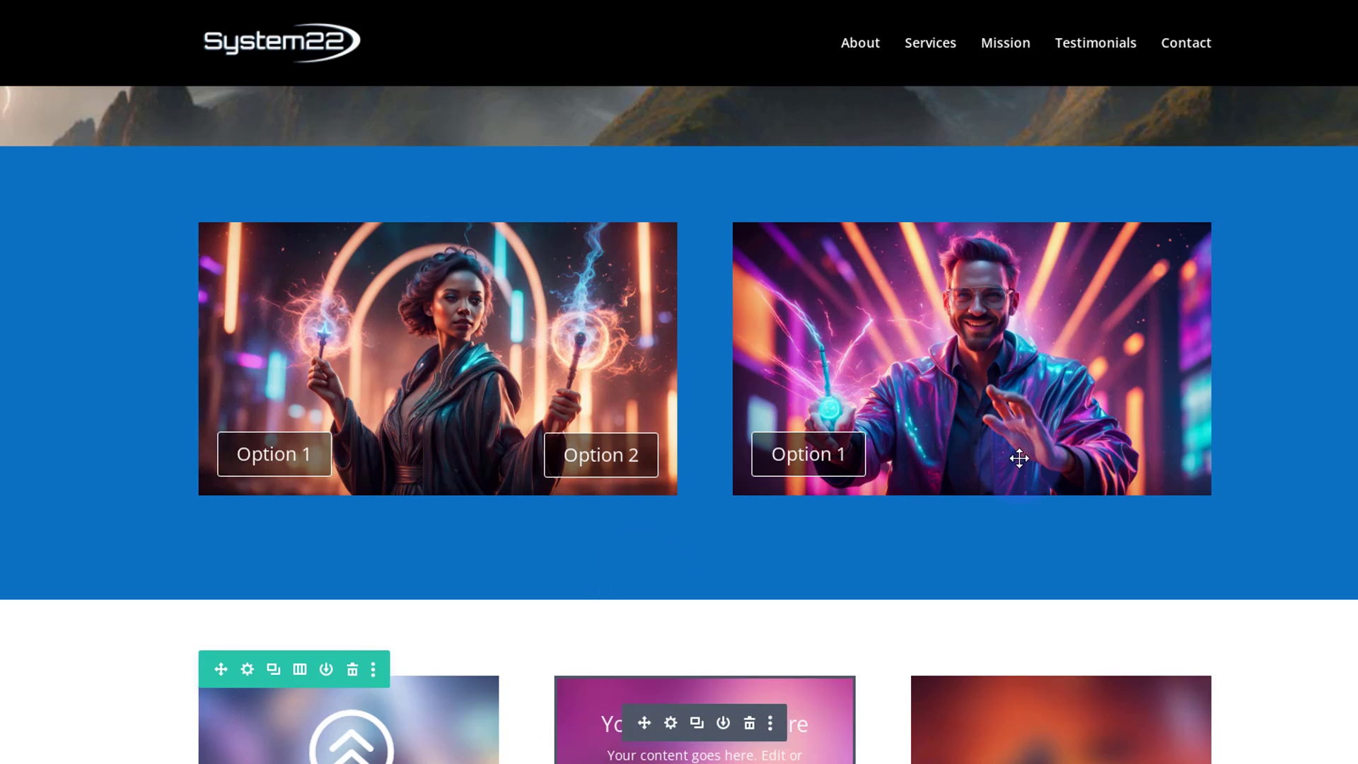
mouse_move(971, 361)
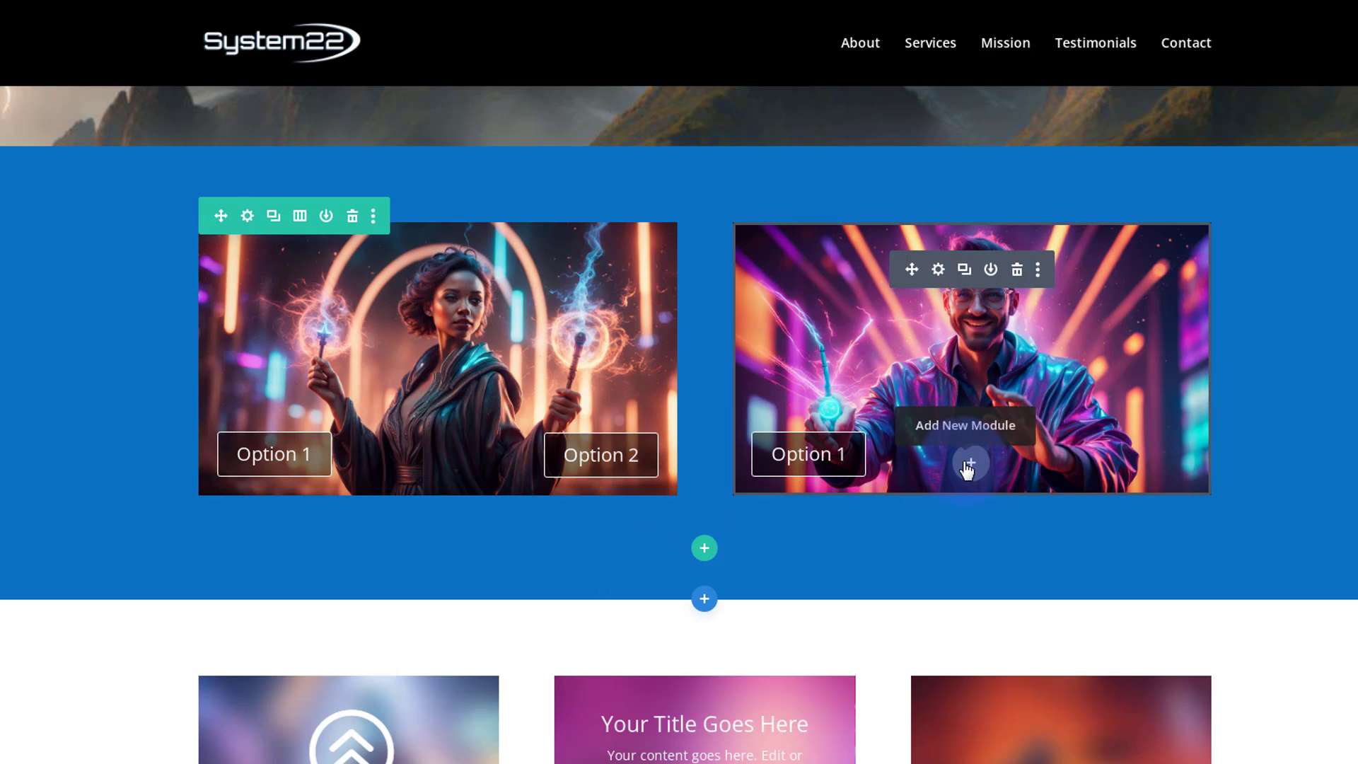
Insert another Button module under the neon-man image with the label 'Option 2'.
click(973, 466)
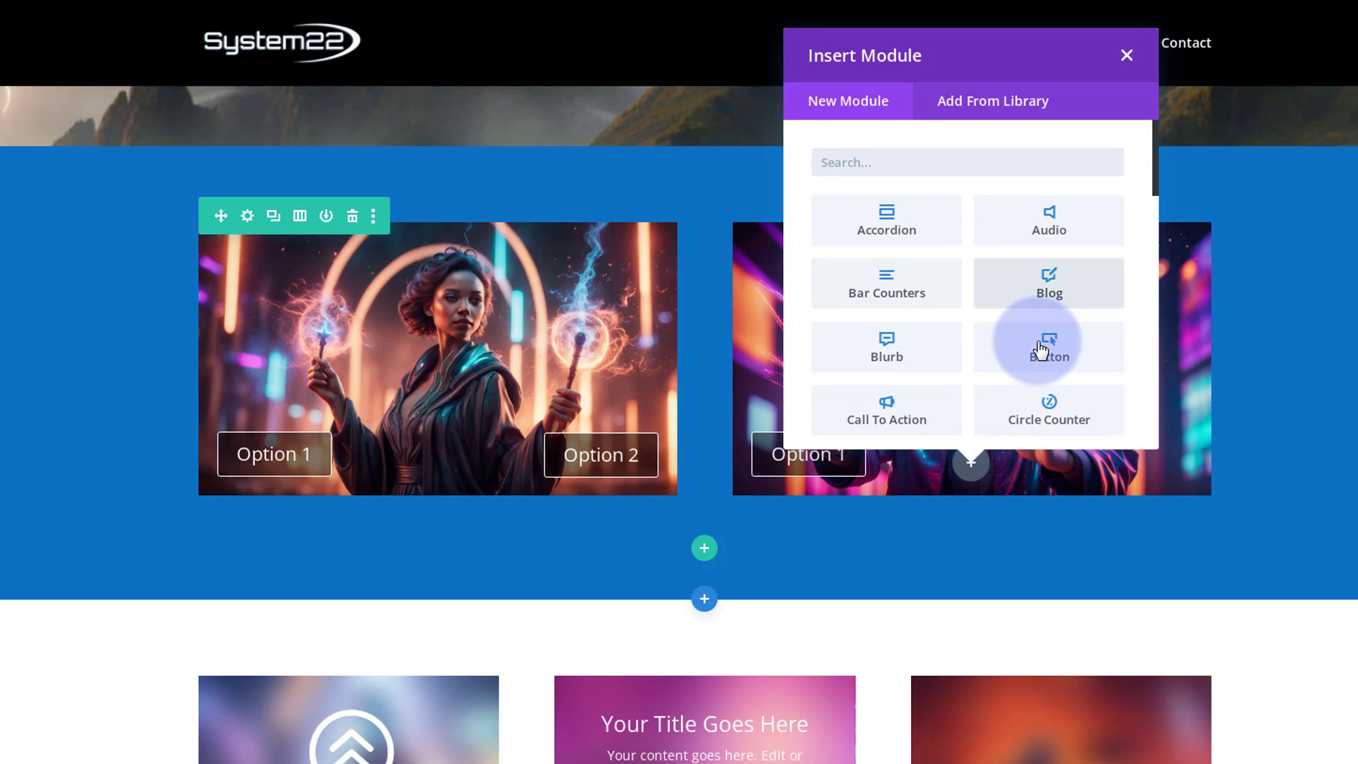
click(1045, 345)
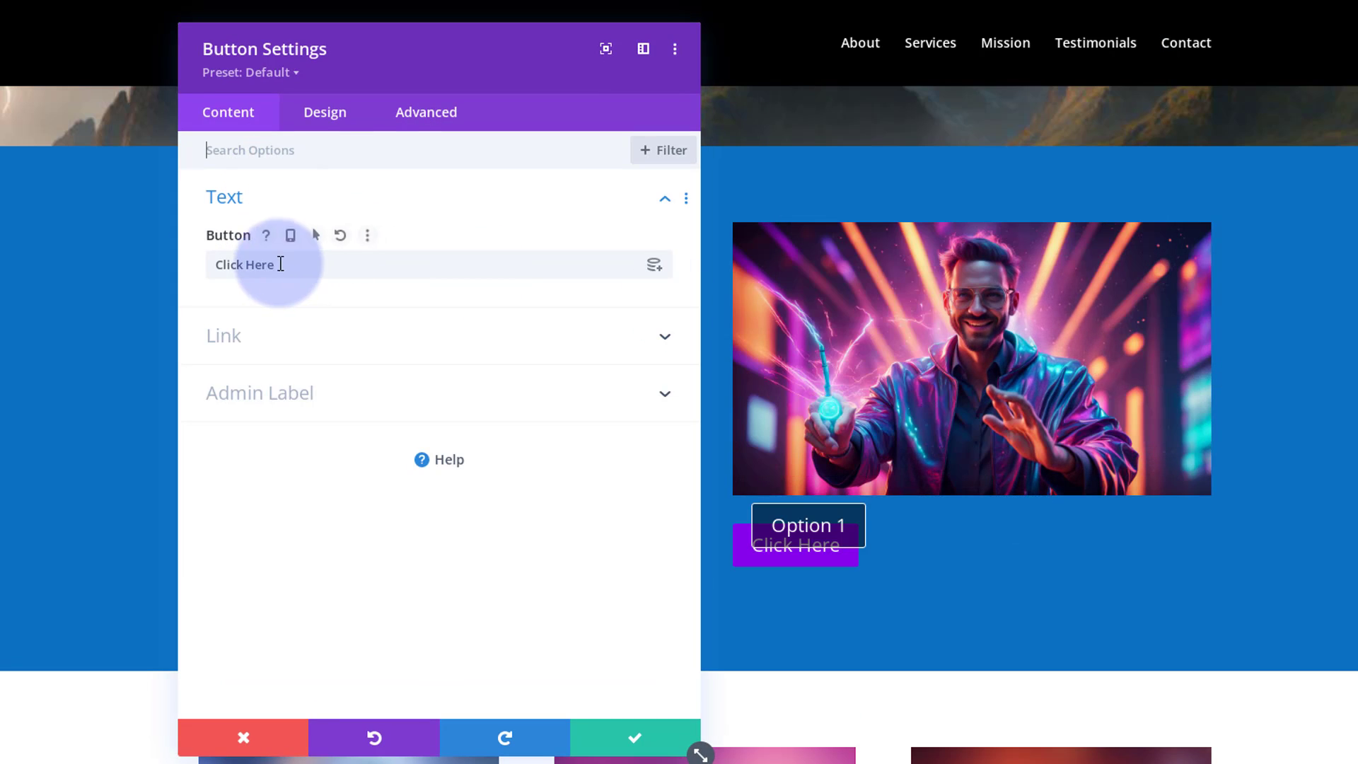
drag(288, 274, 139, 262)
text(Op)
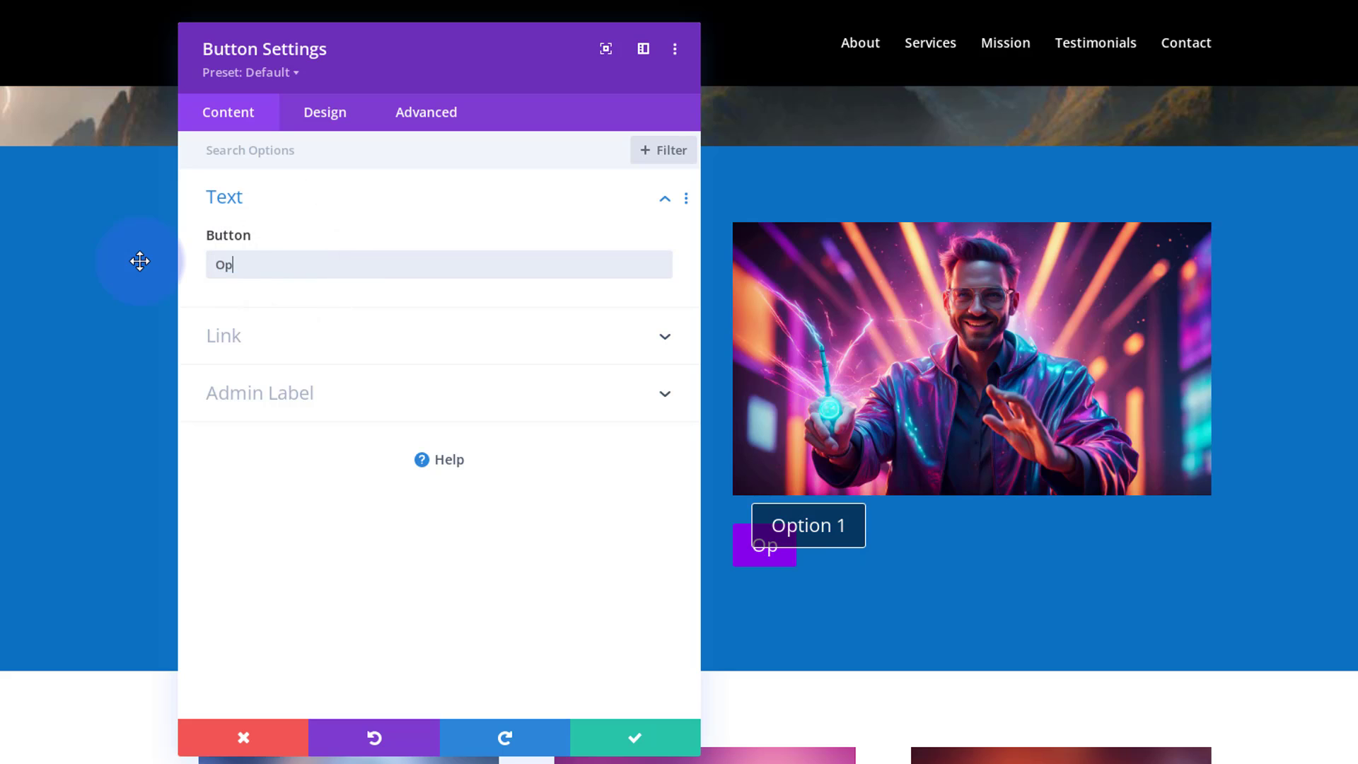
text(tion 2)
click(327, 354)
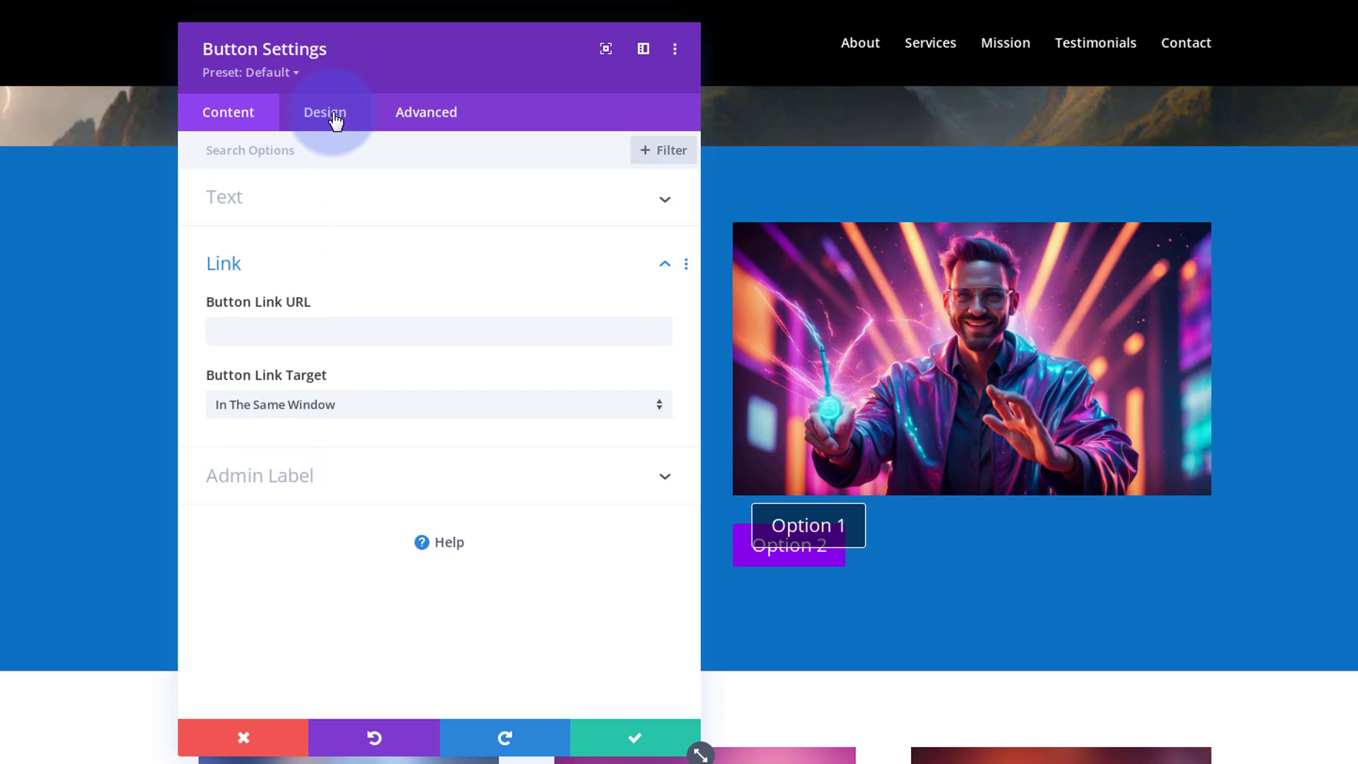
Make the Option 2 button absolutely positioned at the image's bottom-right location.
click(428, 115)
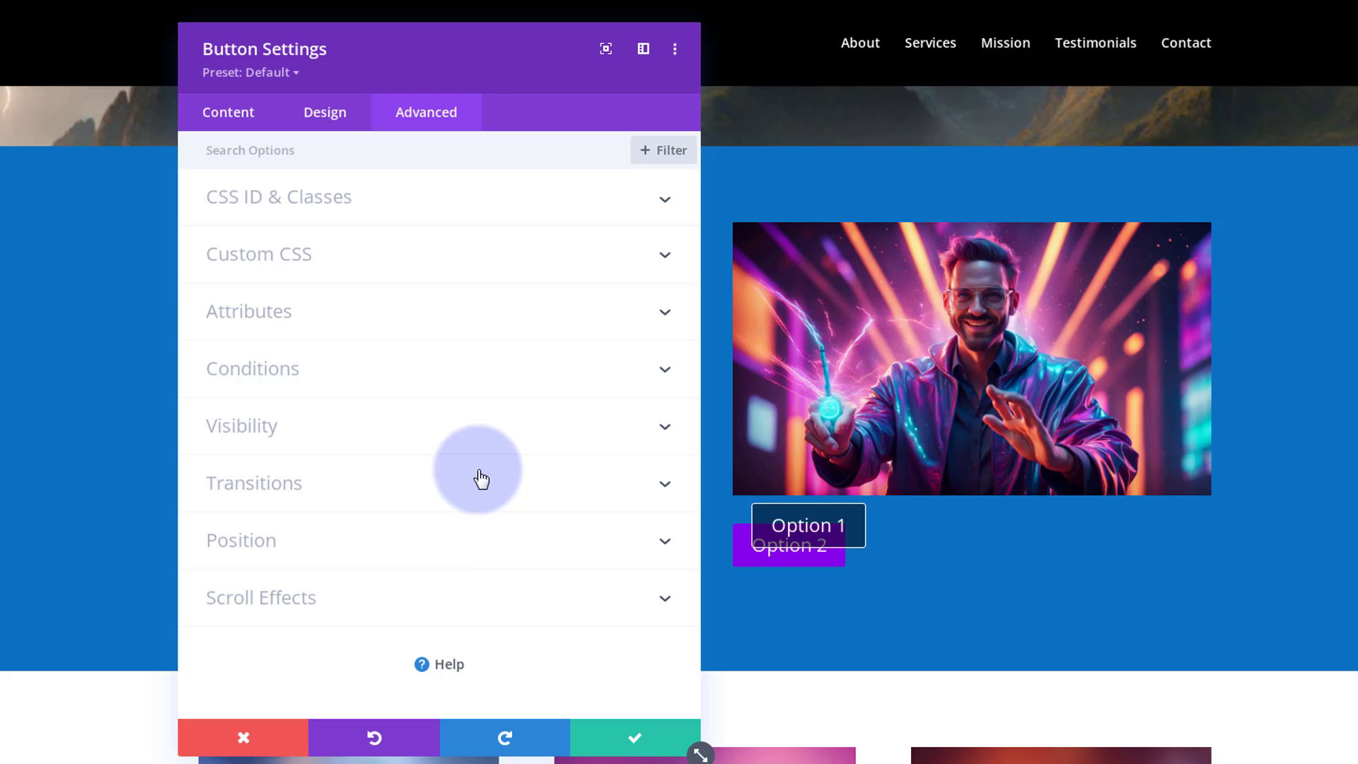
click(455, 542)
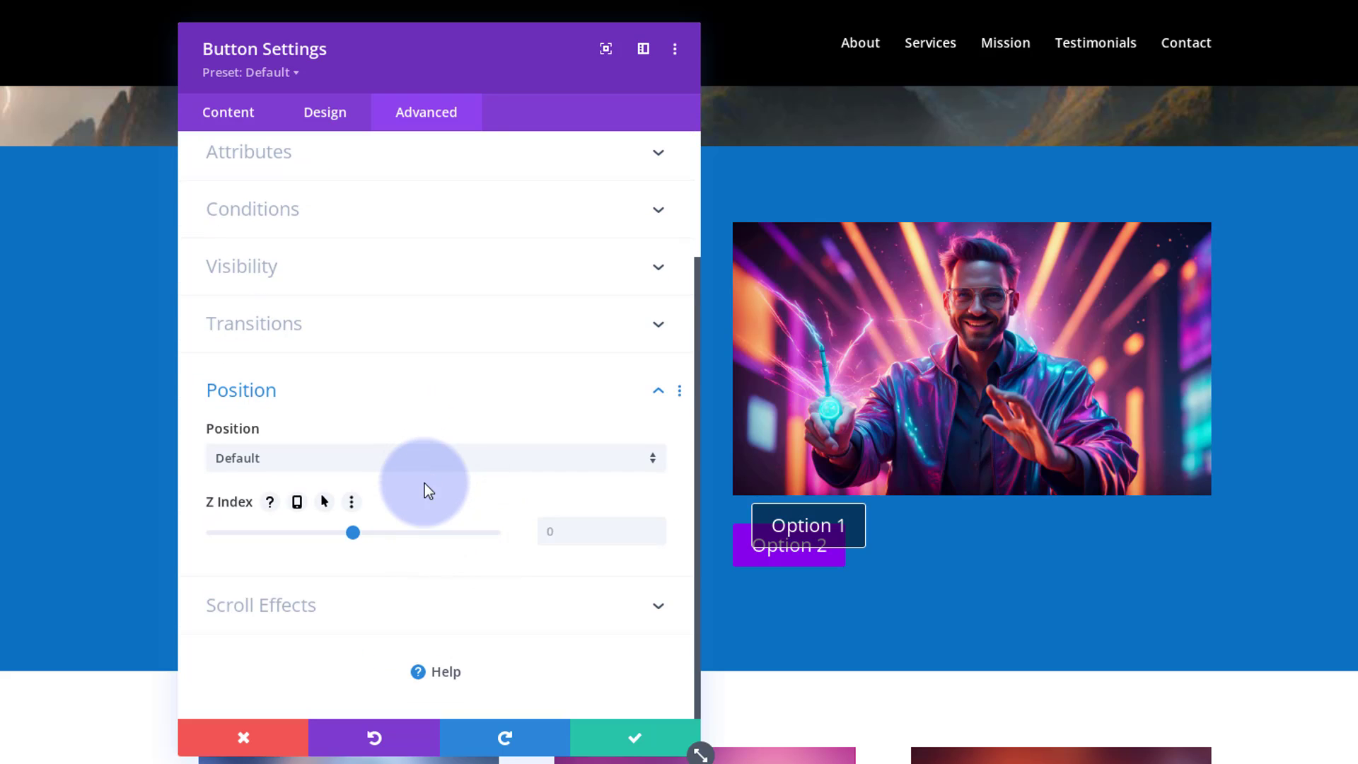
click(426, 463)
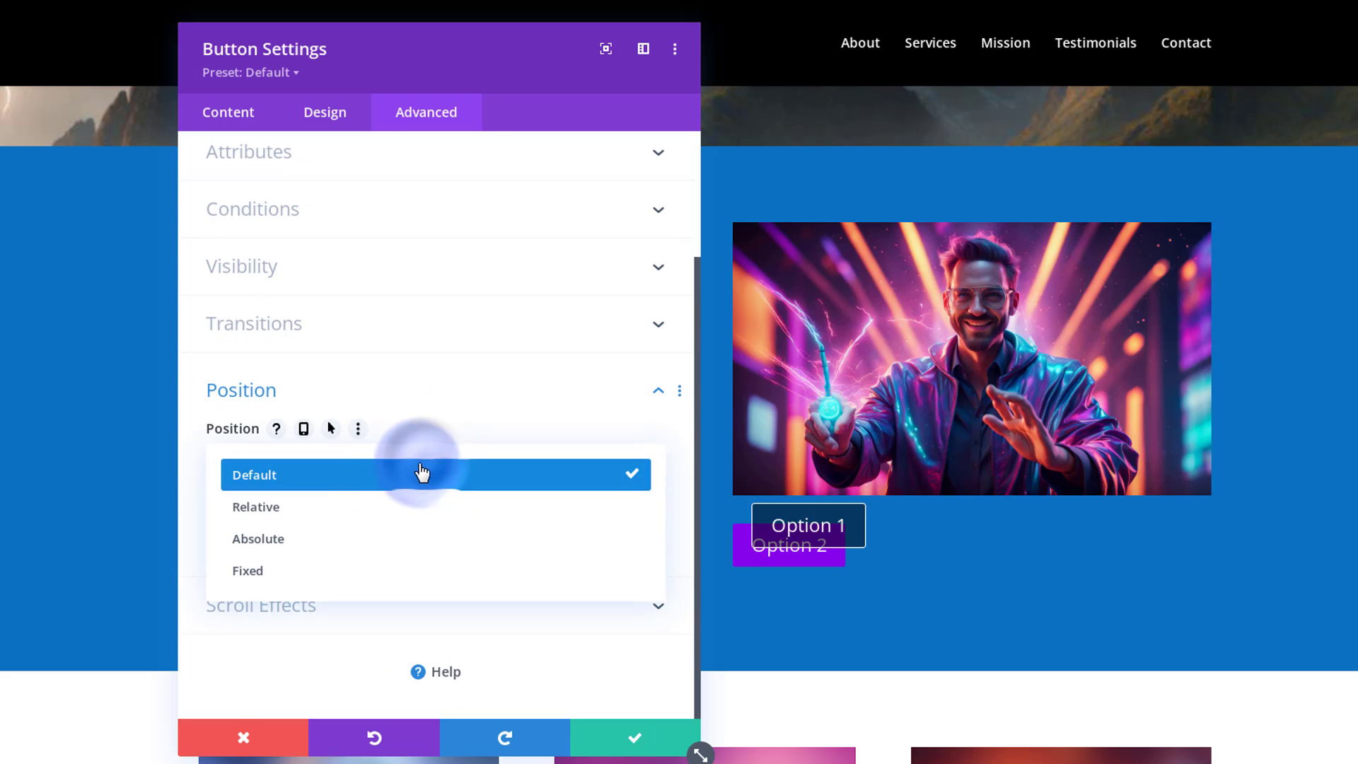
click(370, 539)
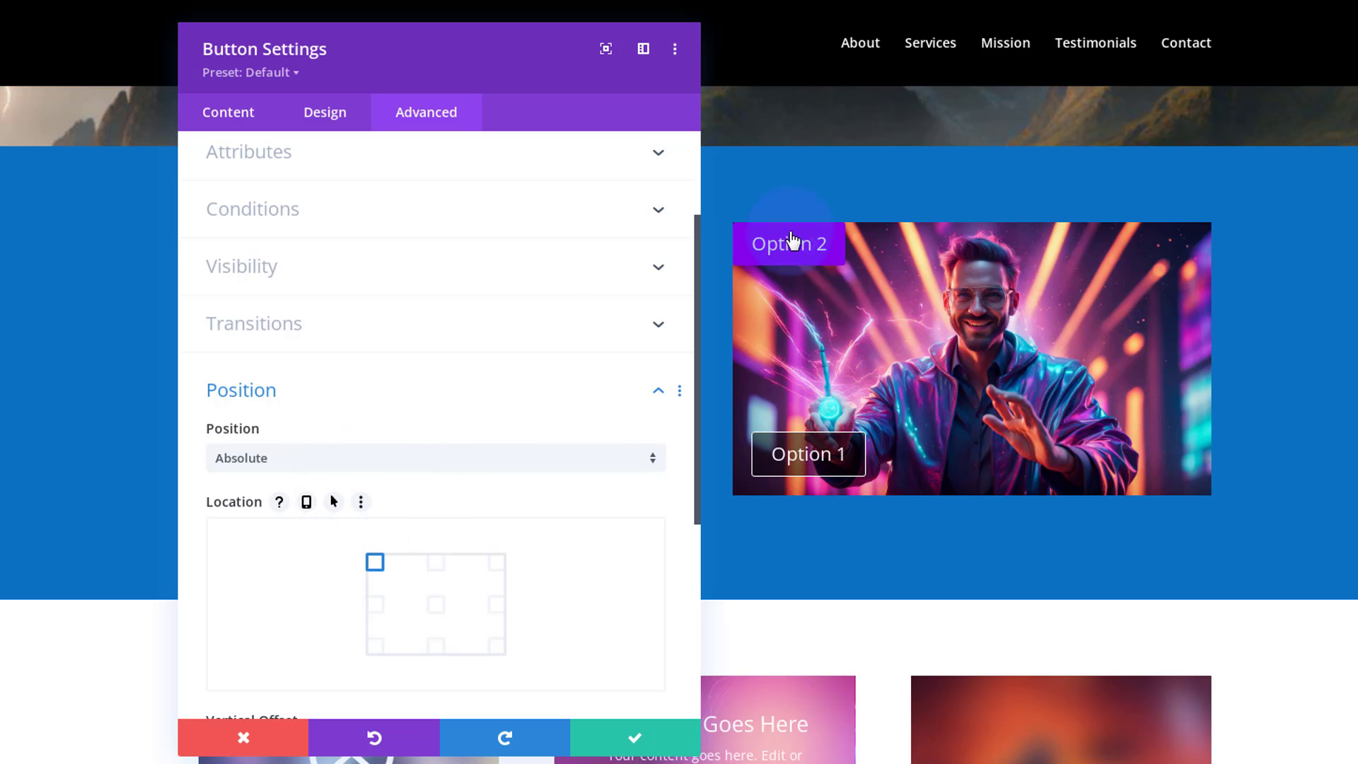
click(497, 647)
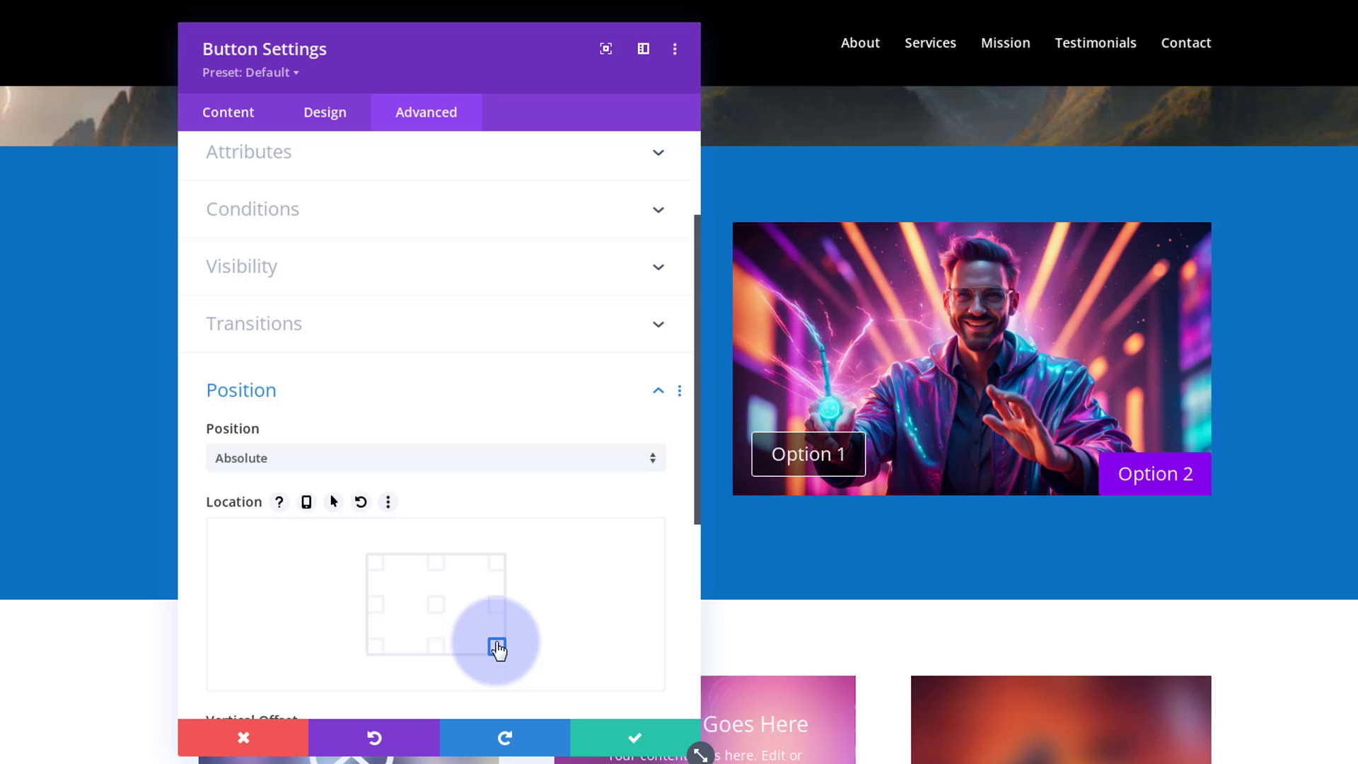
Set vertical and horizontal offsets to 20px and save the Option 2 settings.
scroll(562, 431, down, 4)
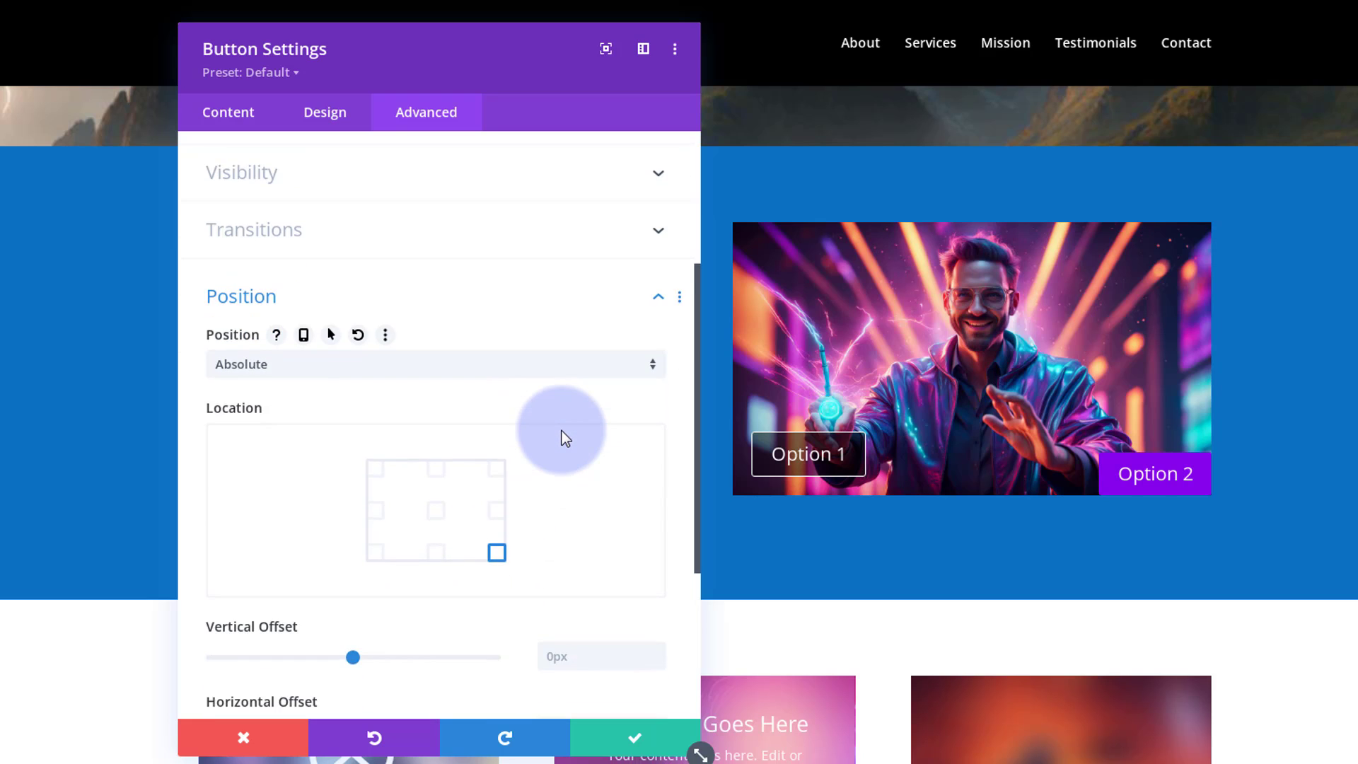
scroll(562, 431, down, 3)
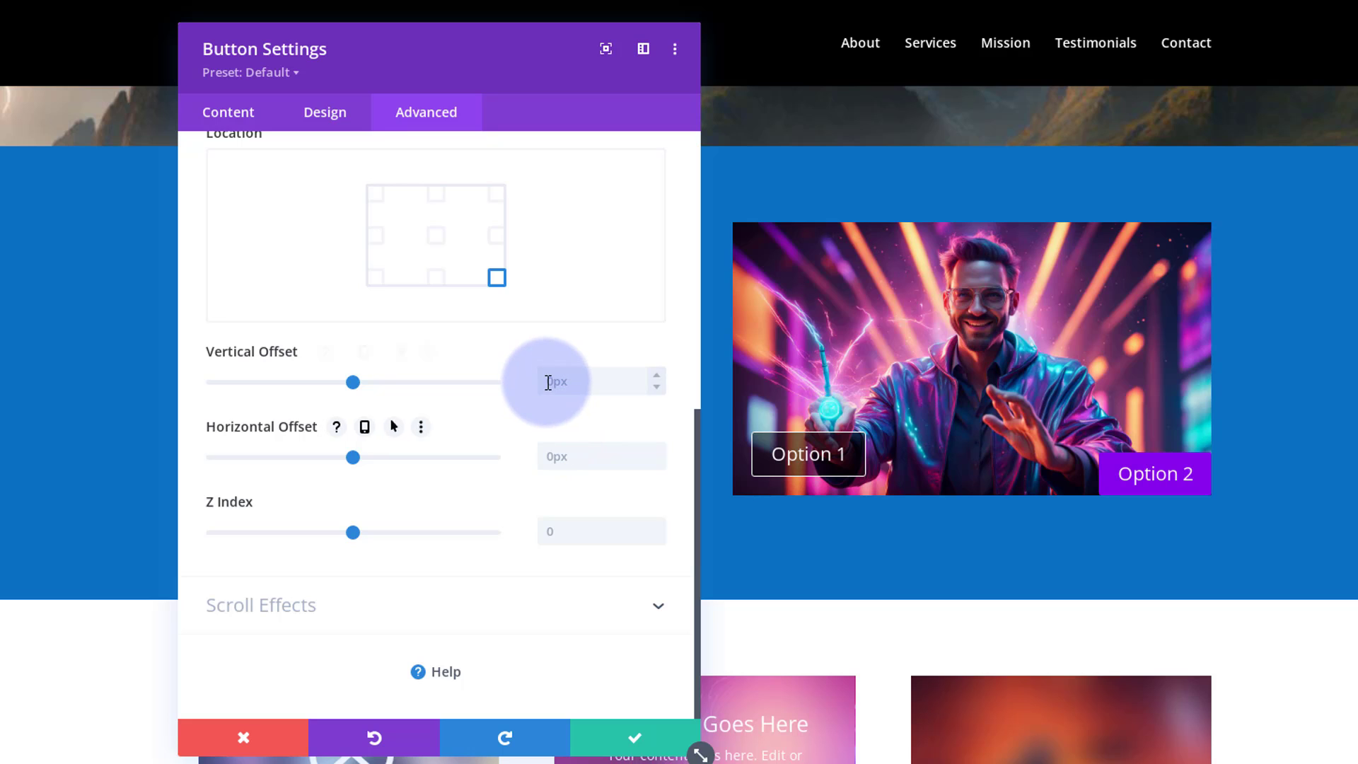
click(549, 382)
text(20)
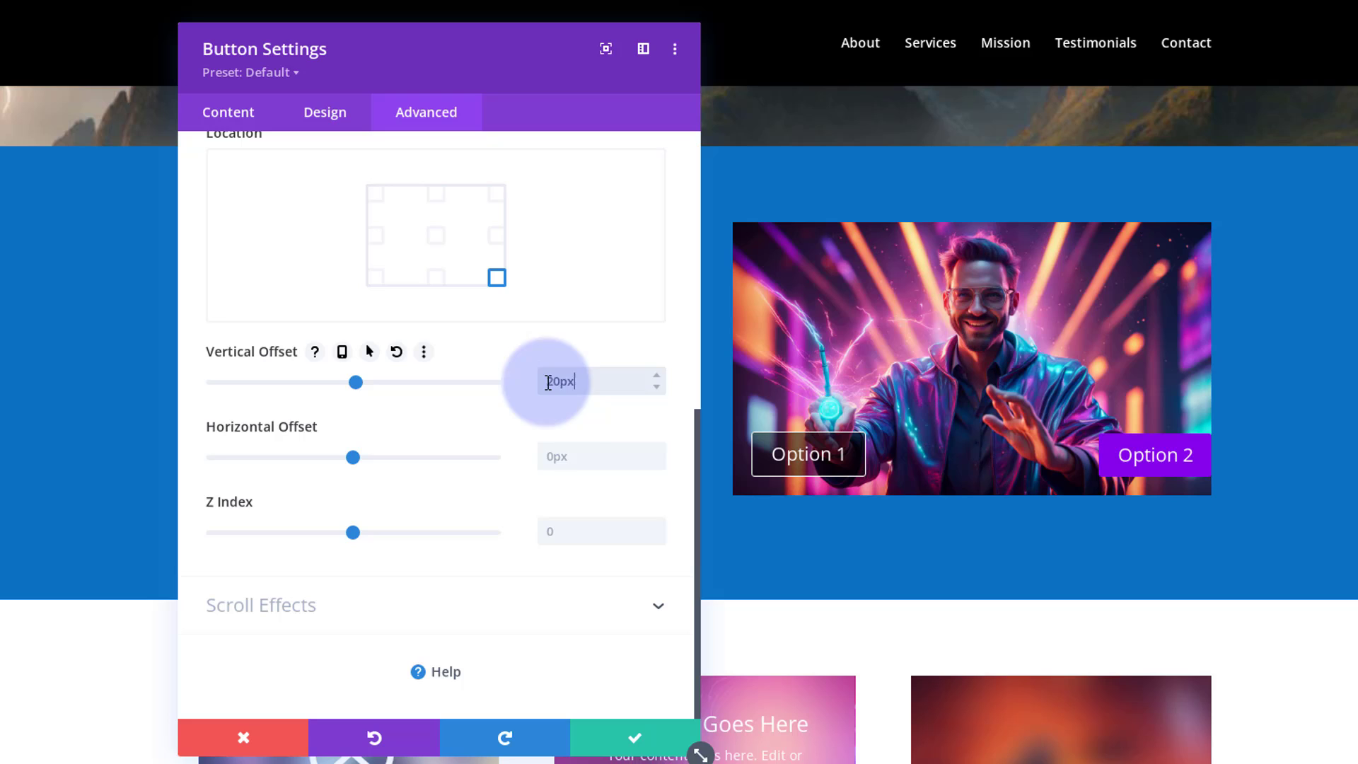
click(551, 456)
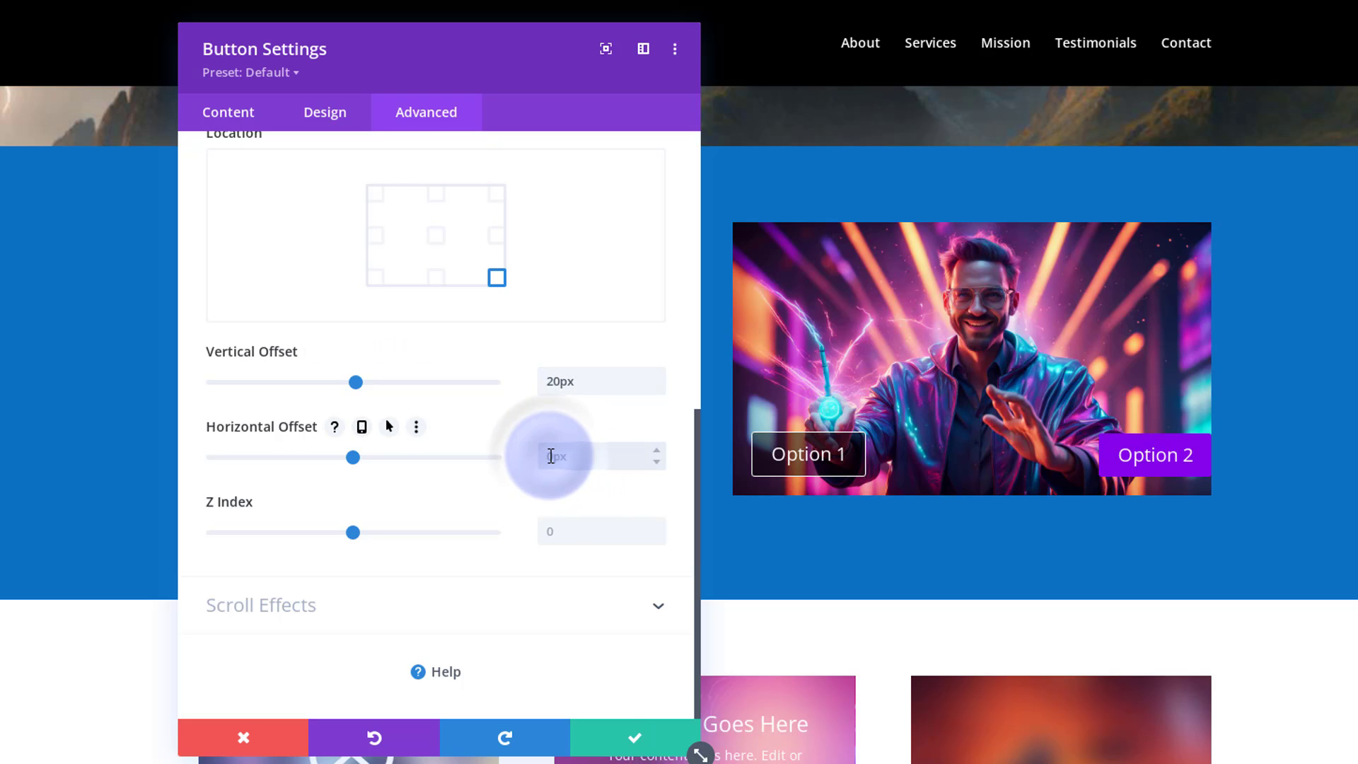
double_click(551, 457)
text(20)
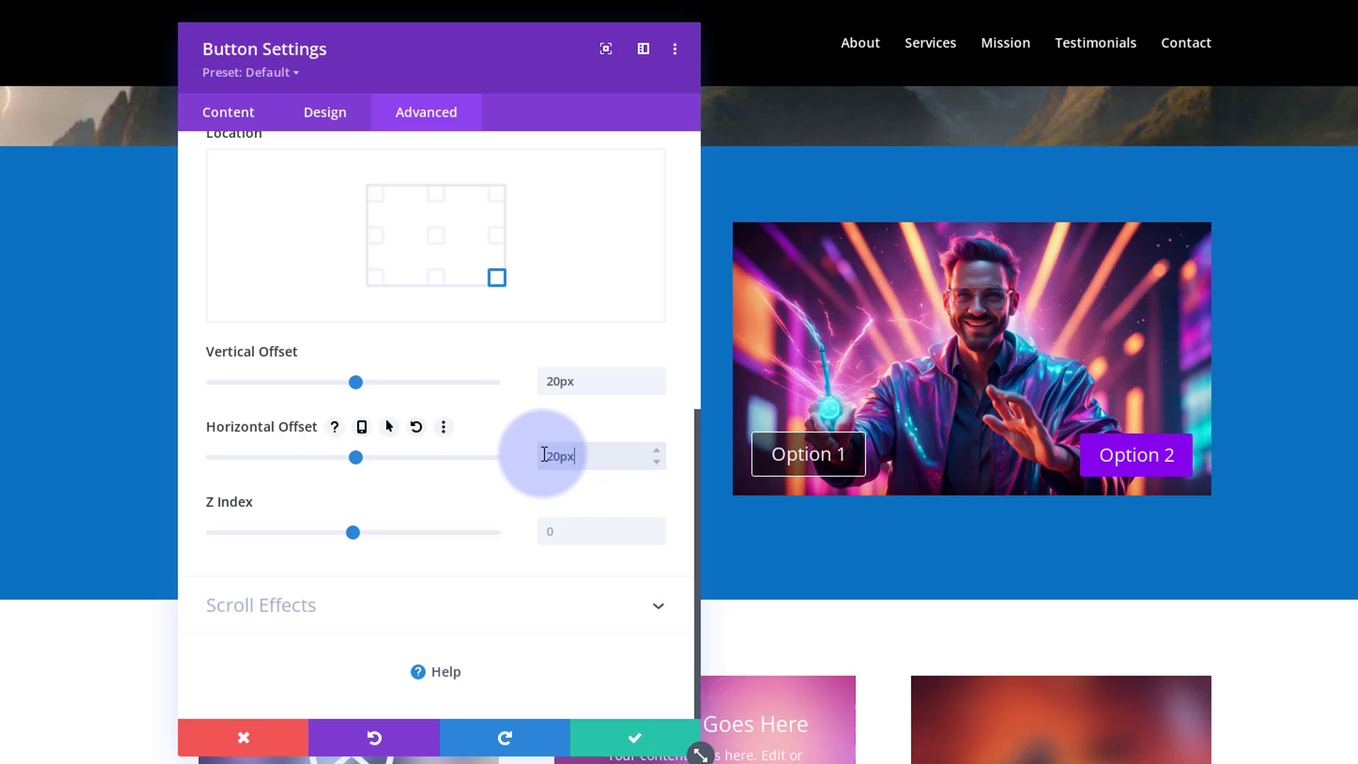
click(824, 454)
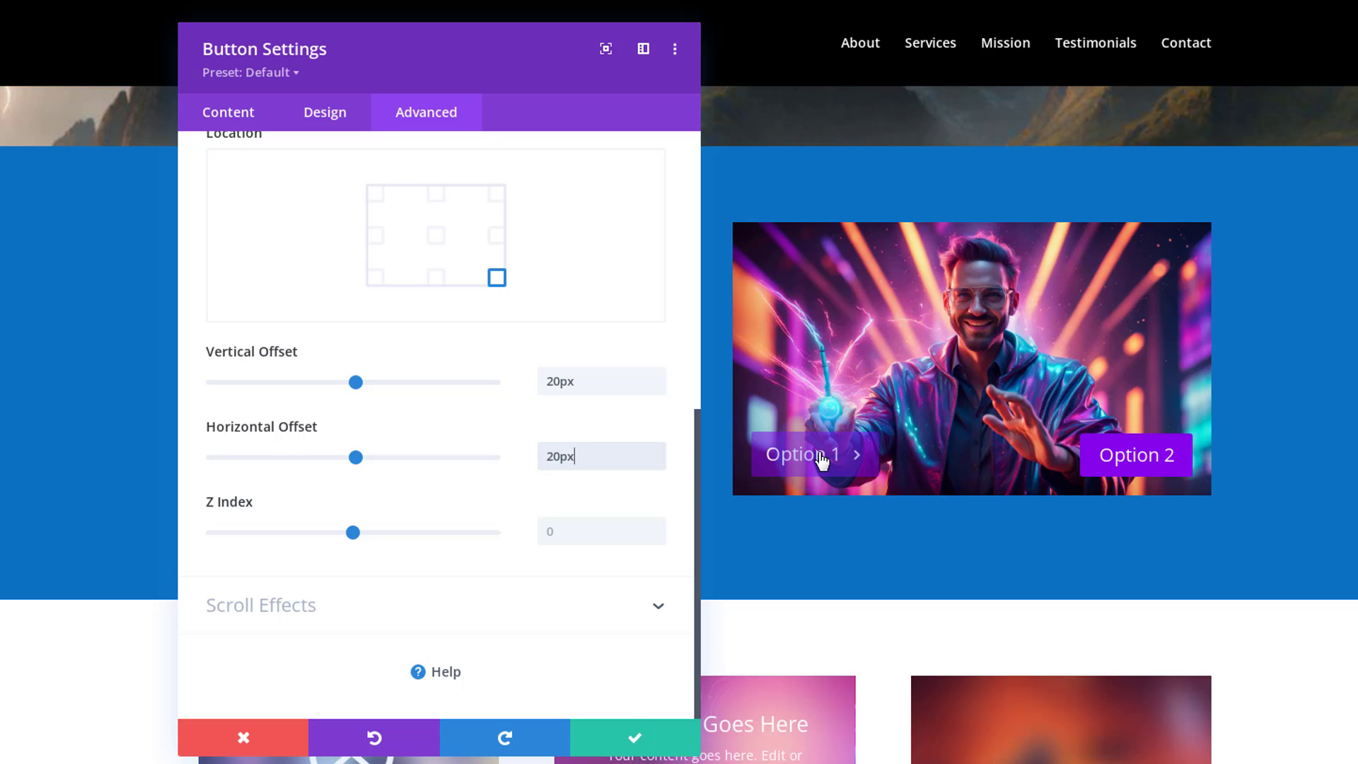
click(456, 434)
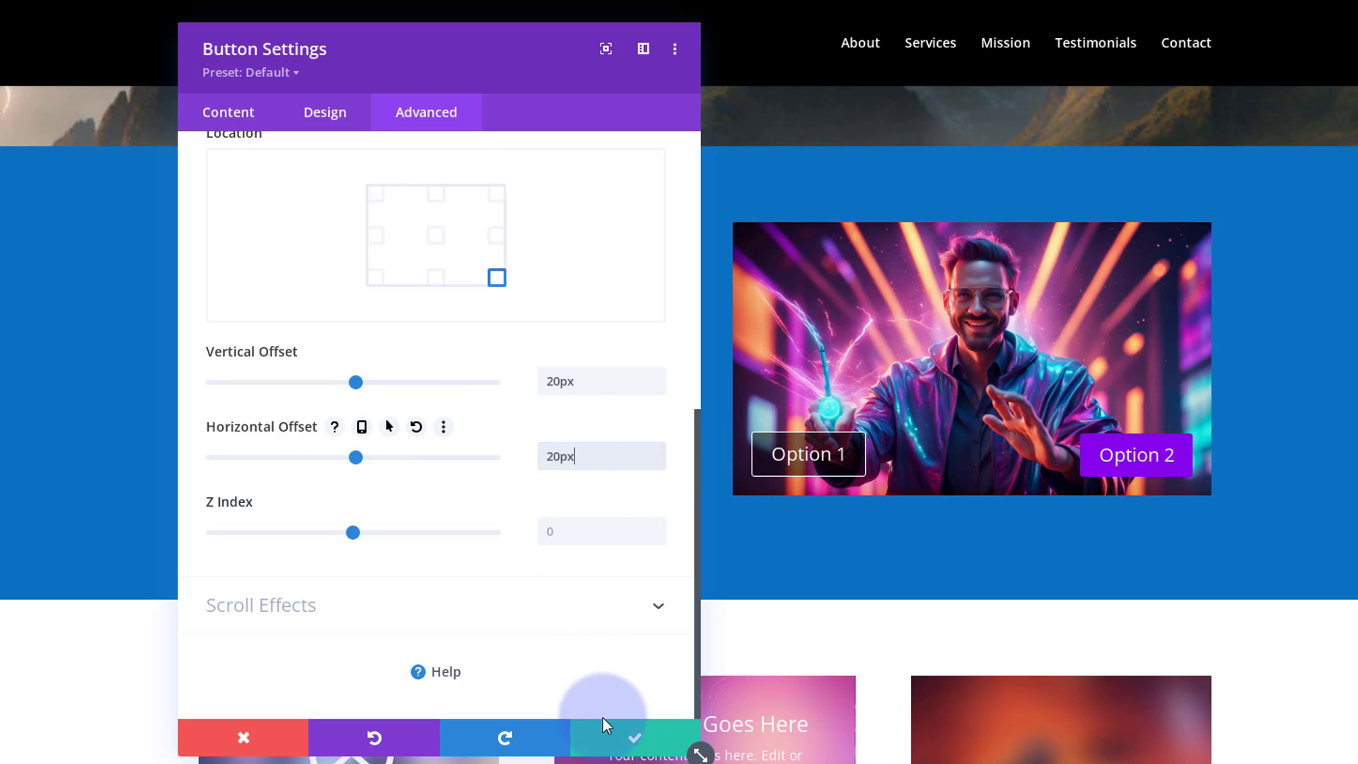
click(626, 738)
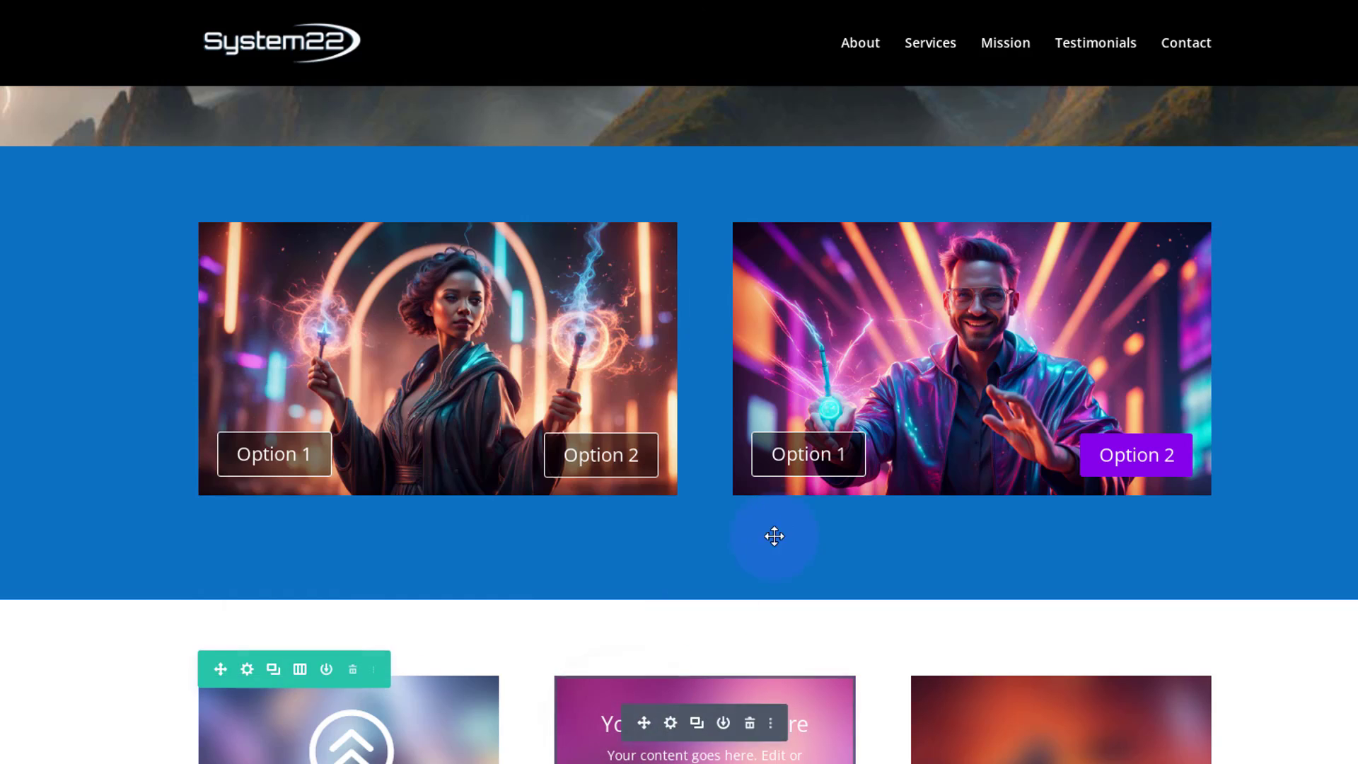
mouse_move(808, 454)
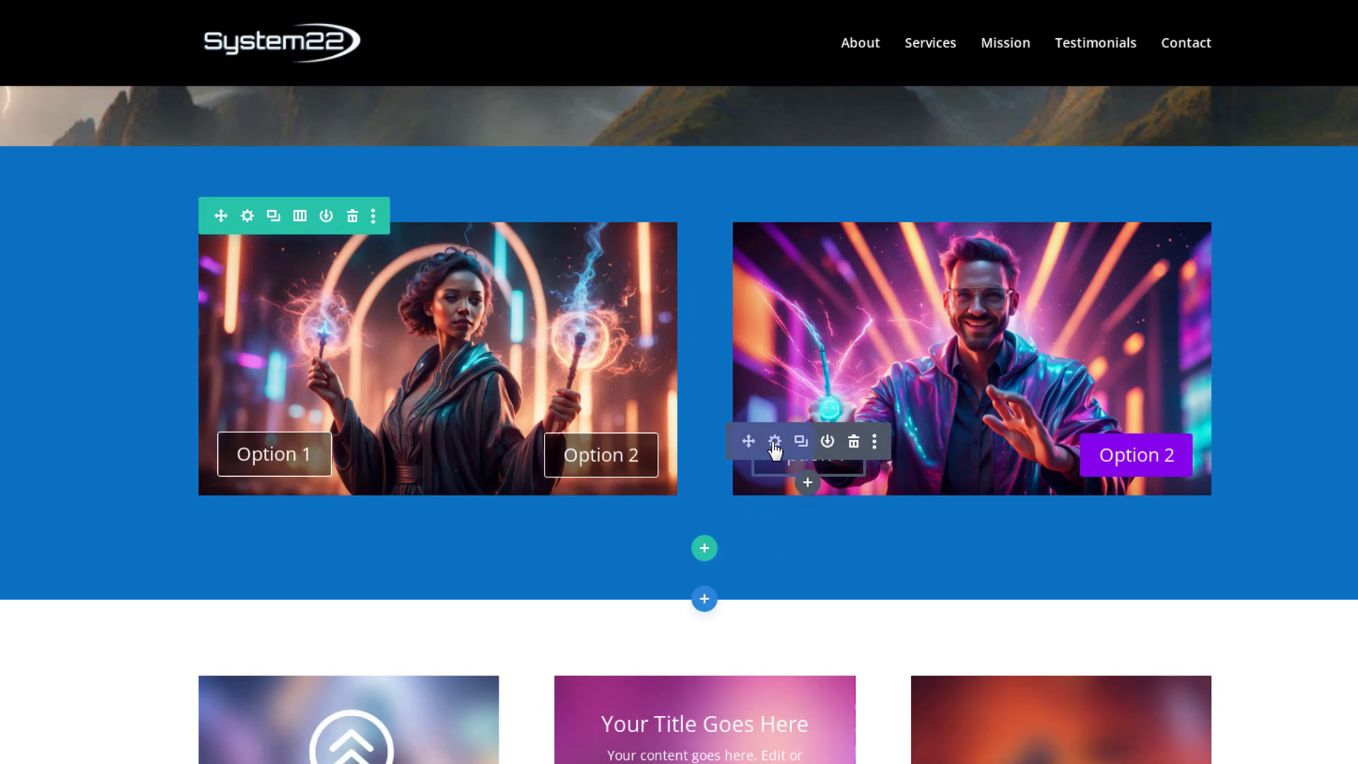
Copy the Option 1 button's styles from its Design settings.
click(775, 441)
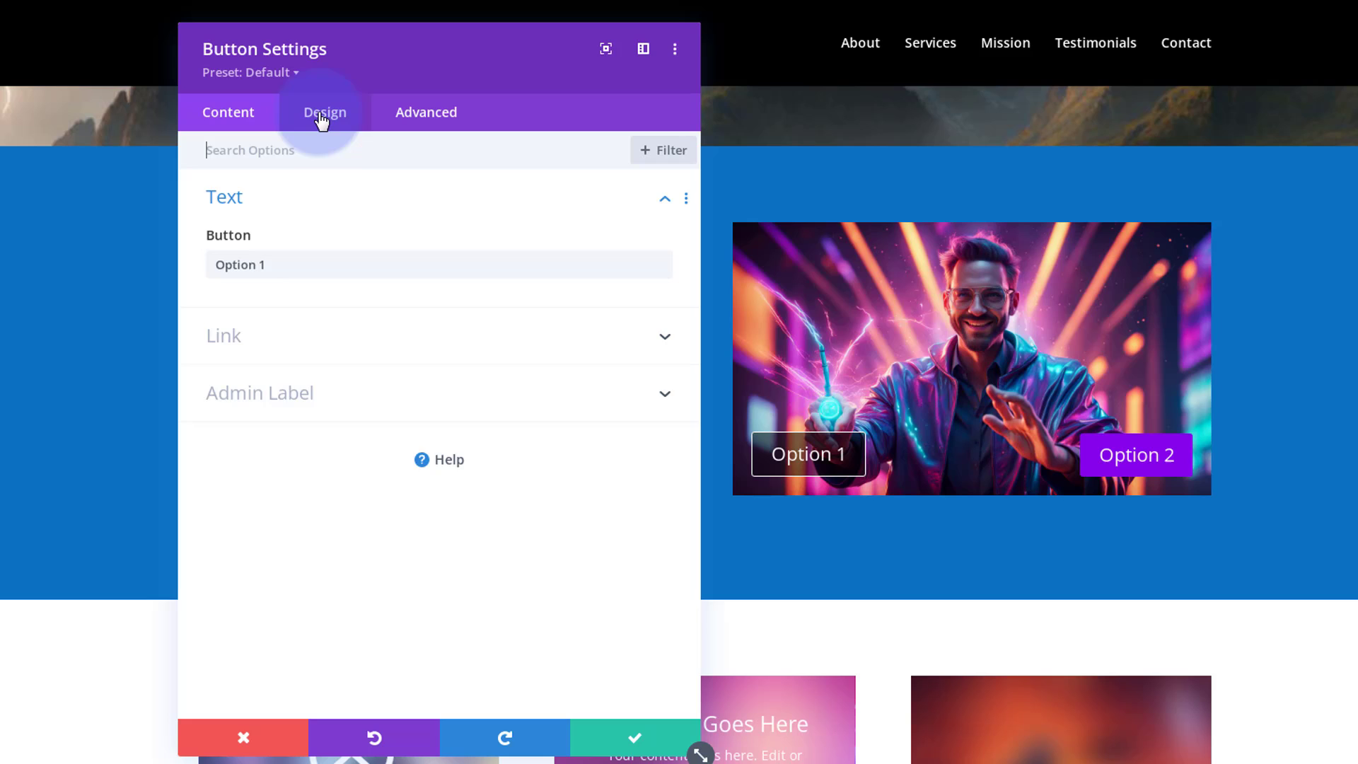
click(324, 113)
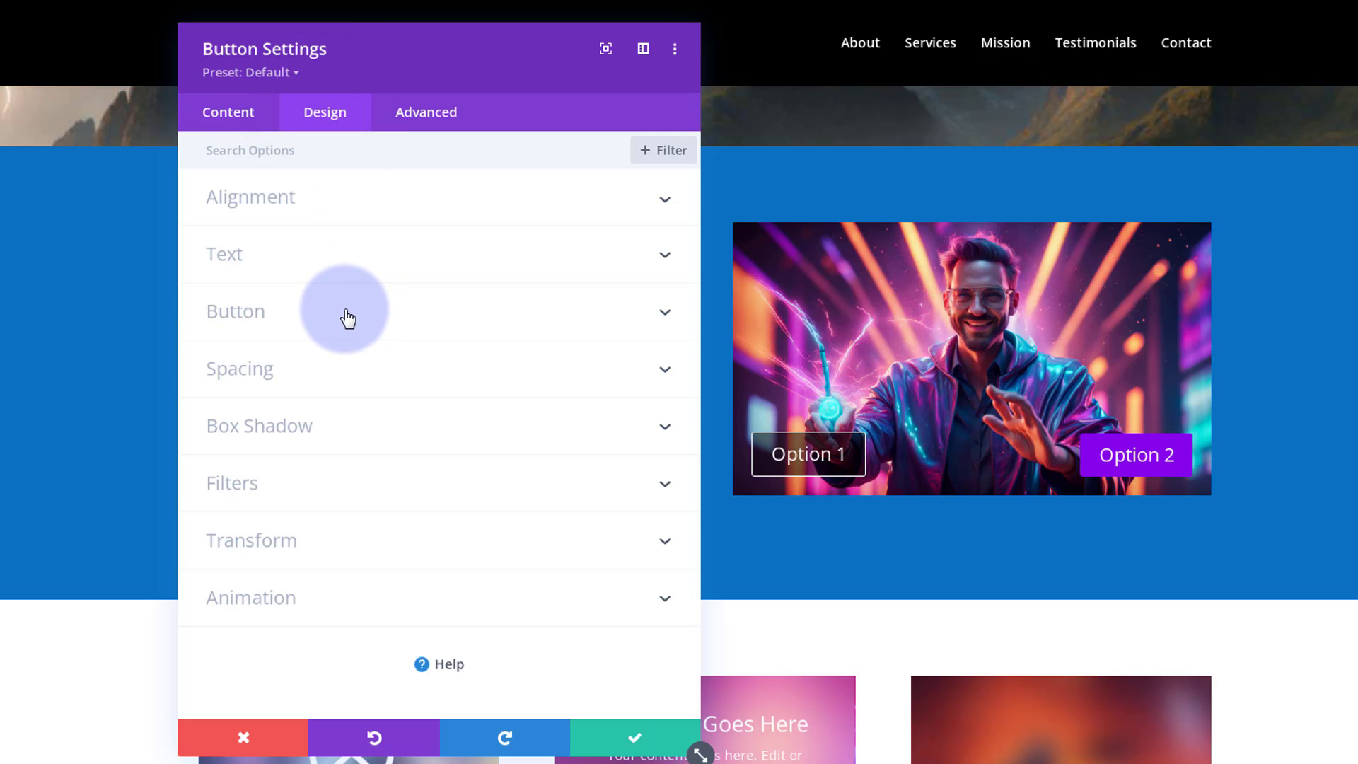
right_click(380, 311)
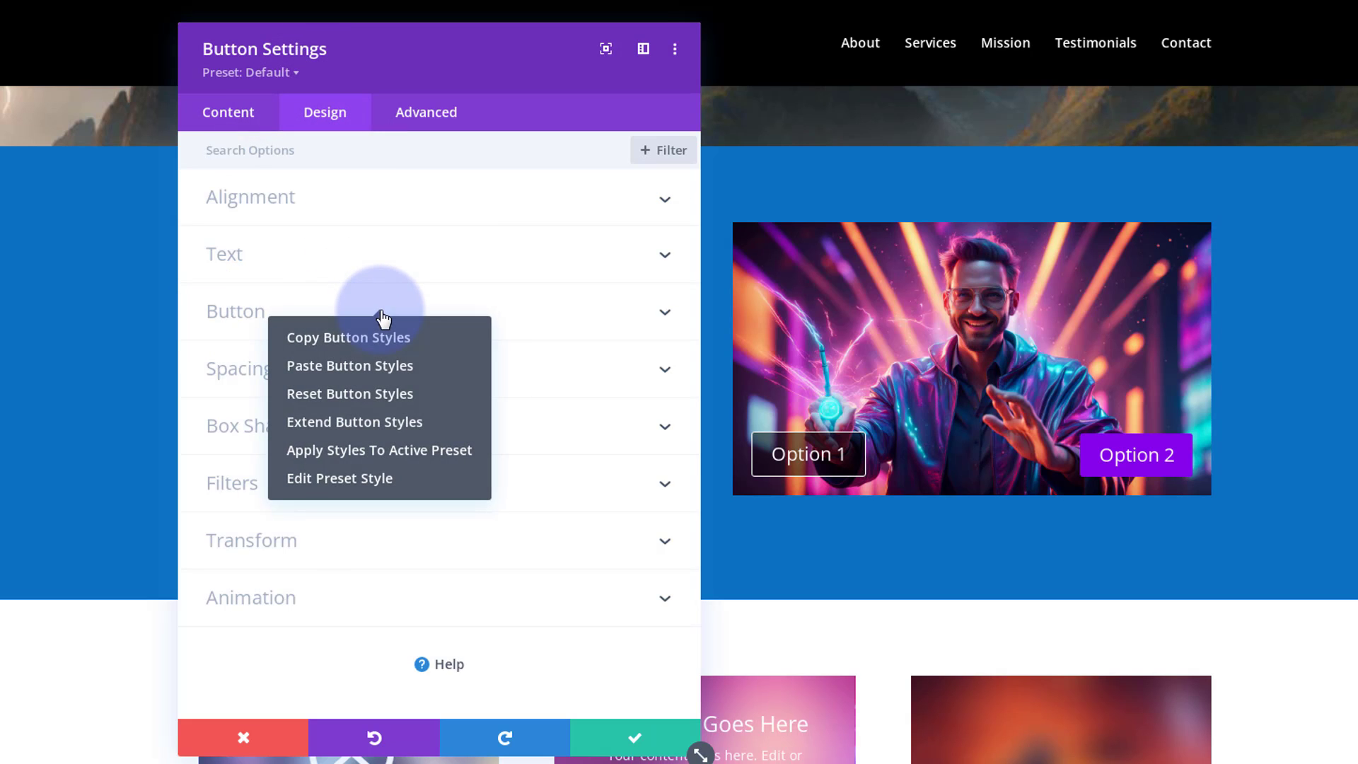
click(333, 340)
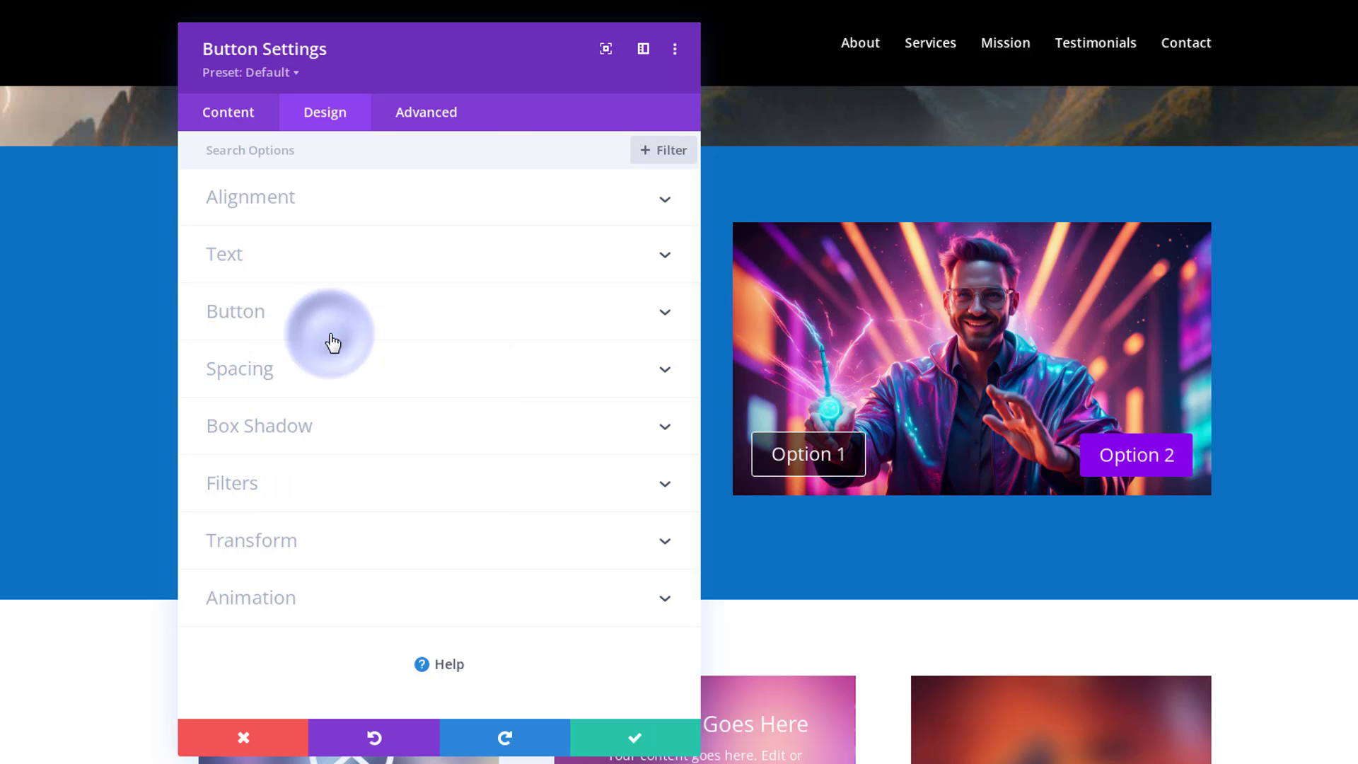
click(633, 747)
mouse_move(1136, 455)
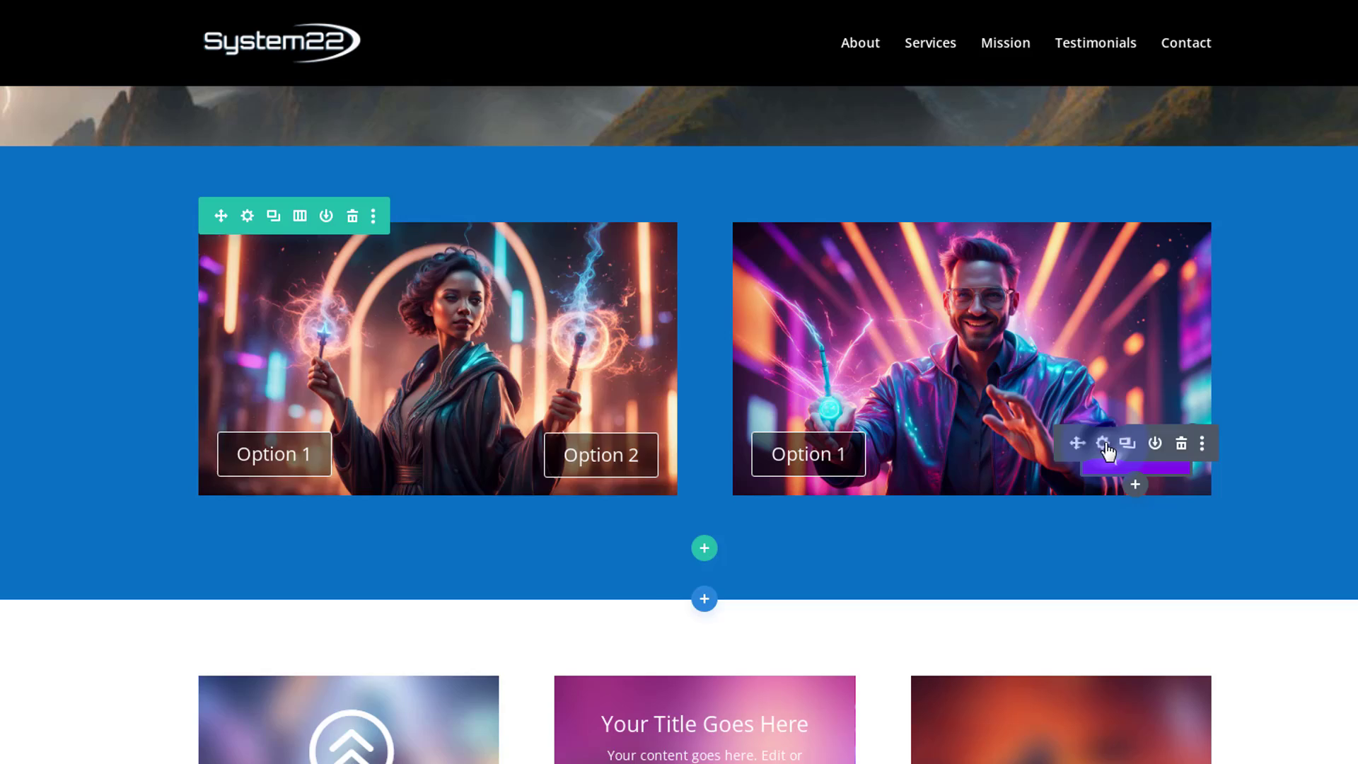
Paste the copied button styles onto Option 2 and save its settings.
click(1104, 444)
click(325, 112)
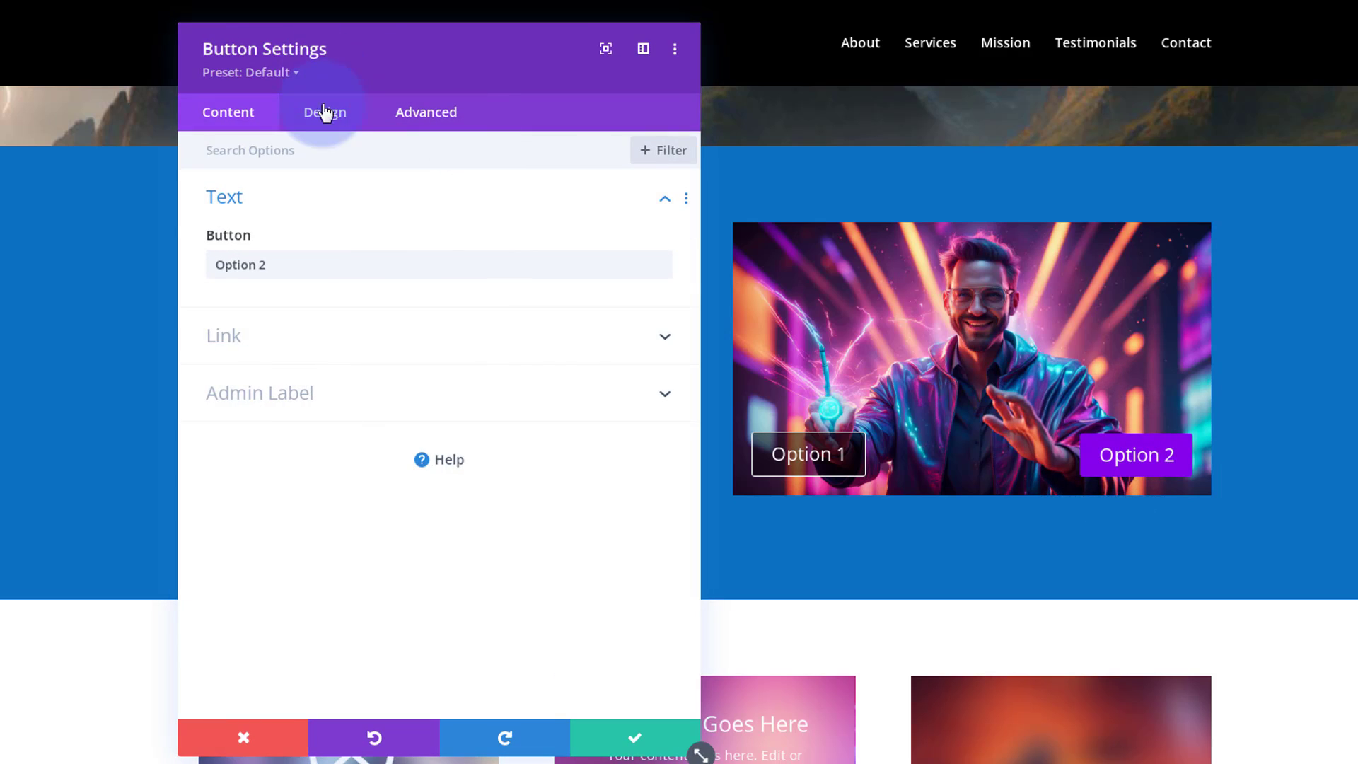
right_click(382, 311)
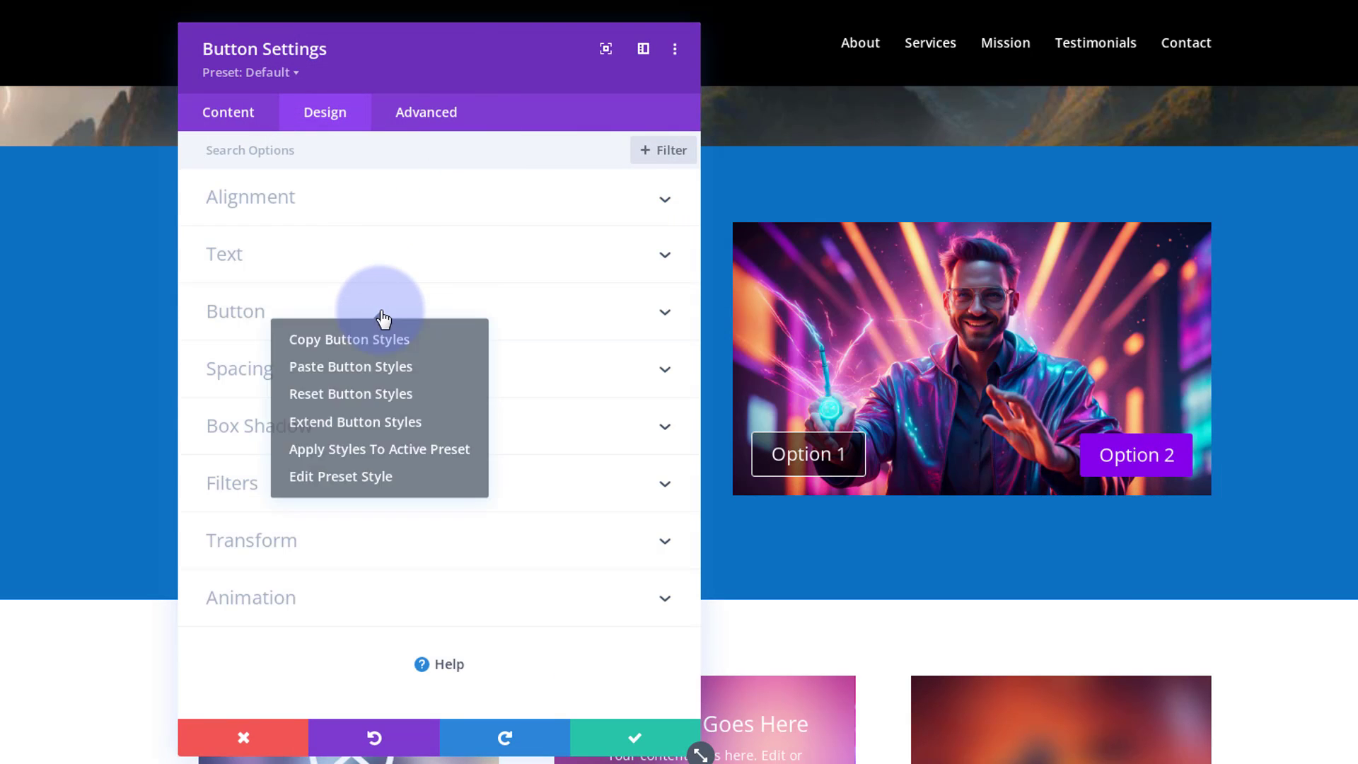
click(373, 367)
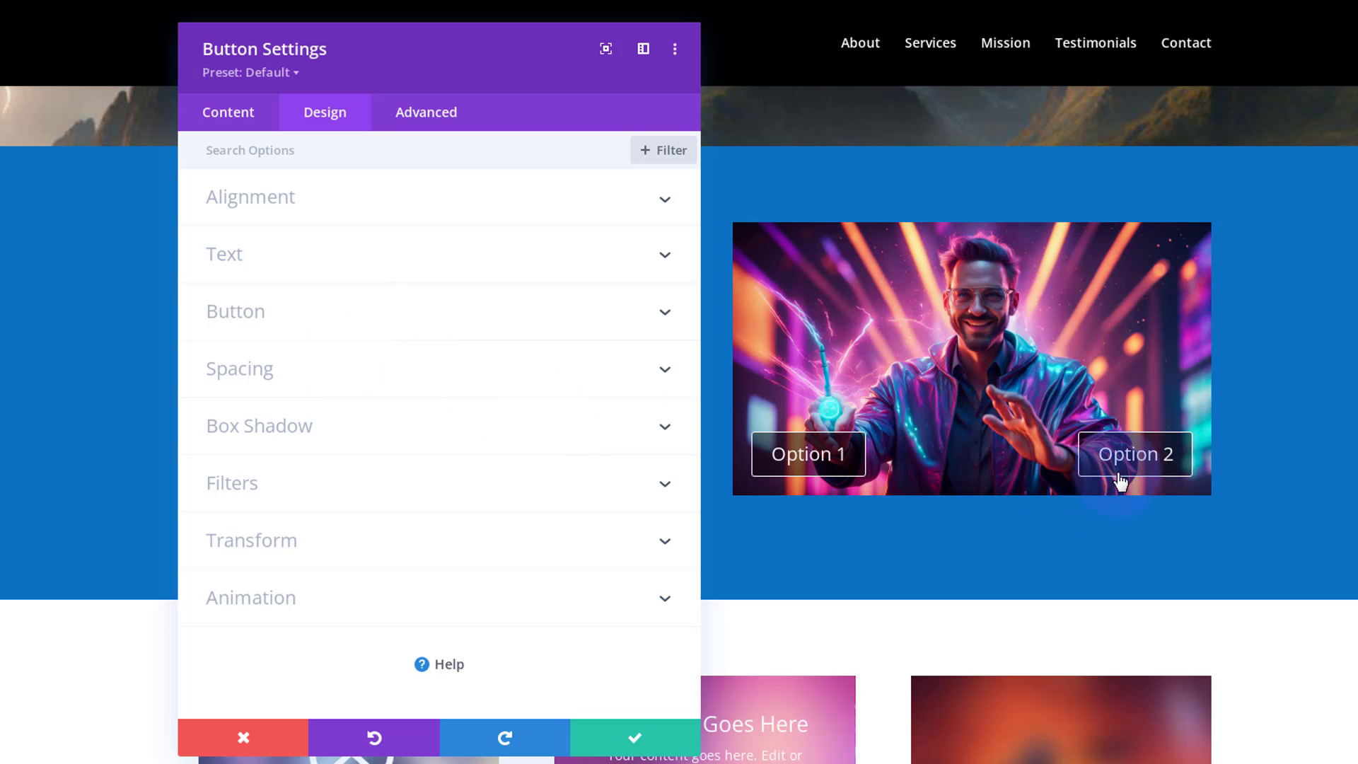
click(543, 461)
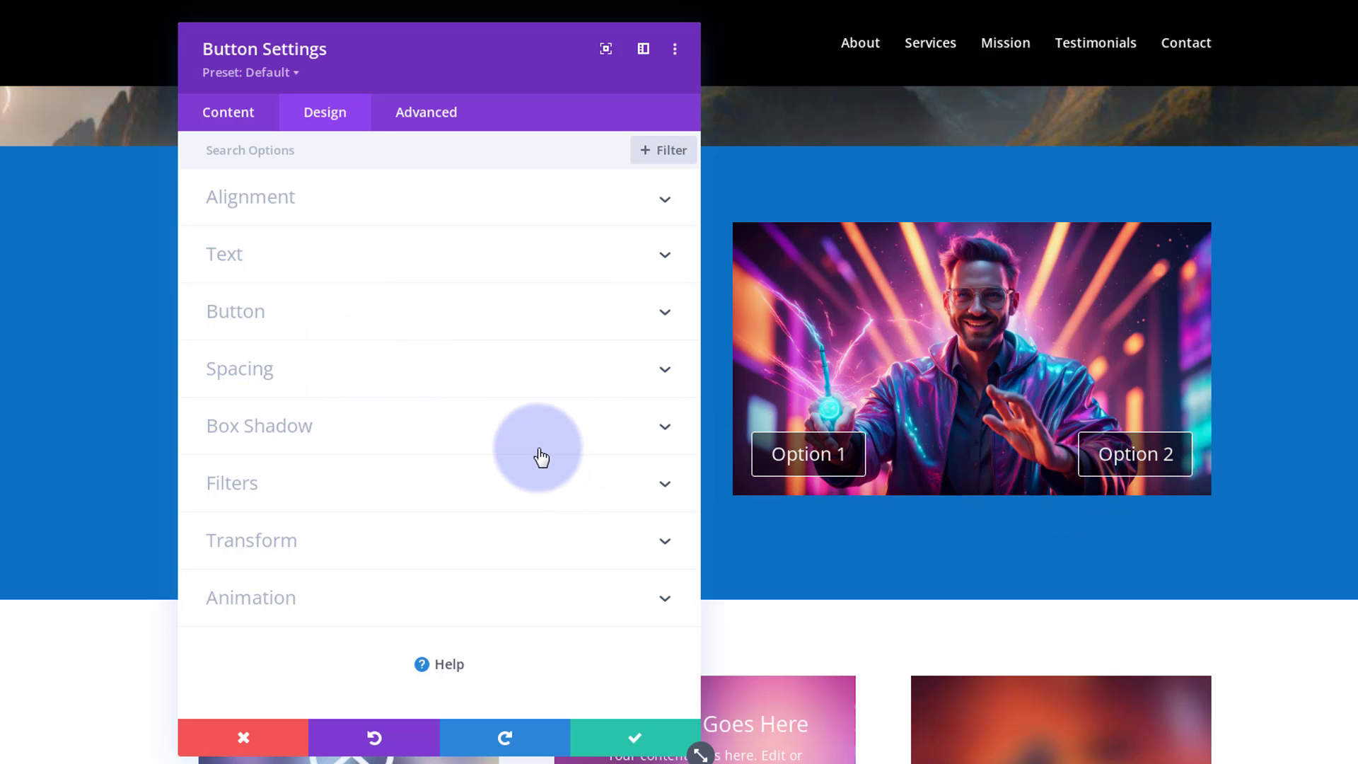
click(646, 740)
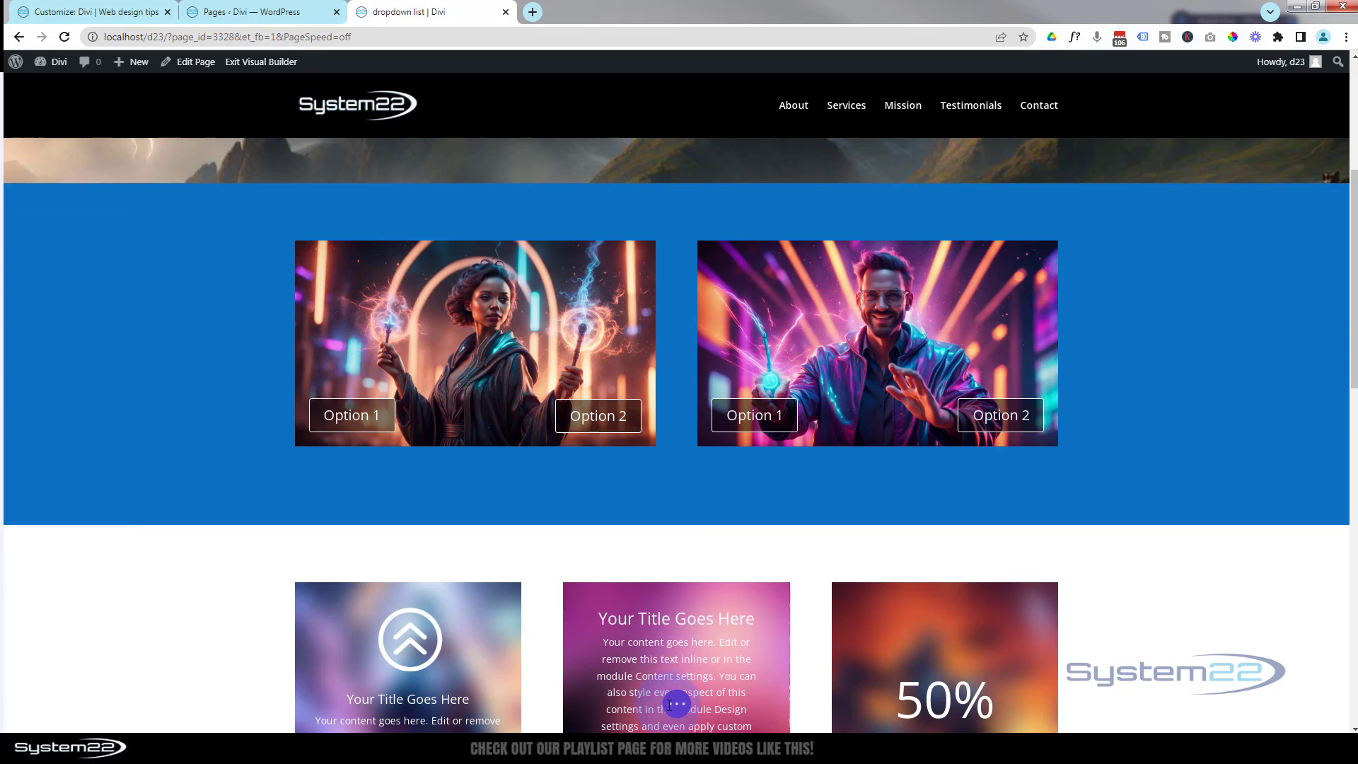
click(677, 707)
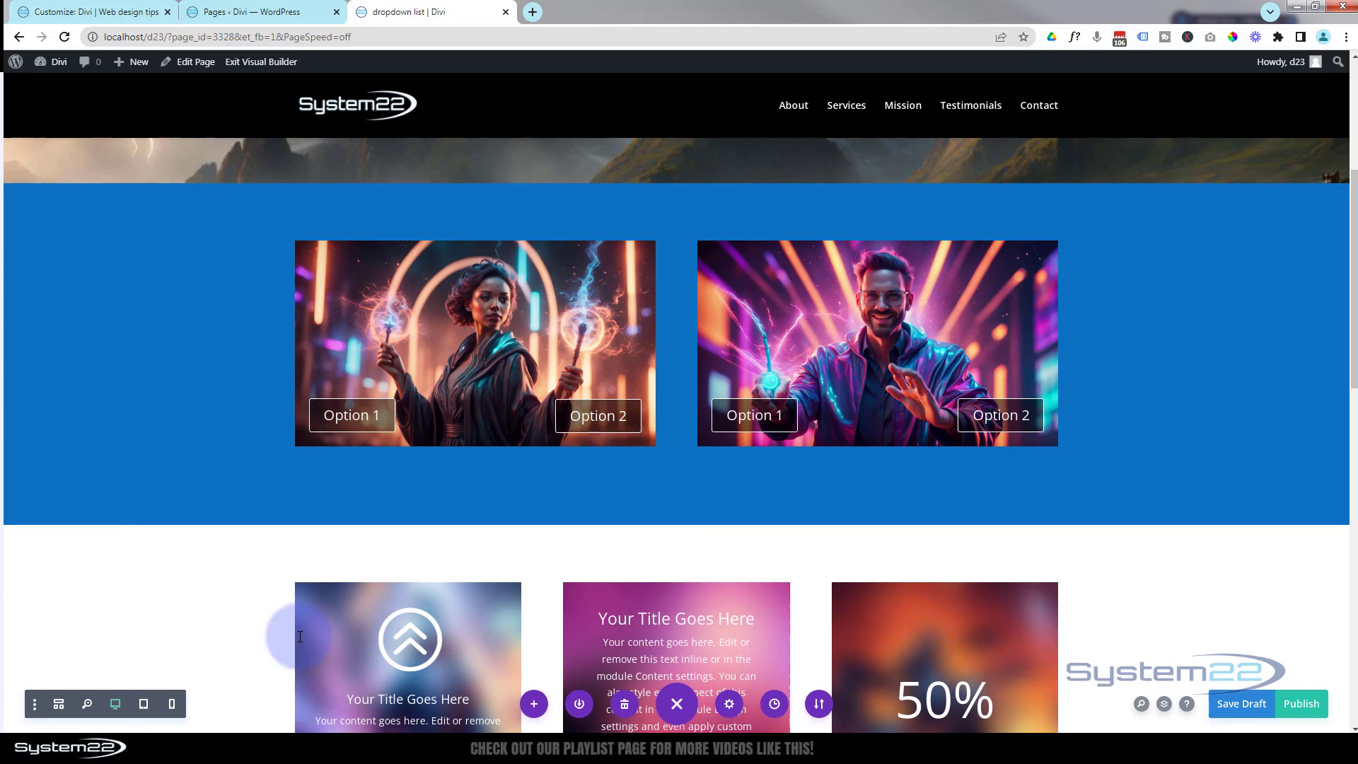
click(144, 704)
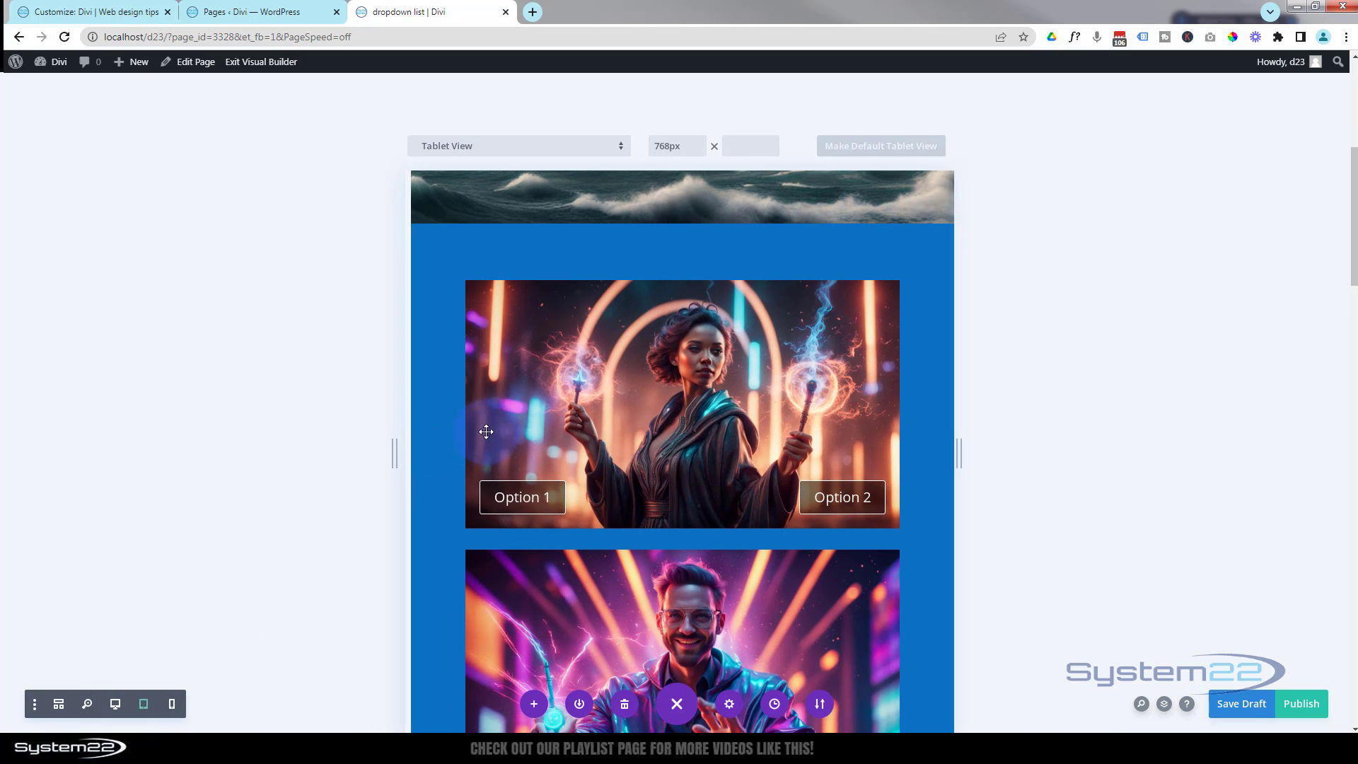
scroll(486, 431, down, 2)
scroll(481, 428, down, 2)
scroll(471, 423, down, 1)
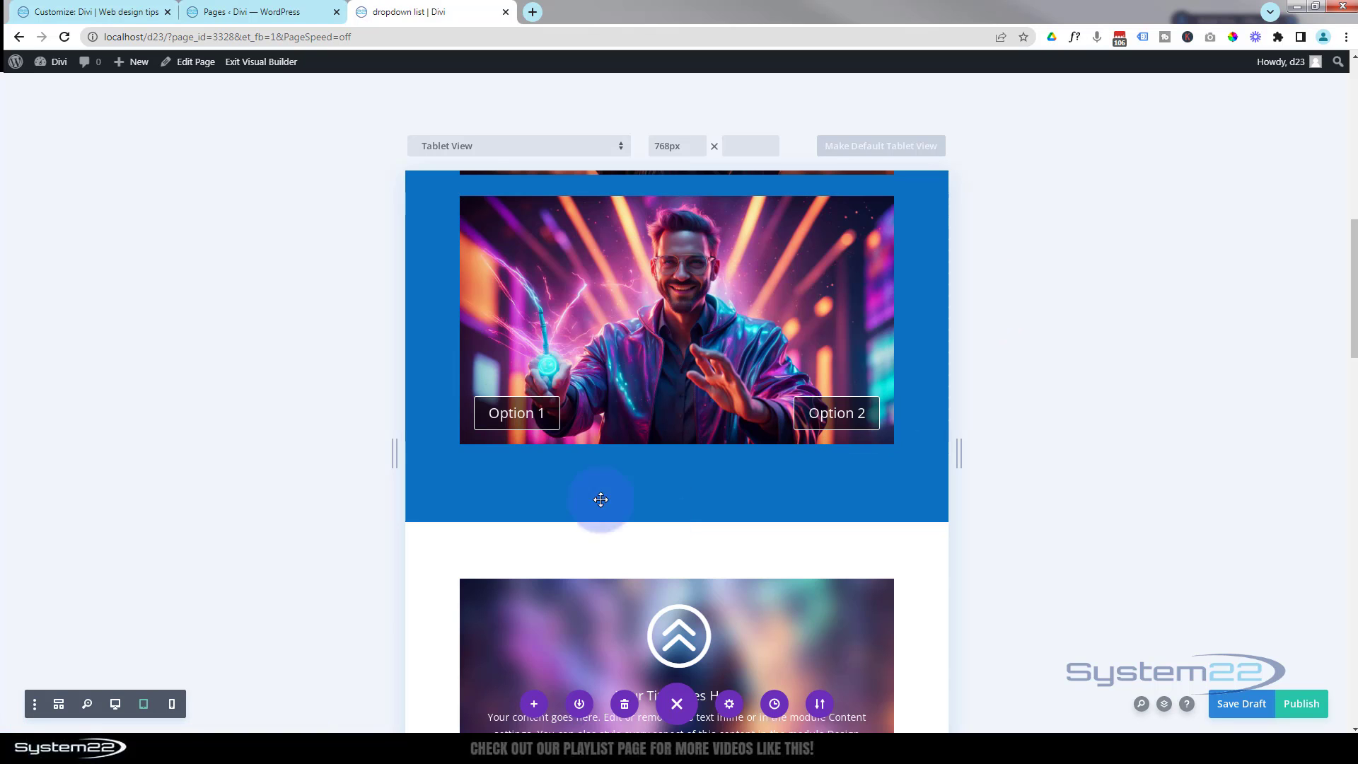
click(173, 708)
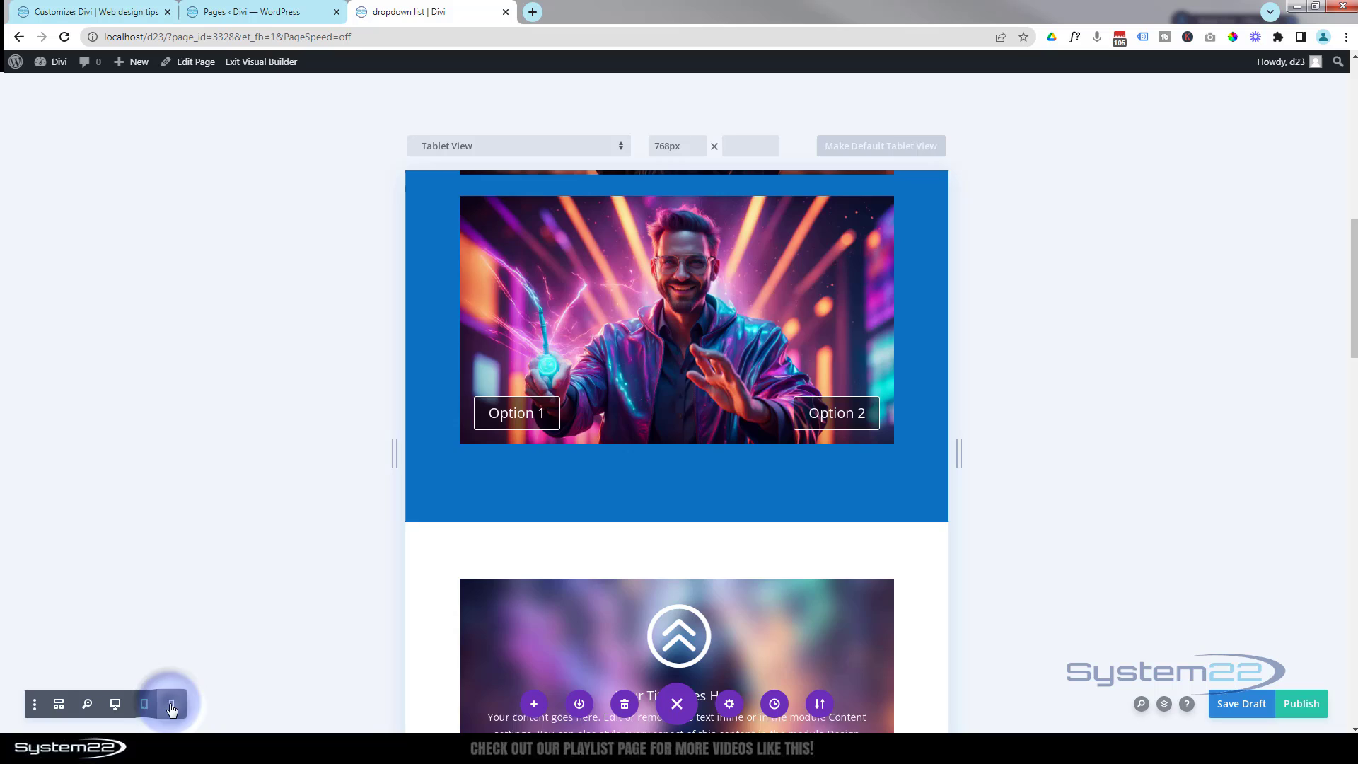
click(171, 705)
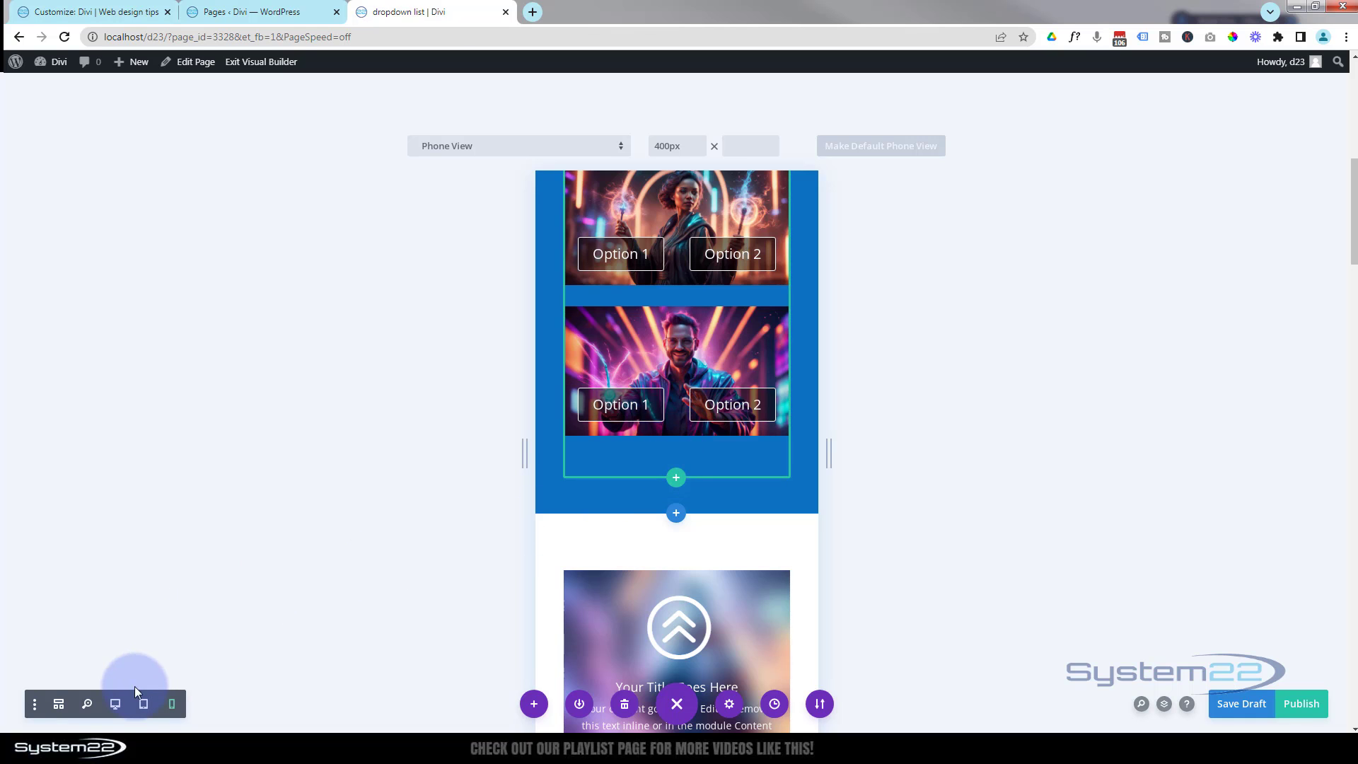
click(117, 705)
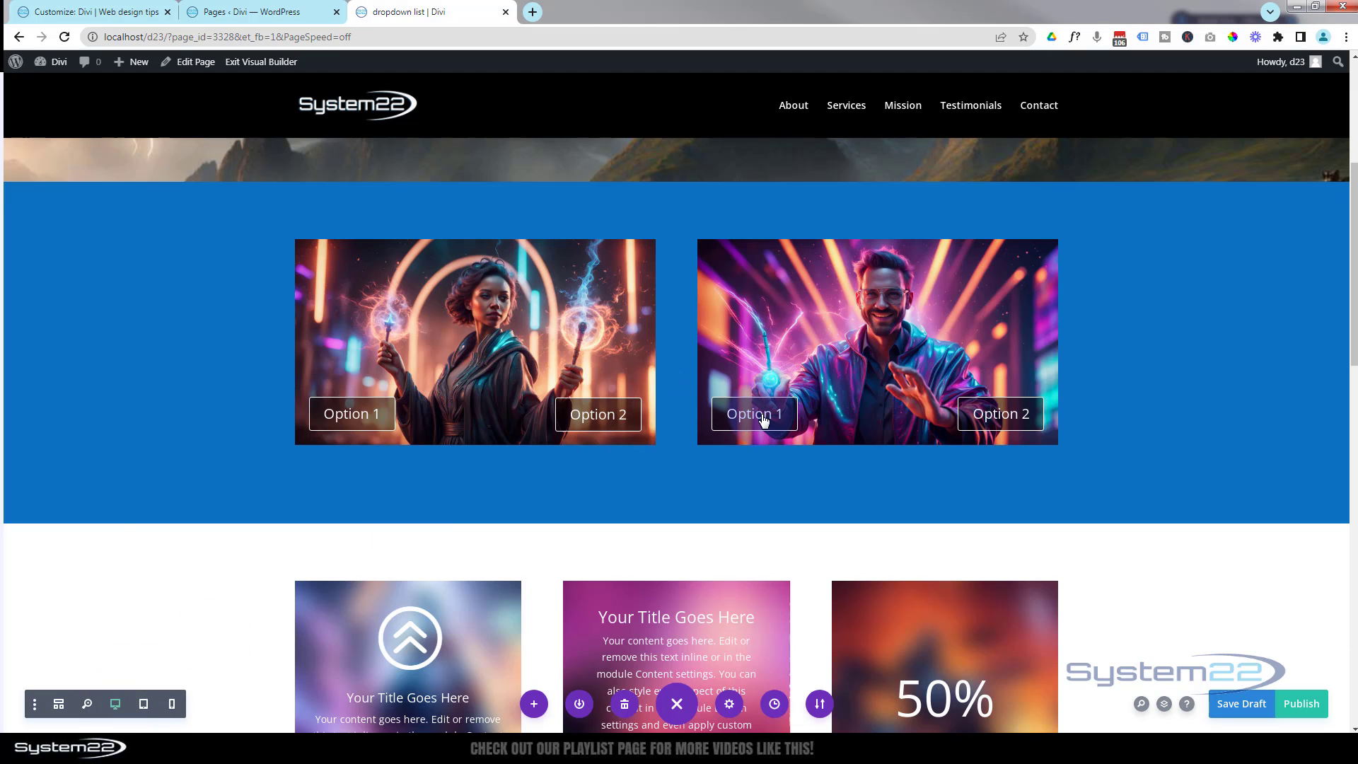
mouse_move(755, 416)
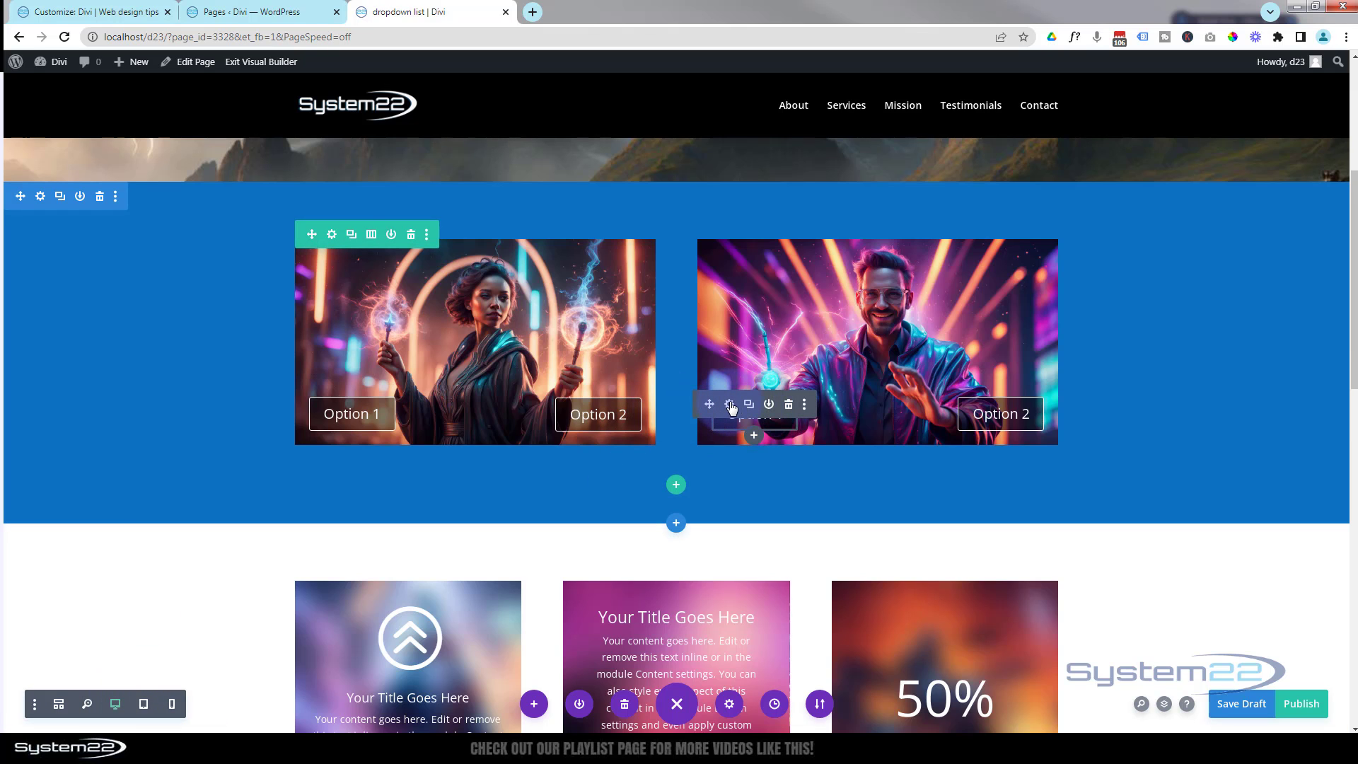
Set the second image's Option 1 button position to Default on phone only.
click(729, 405)
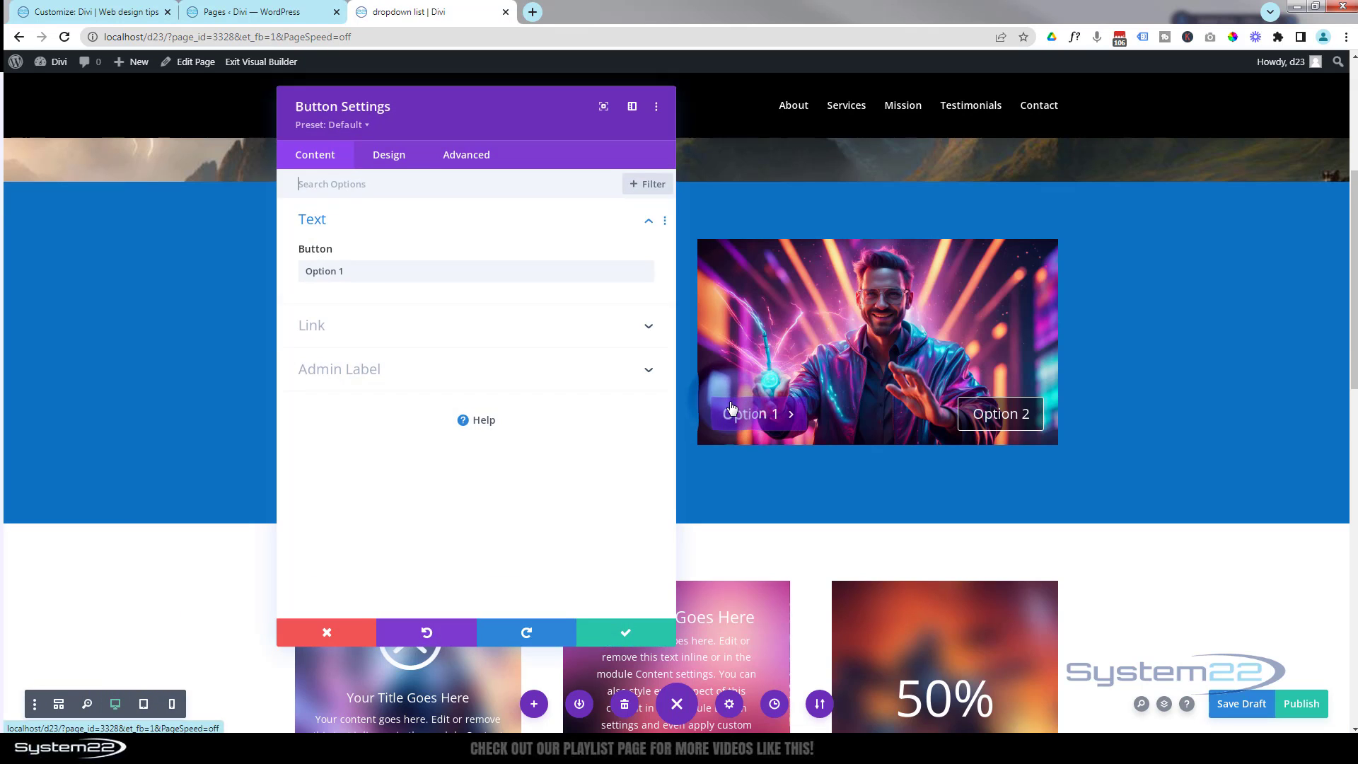
click(472, 158)
click(526, 480)
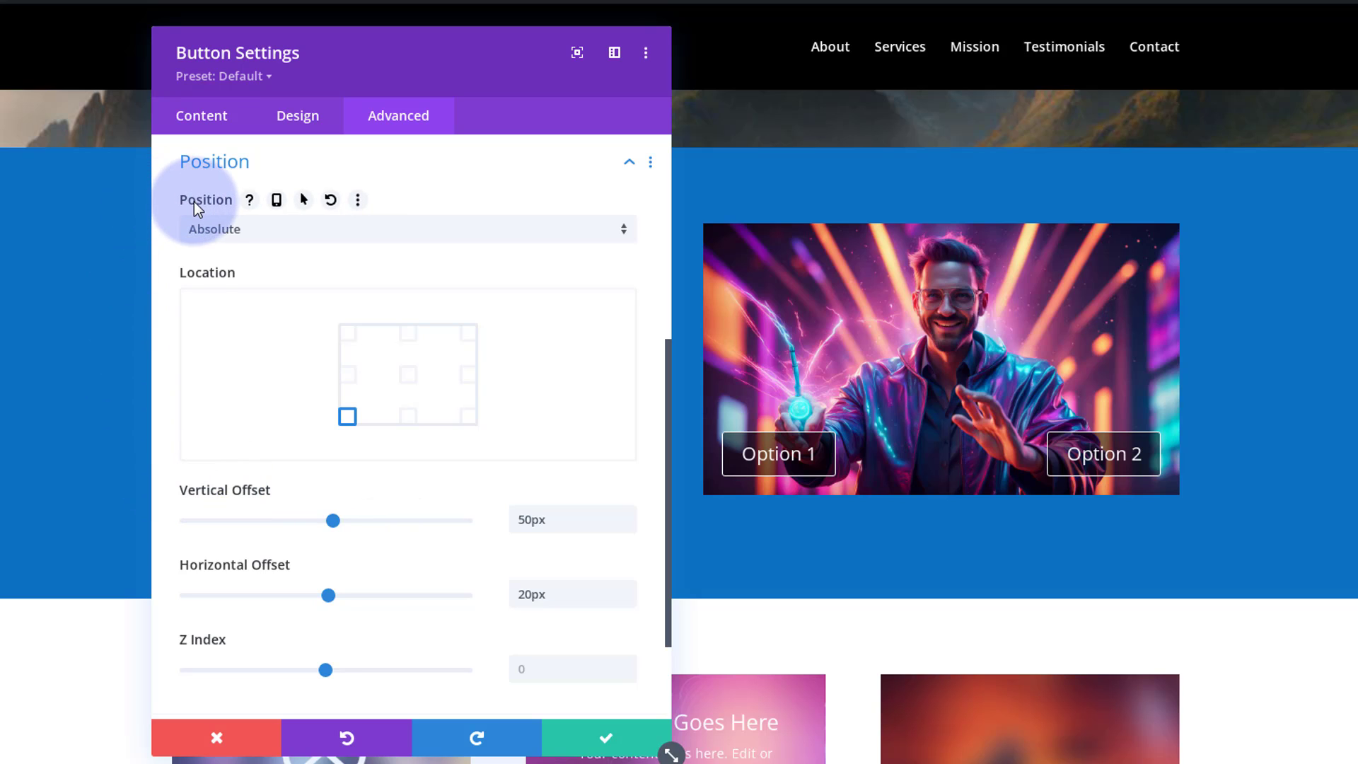
click(276, 201)
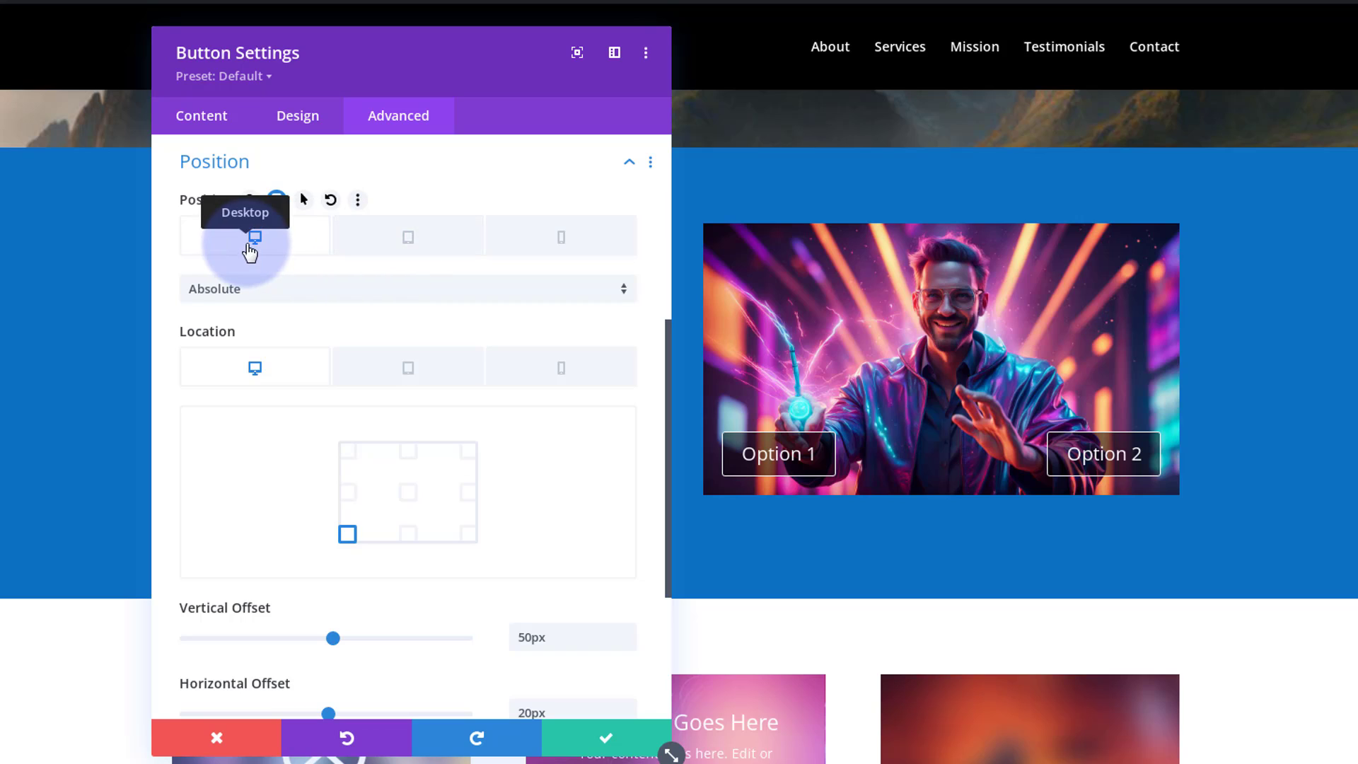
click(589, 245)
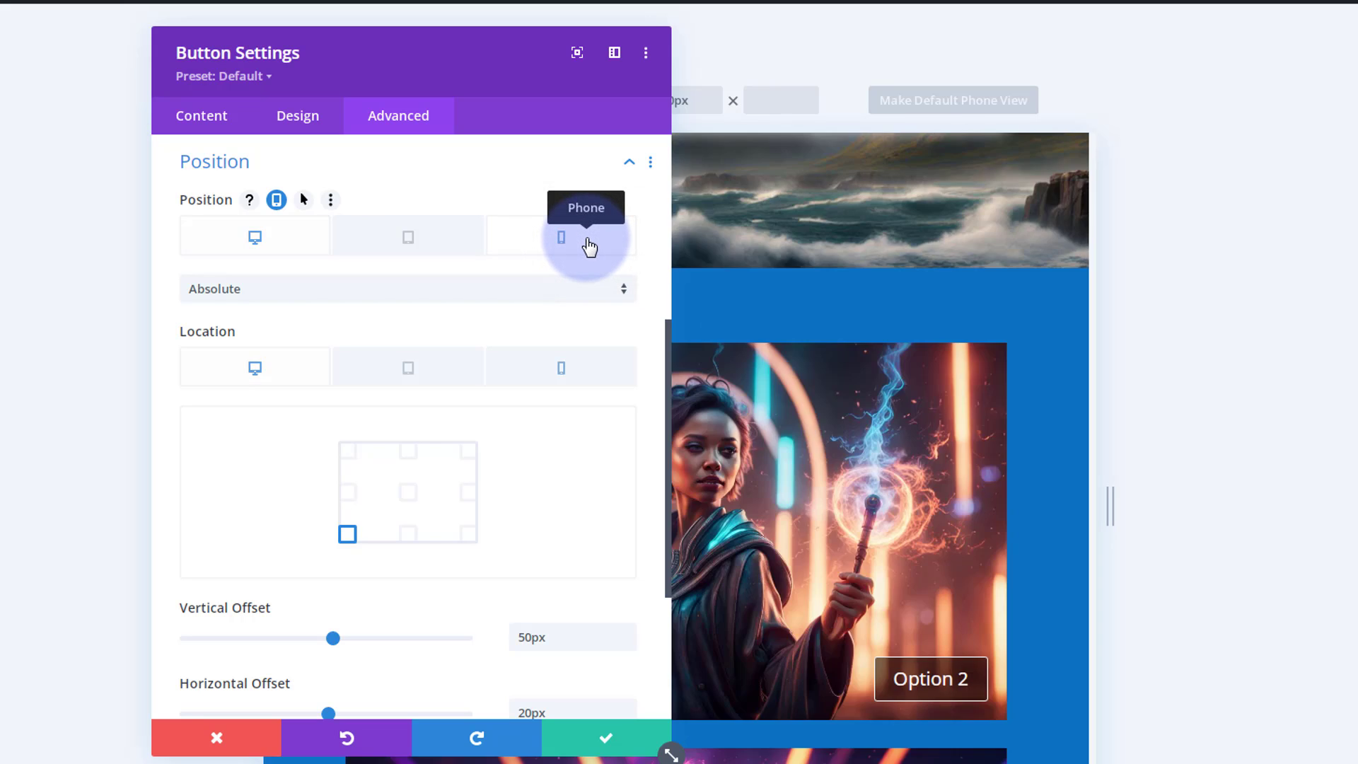
drag(540, 104, 318, 122)
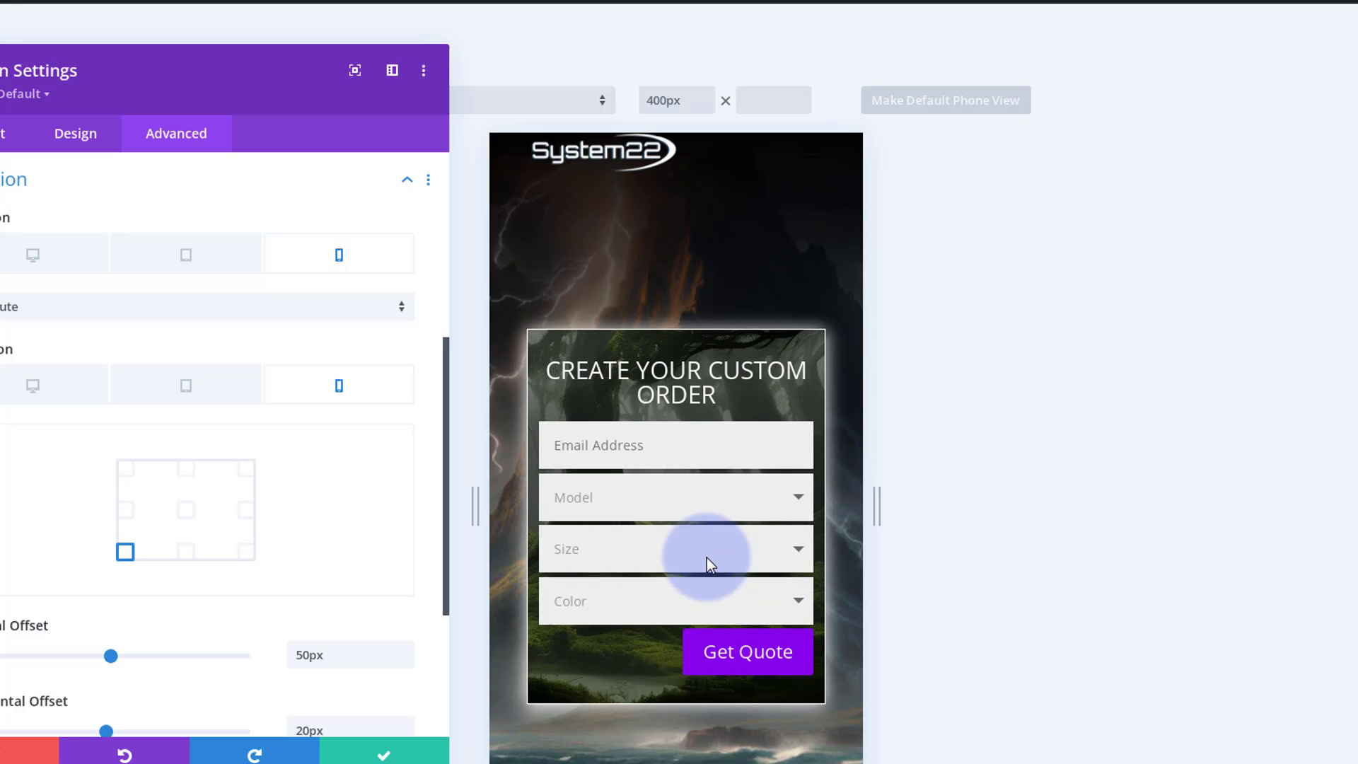
scroll(710, 566, down, 9)
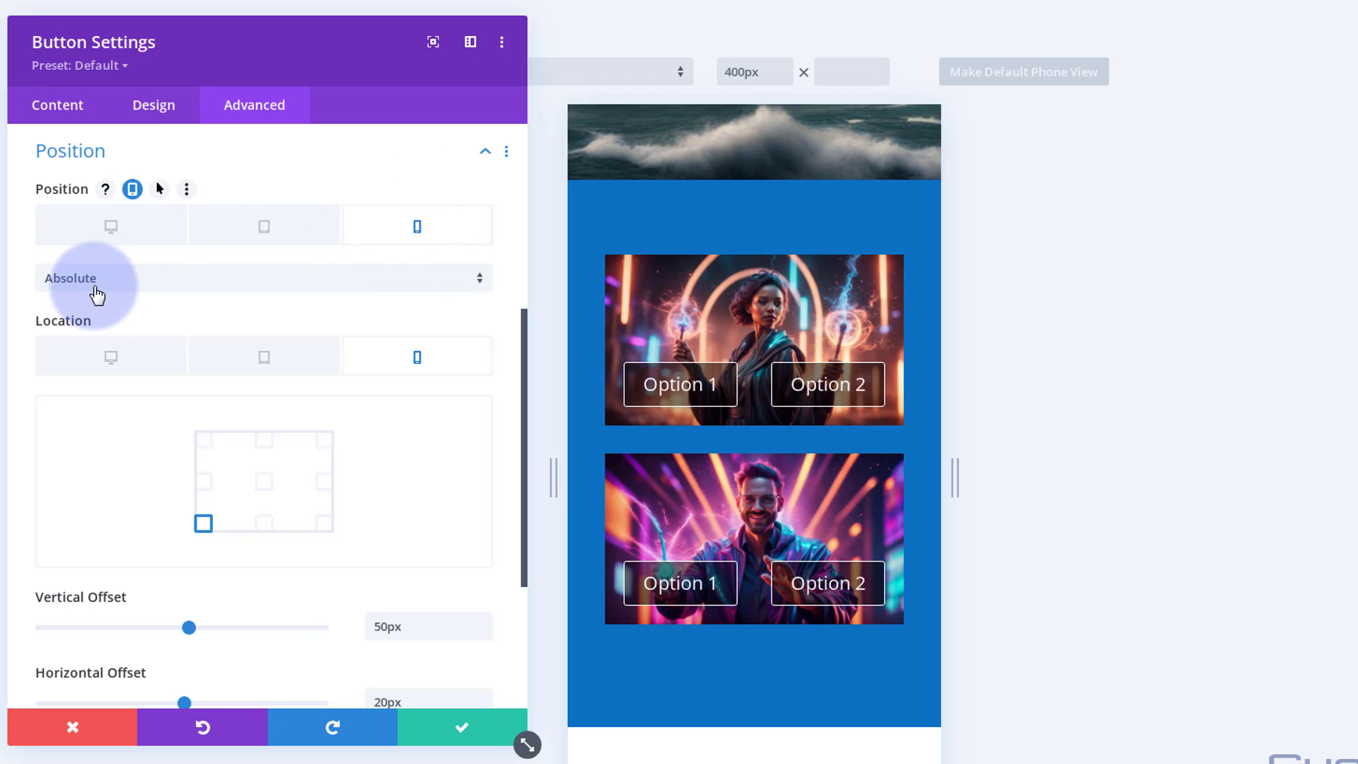
click(173, 281)
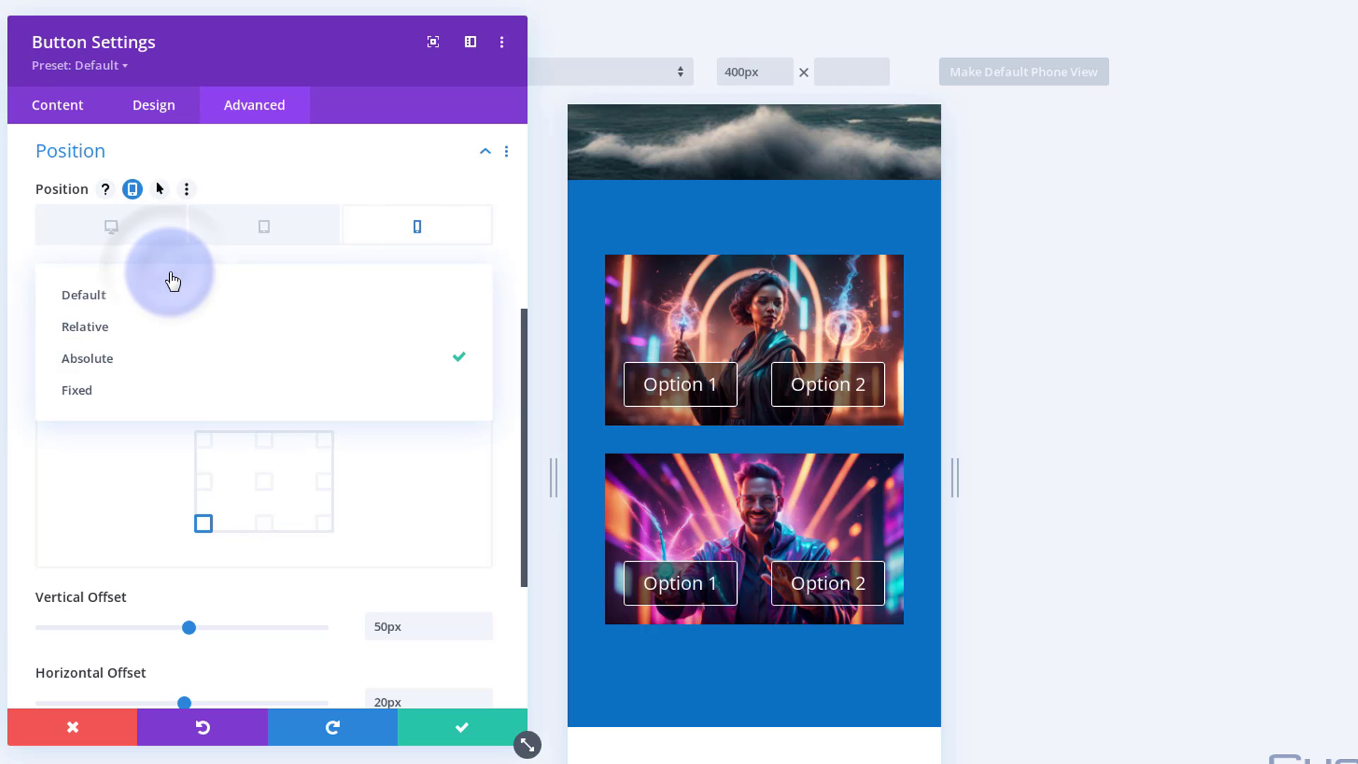
click(135, 303)
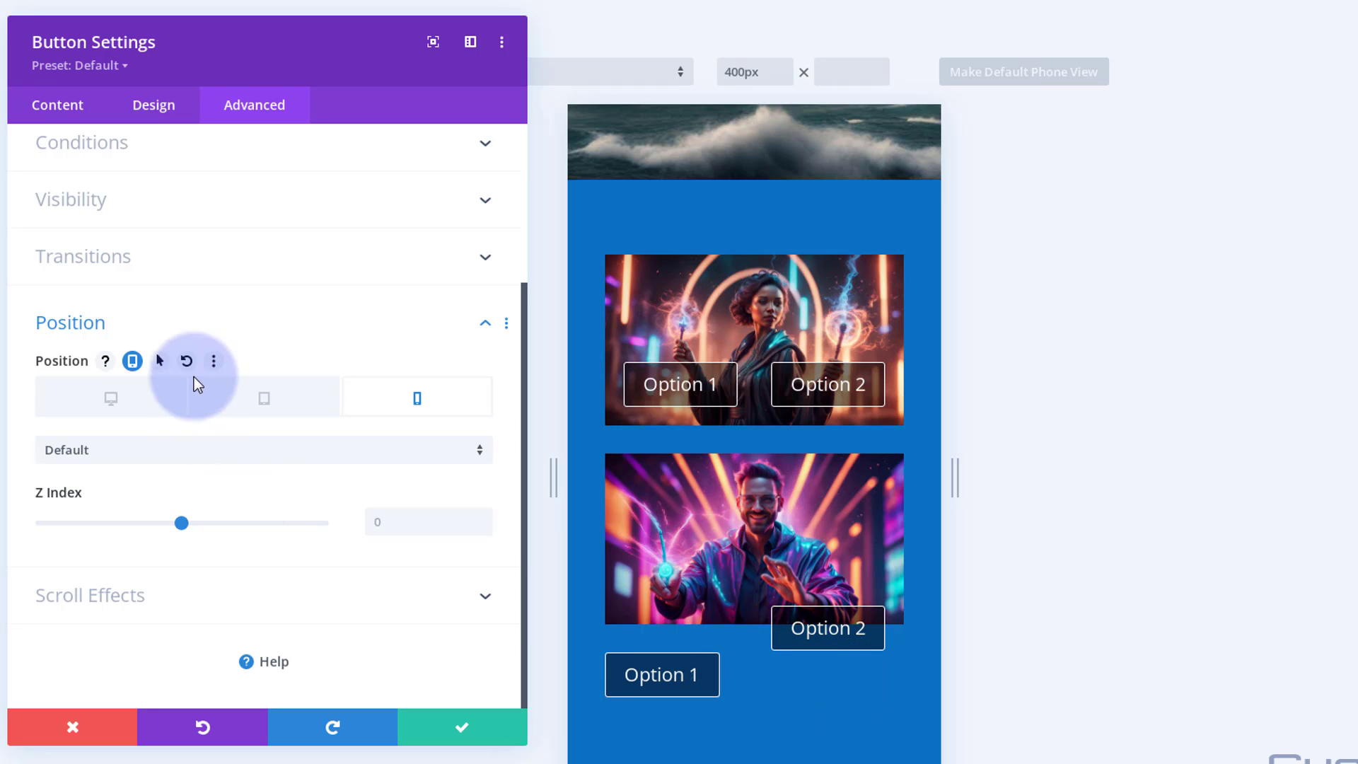
Center-align the Option 1 button on phone and save it.
click(164, 110)
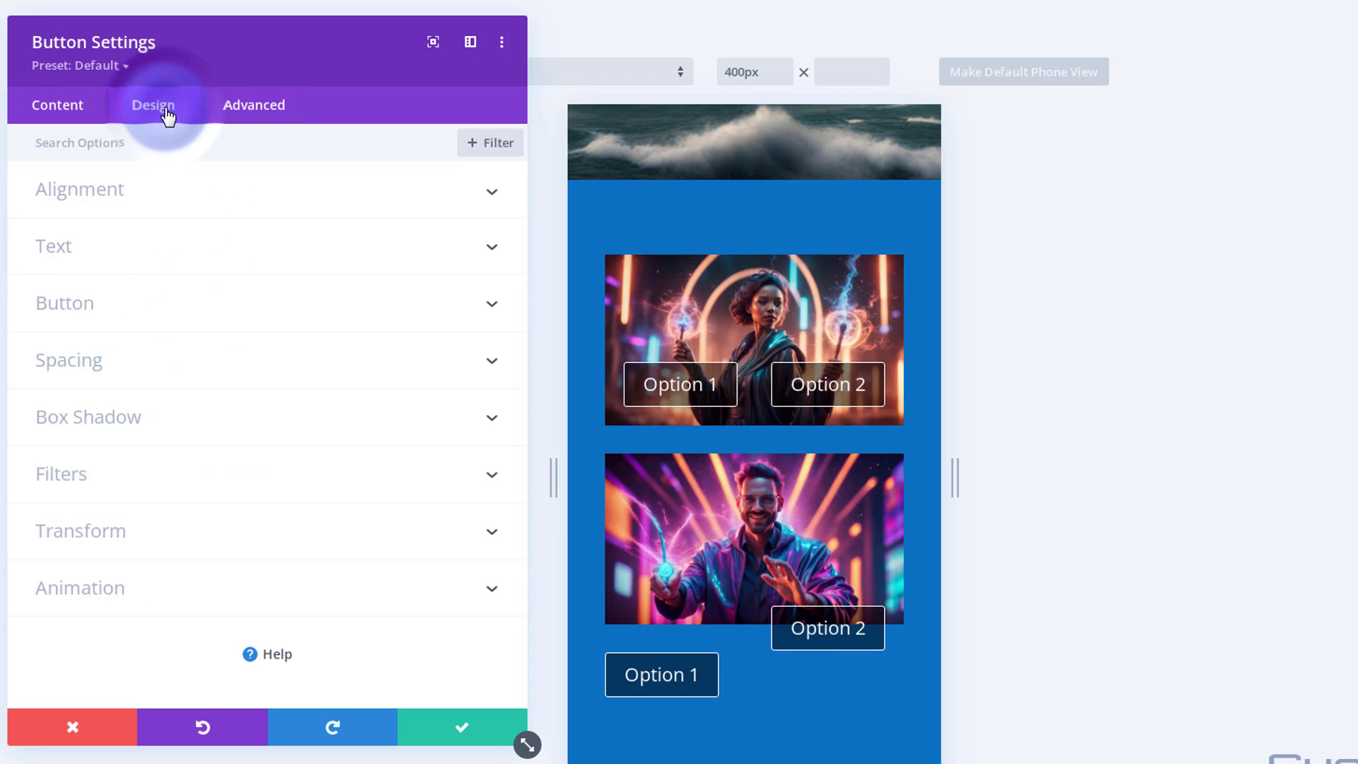
click(176, 193)
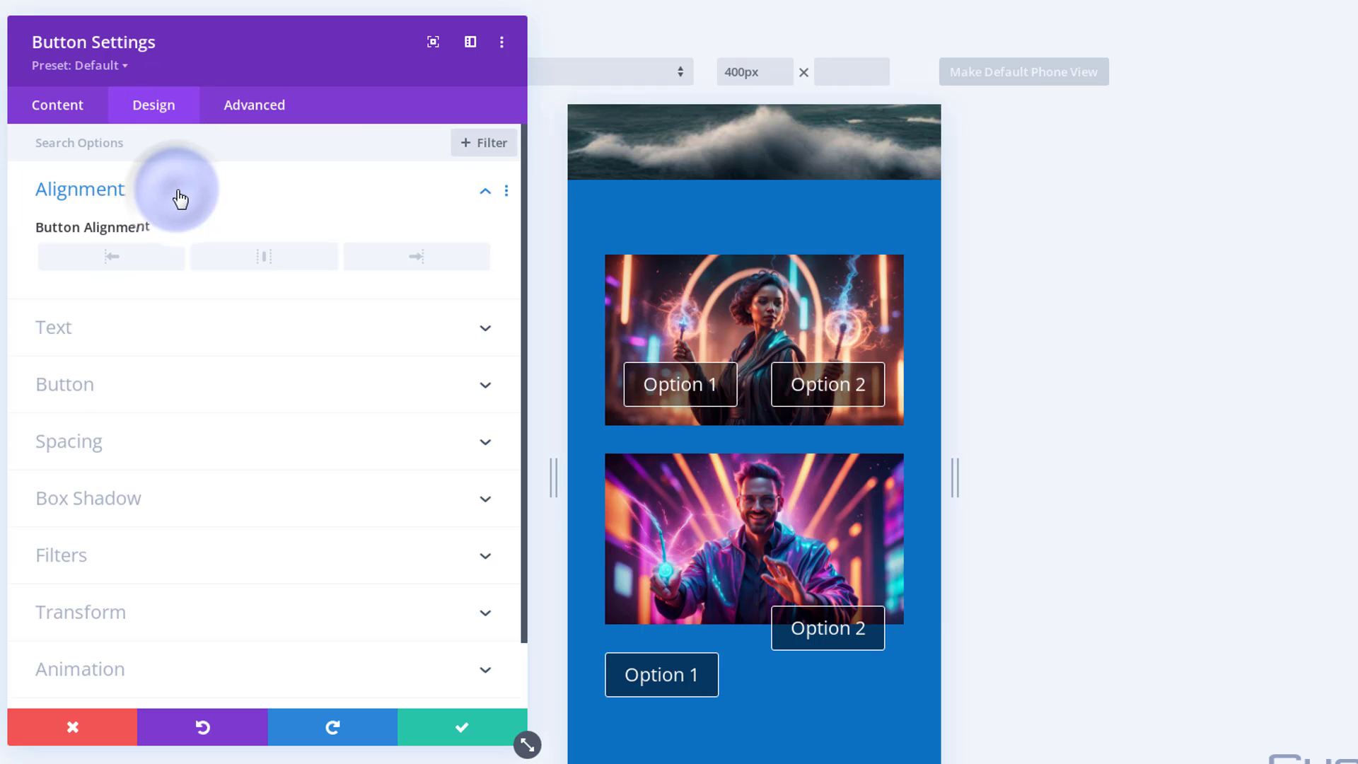
click(268, 263)
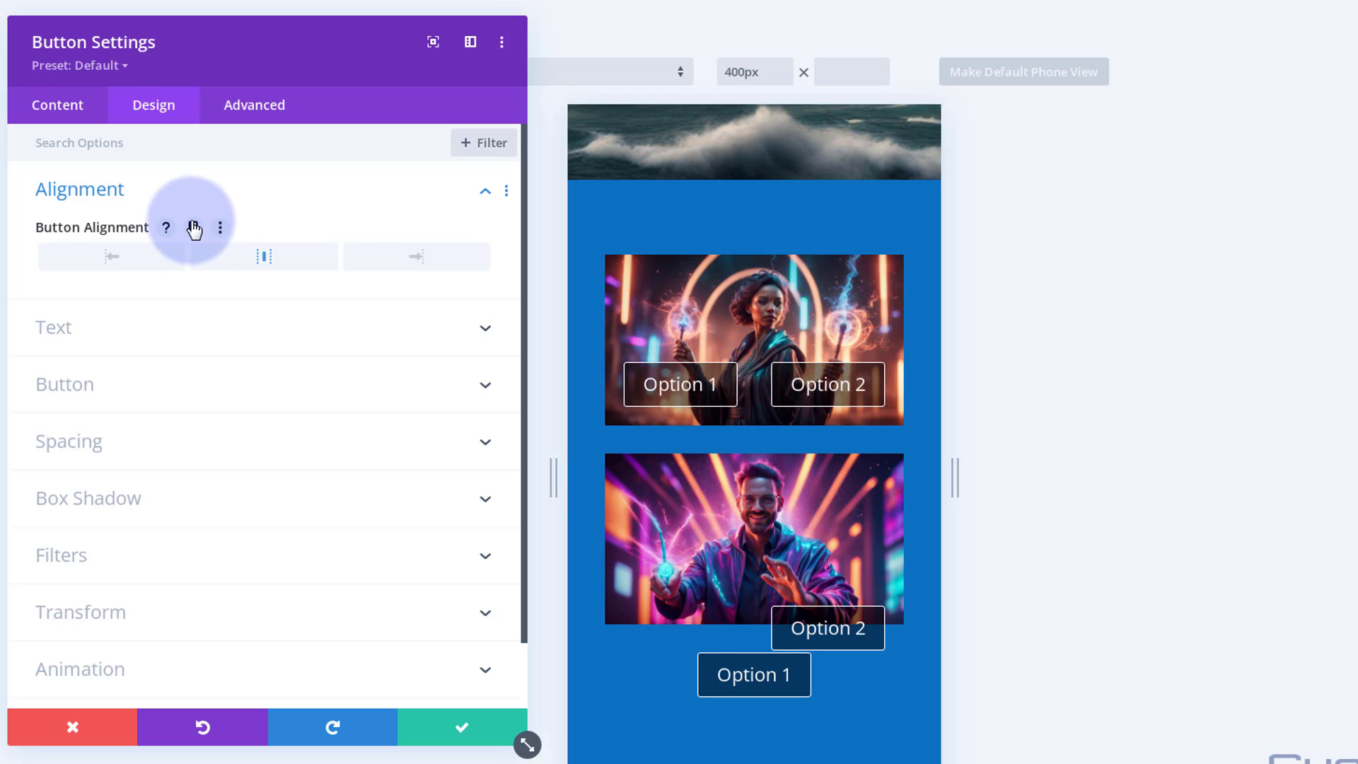
click(458, 728)
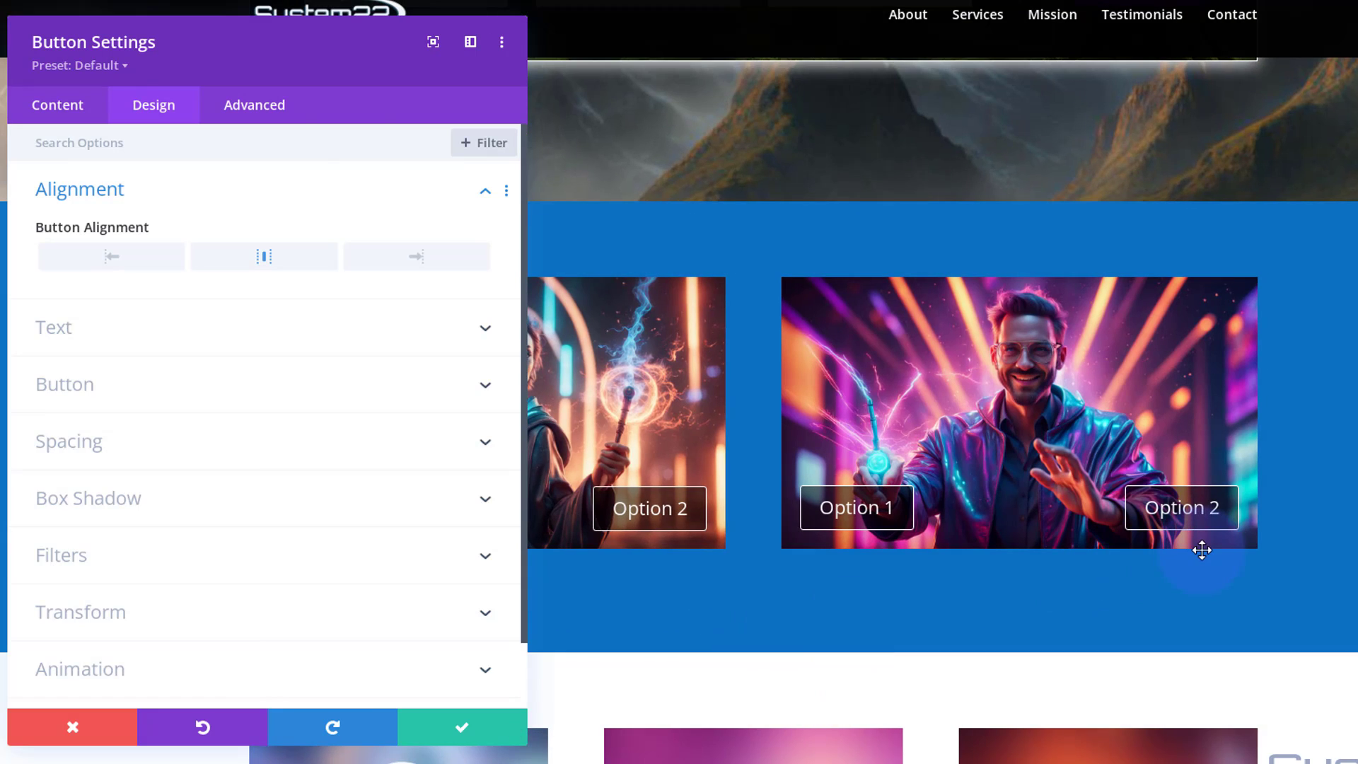
mouse_move(1182, 514)
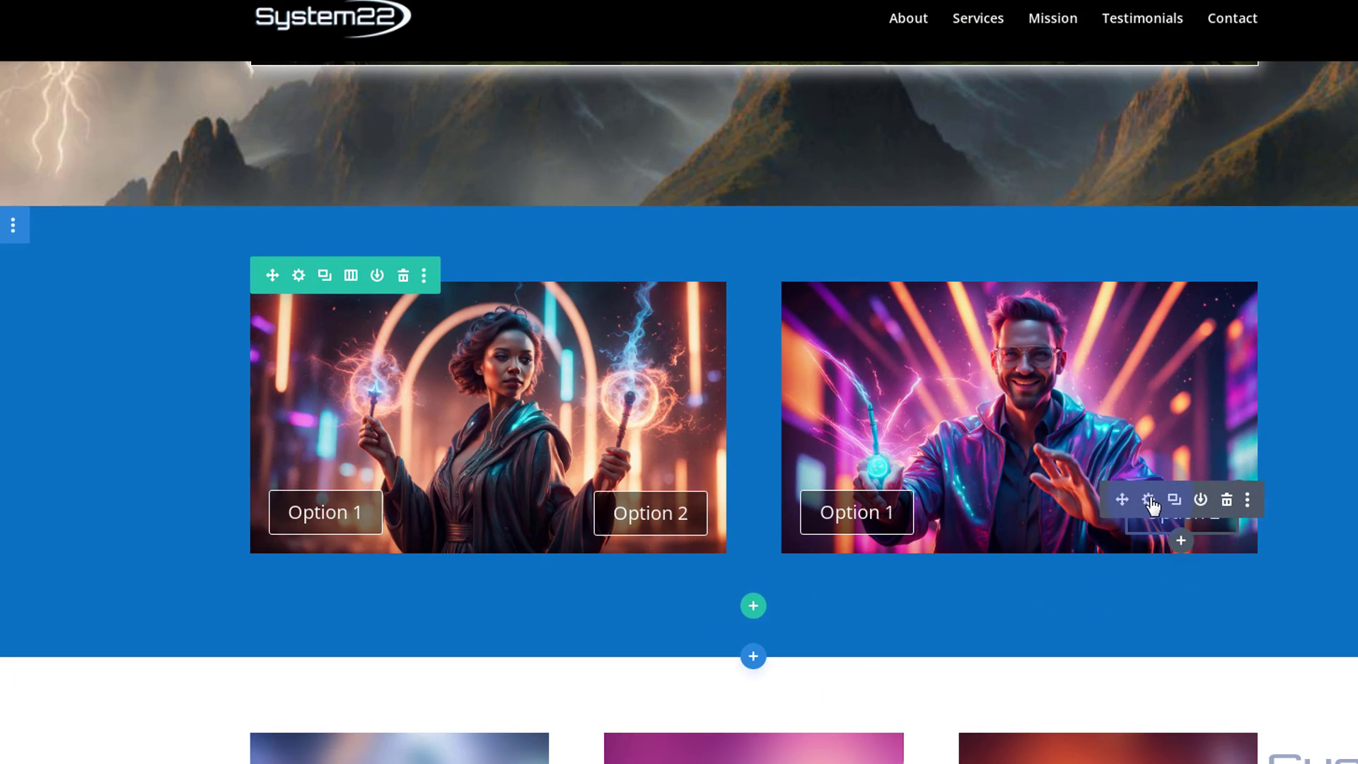
Set the man image's Option 2 button position to Default on phone only.
click(1150, 500)
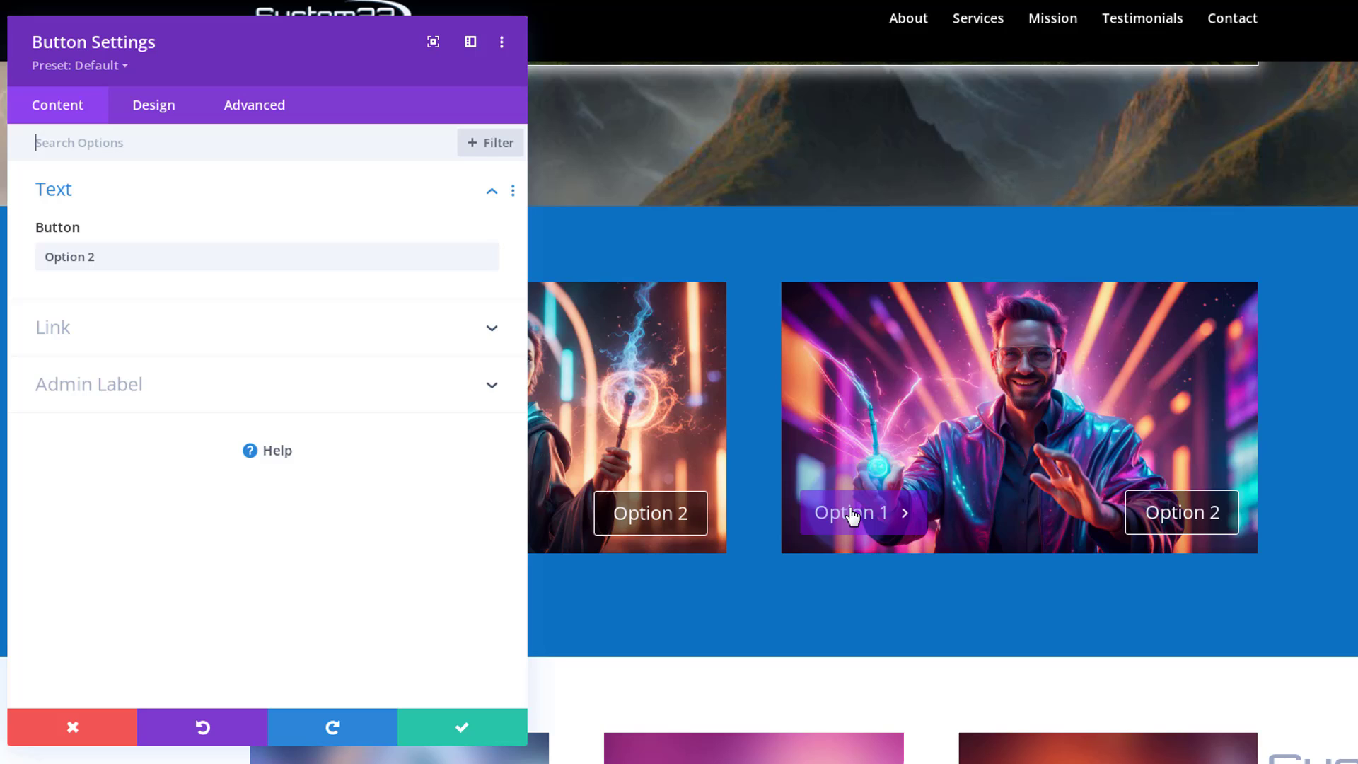
click(279, 334)
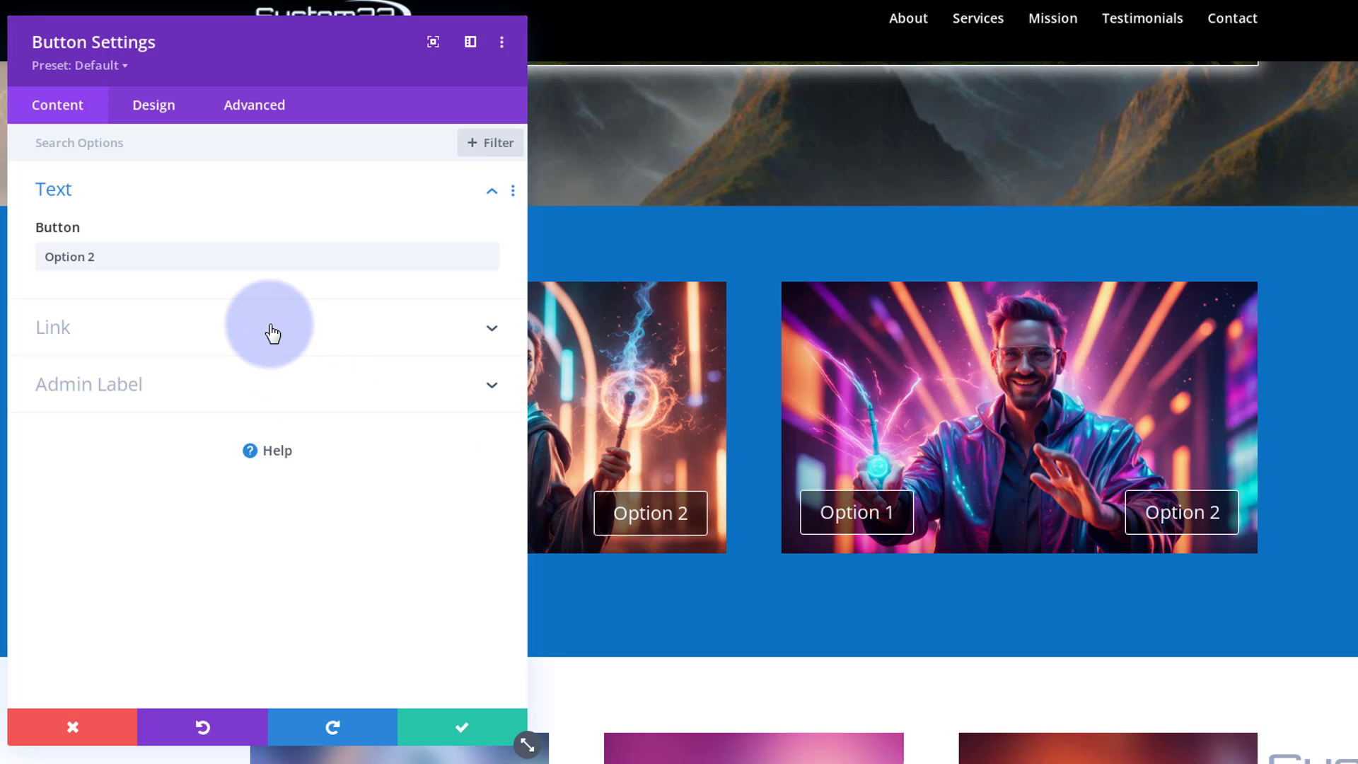
click(250, 113)
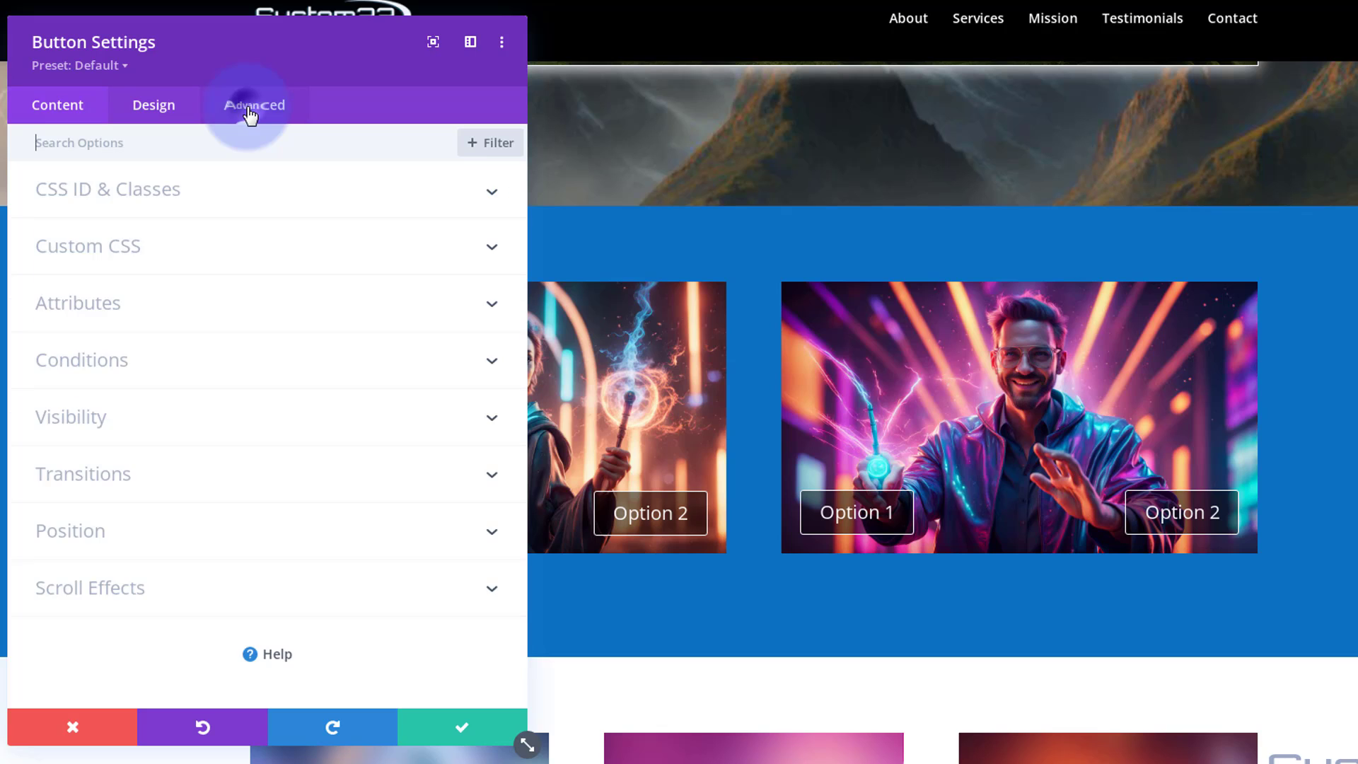
click(248, 534)
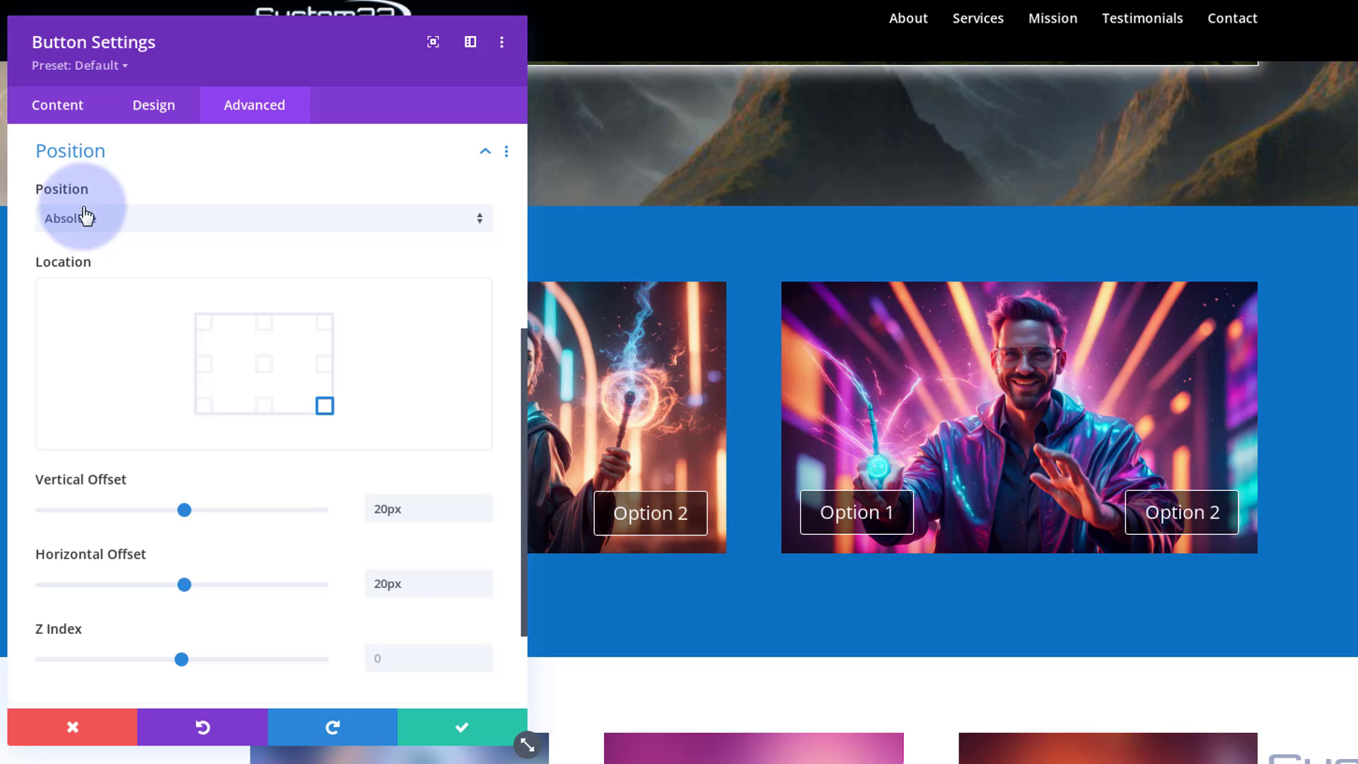
mouse_move(61, 189)
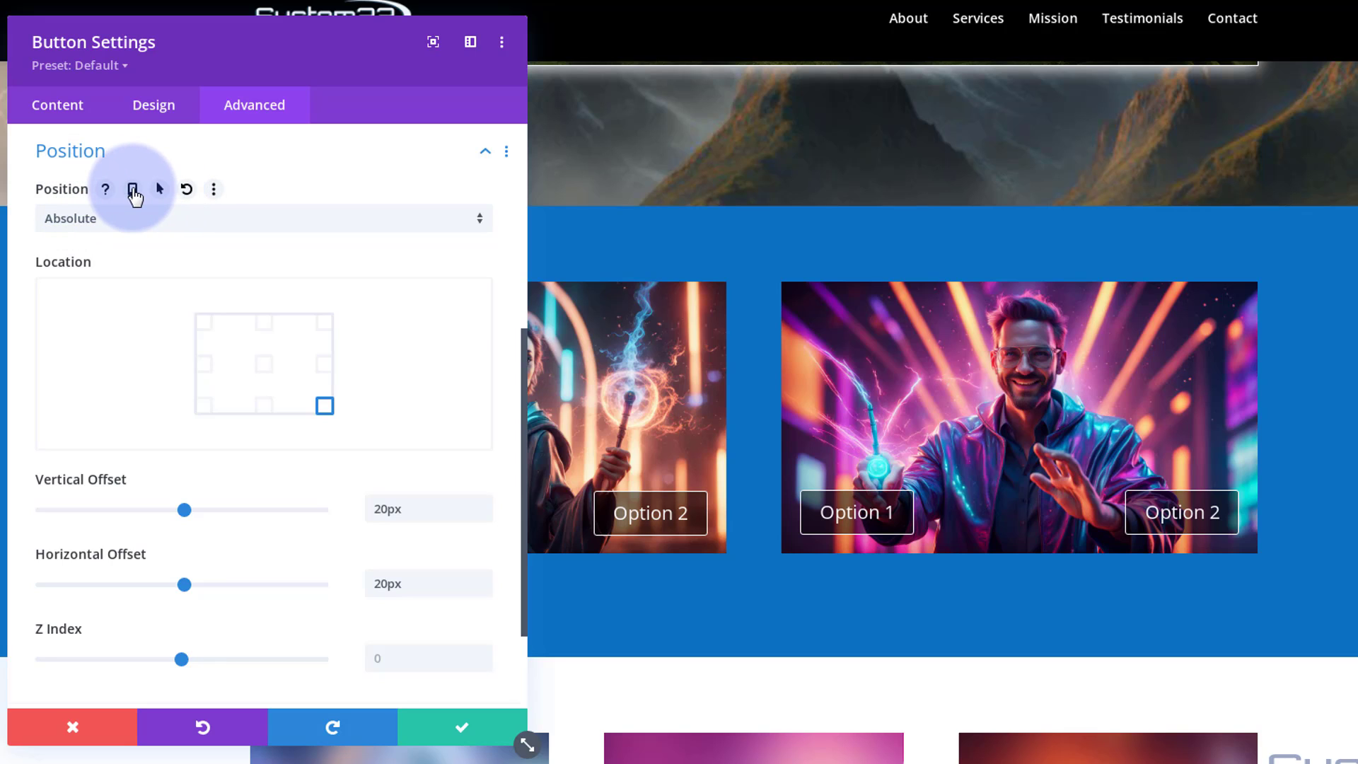
click(133, 191)
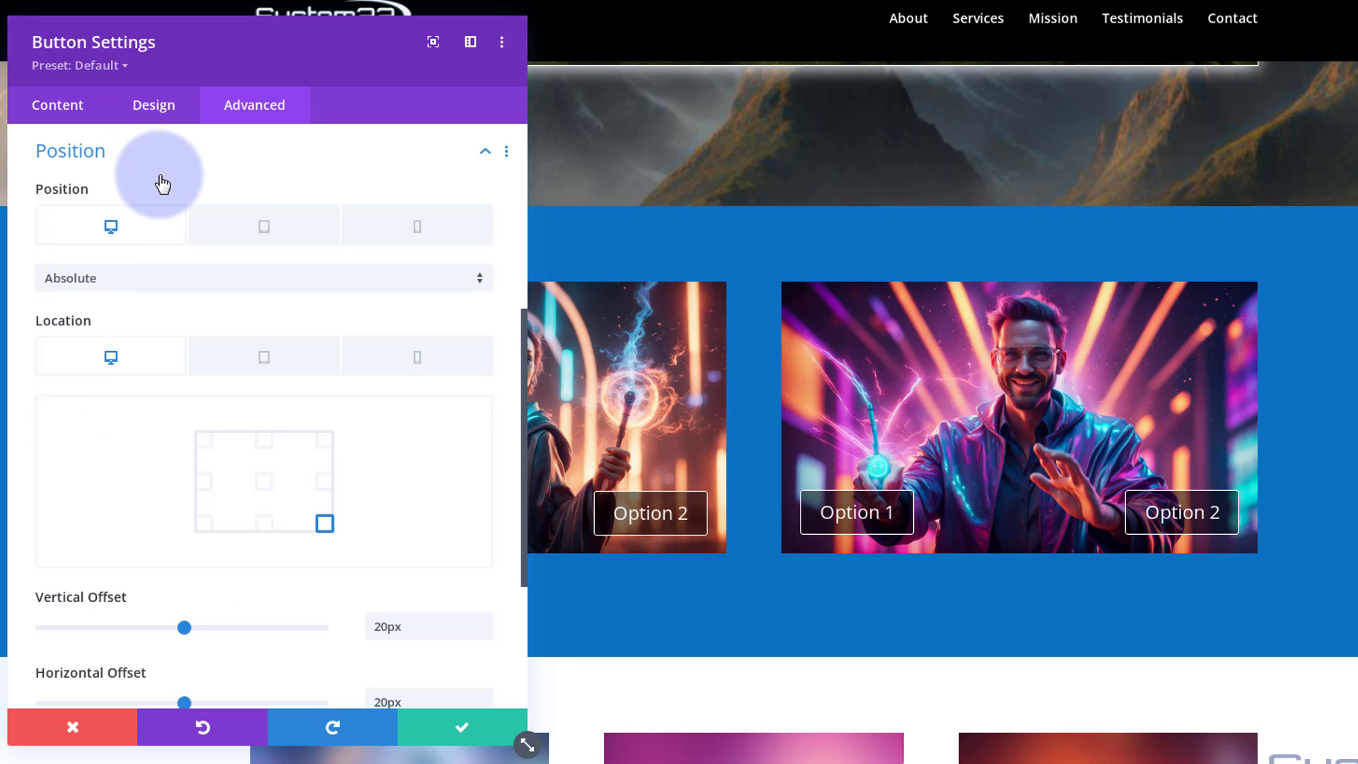
click(415, 234)
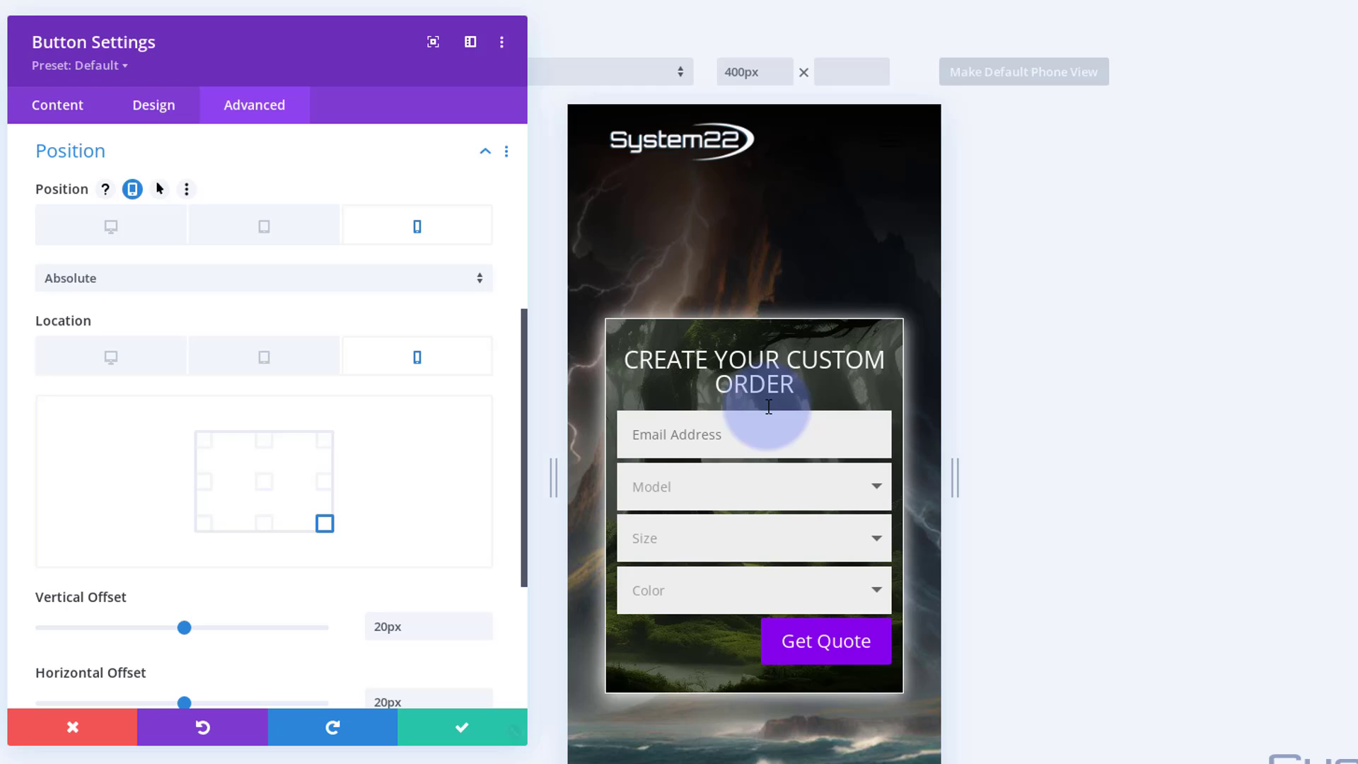
scroll(769, 406, down, 5)
scroll(769, 406, down, 4)
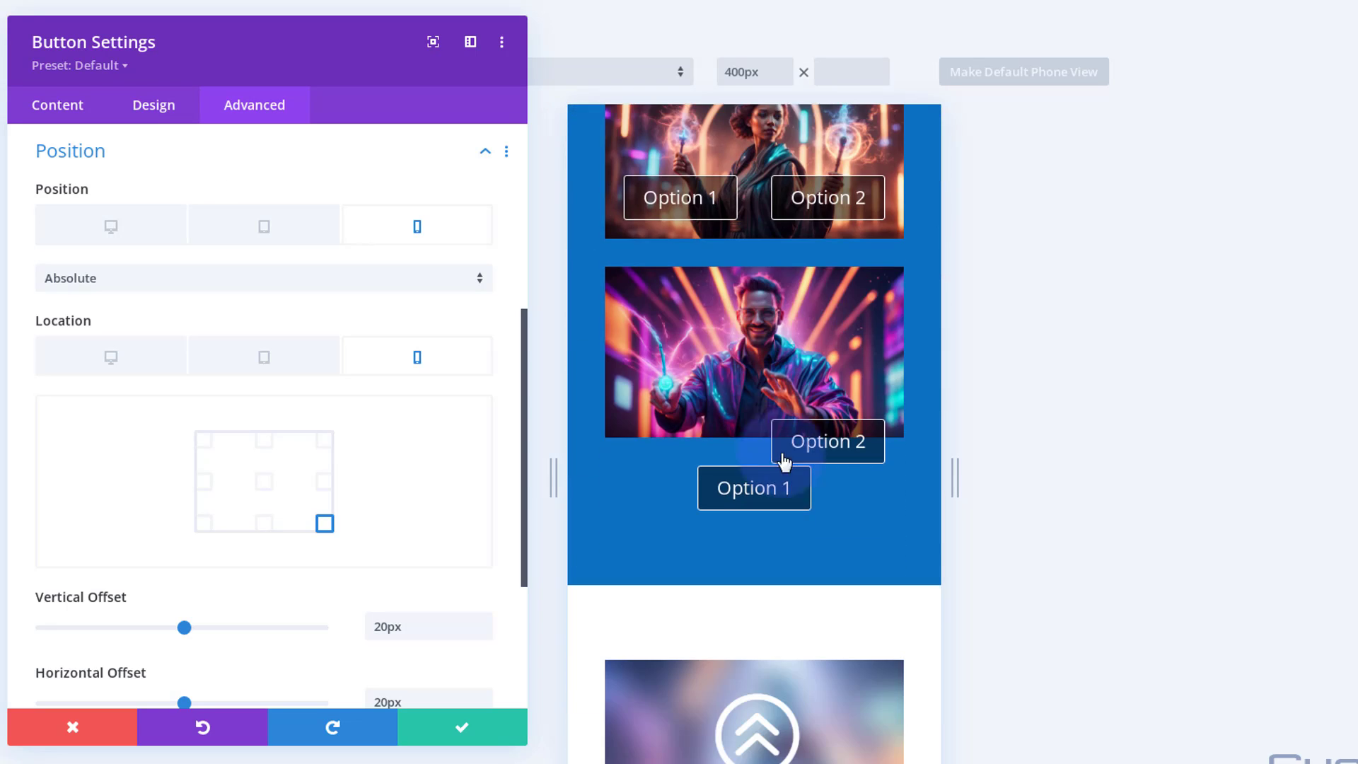
mouse_move(416, 356)
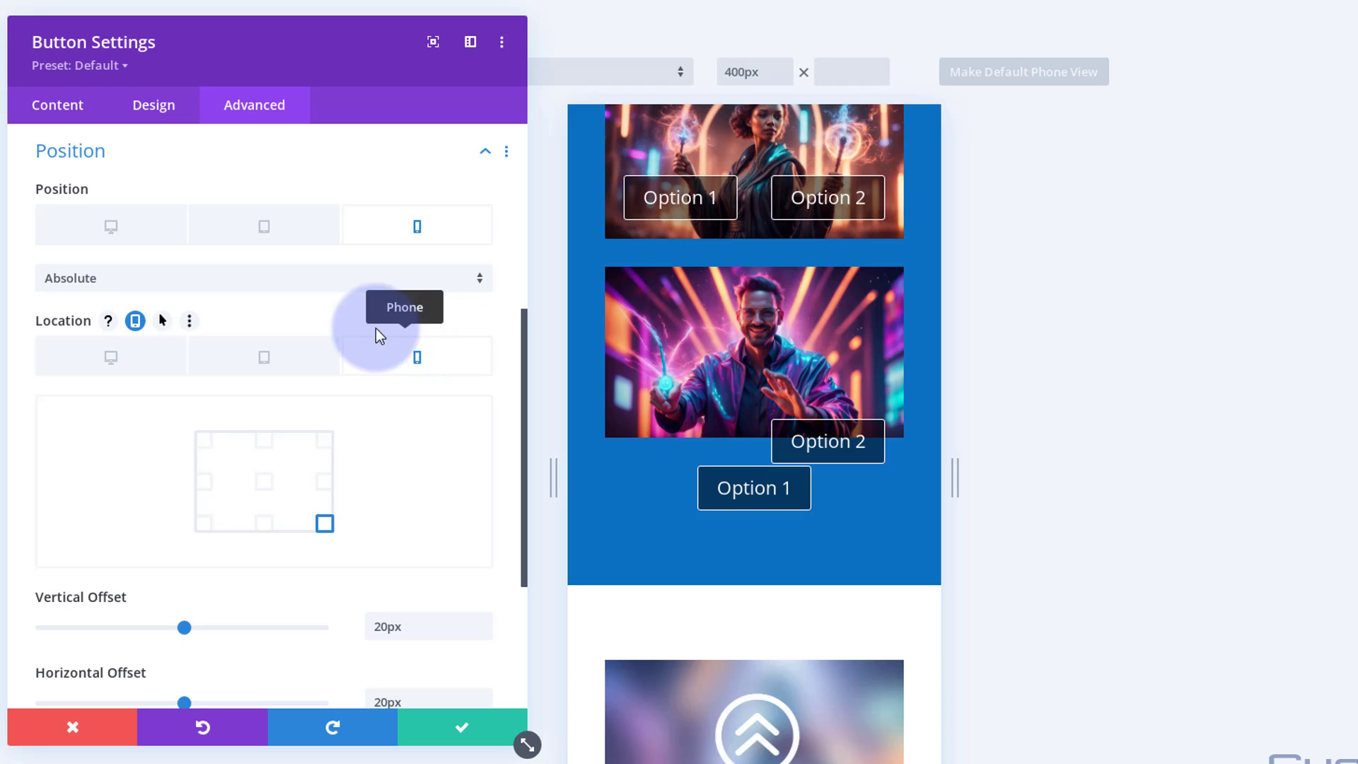
click(155, 280)
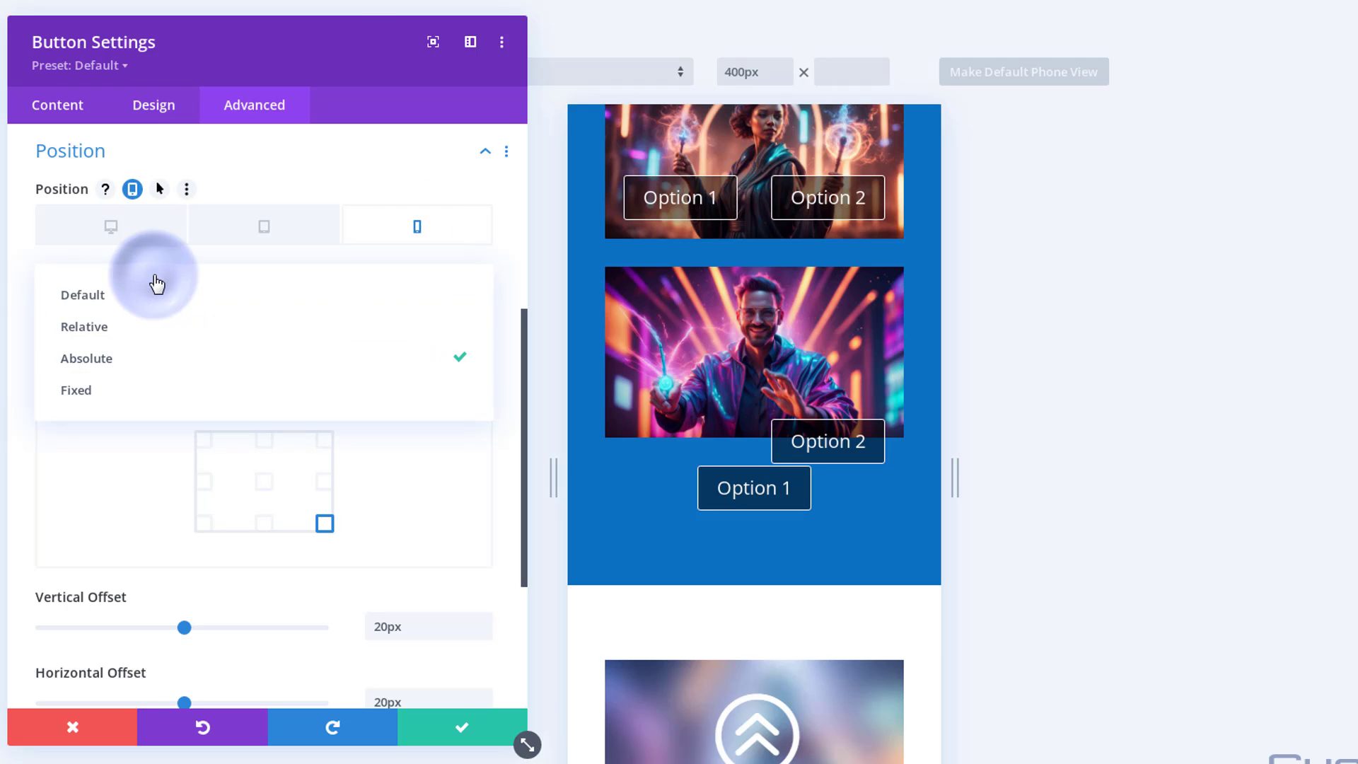
click(116, 295)
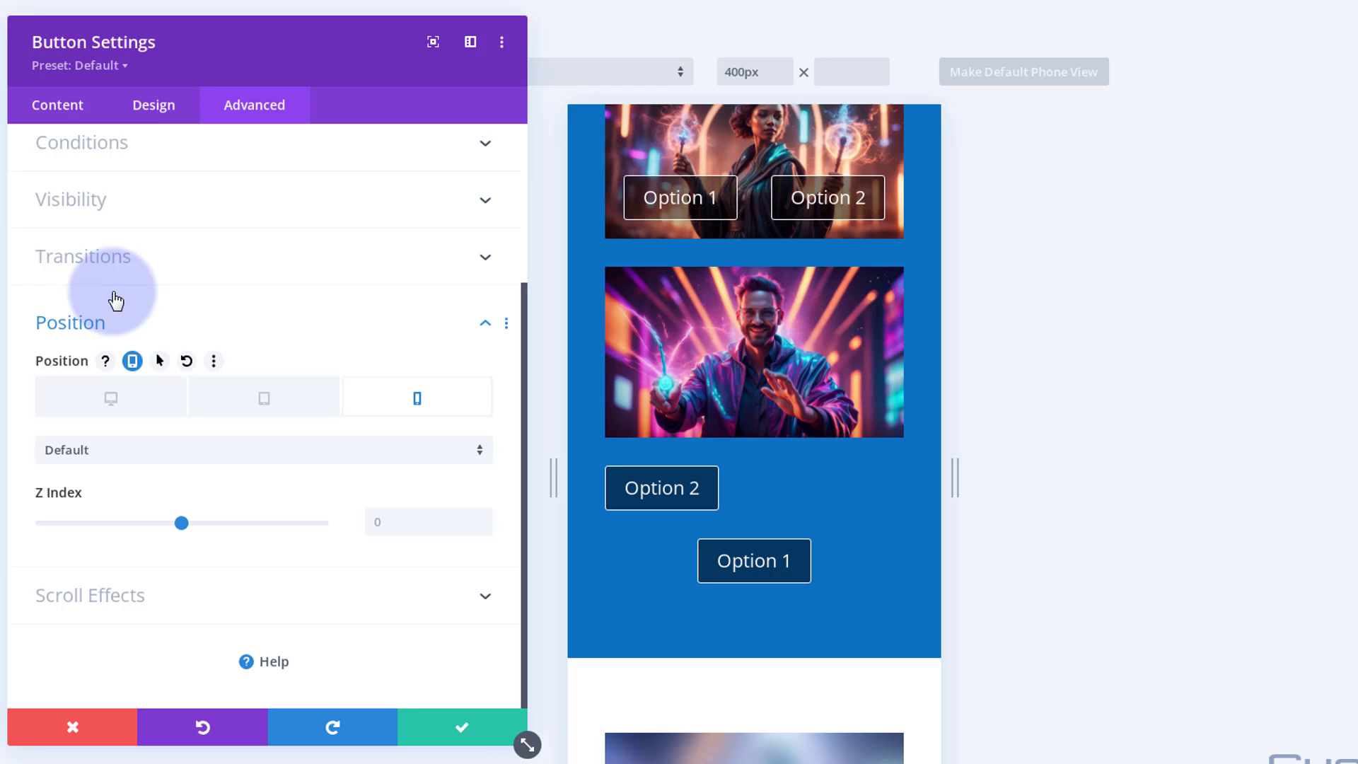
Center-align the Option 2 button on phone and save it.
click(157, 112)
click(187, 198)
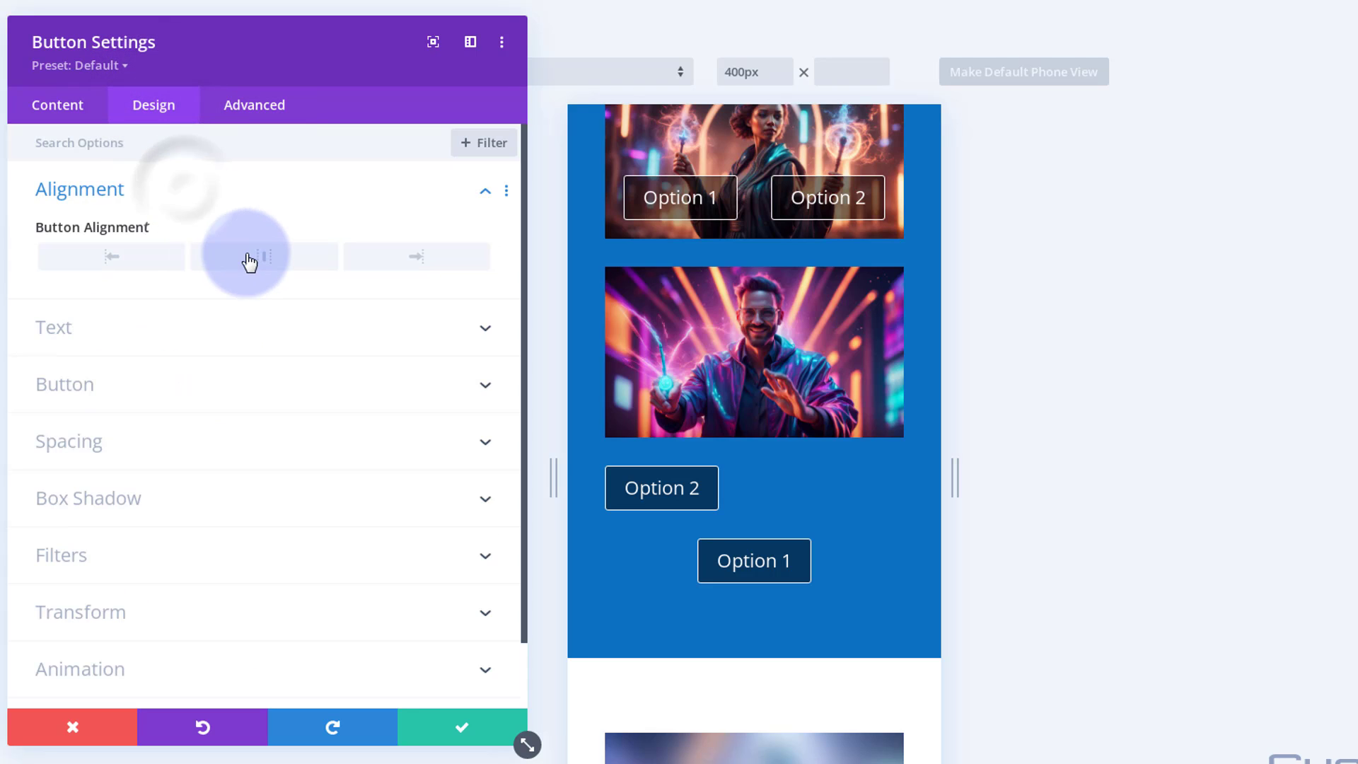
click(249, 256)
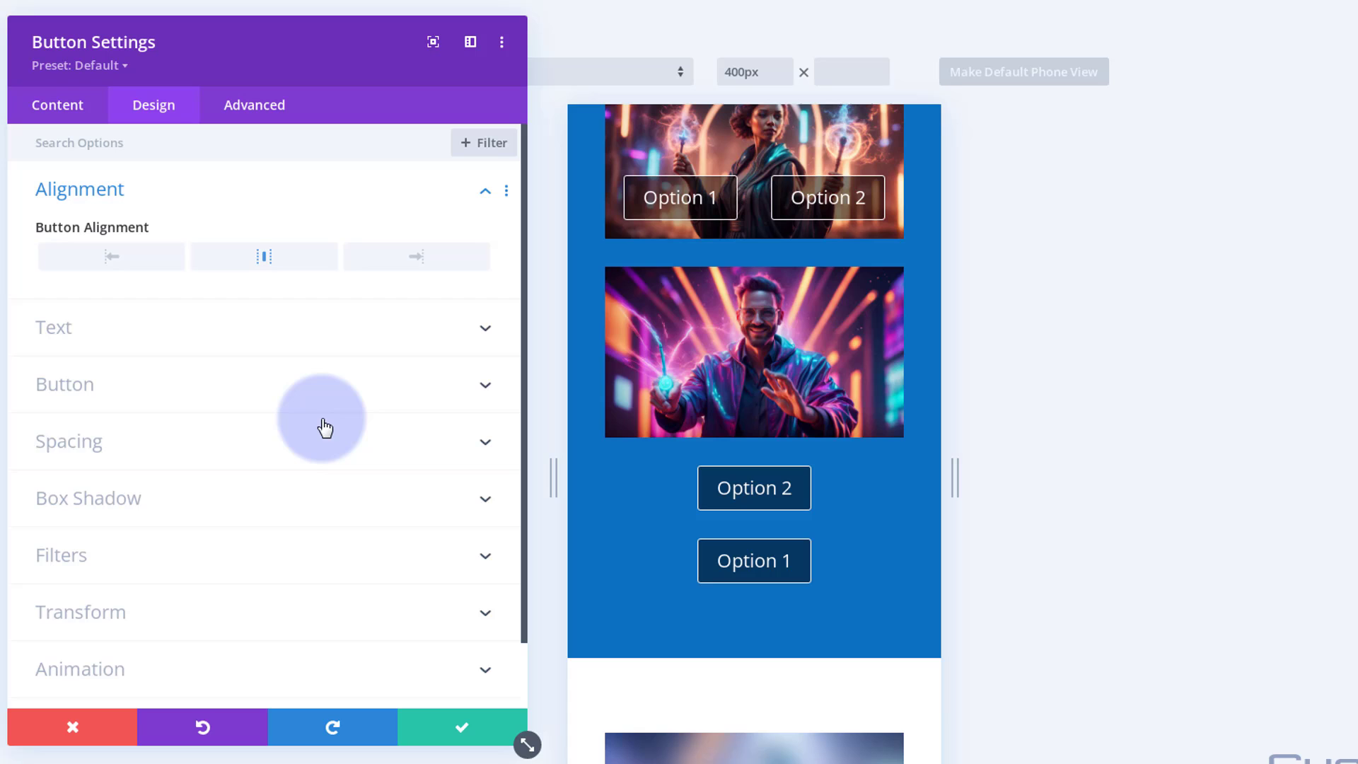
click(451, 727)
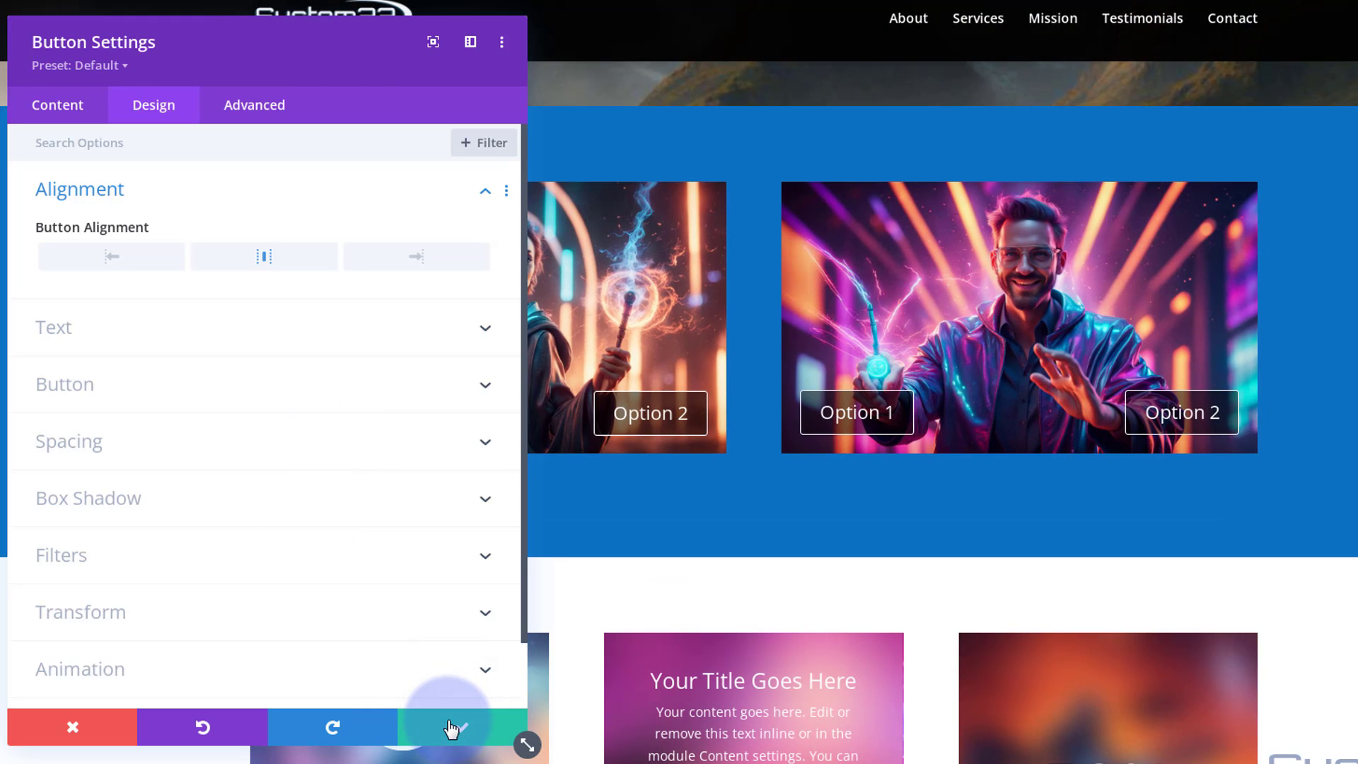
click(451, 727)
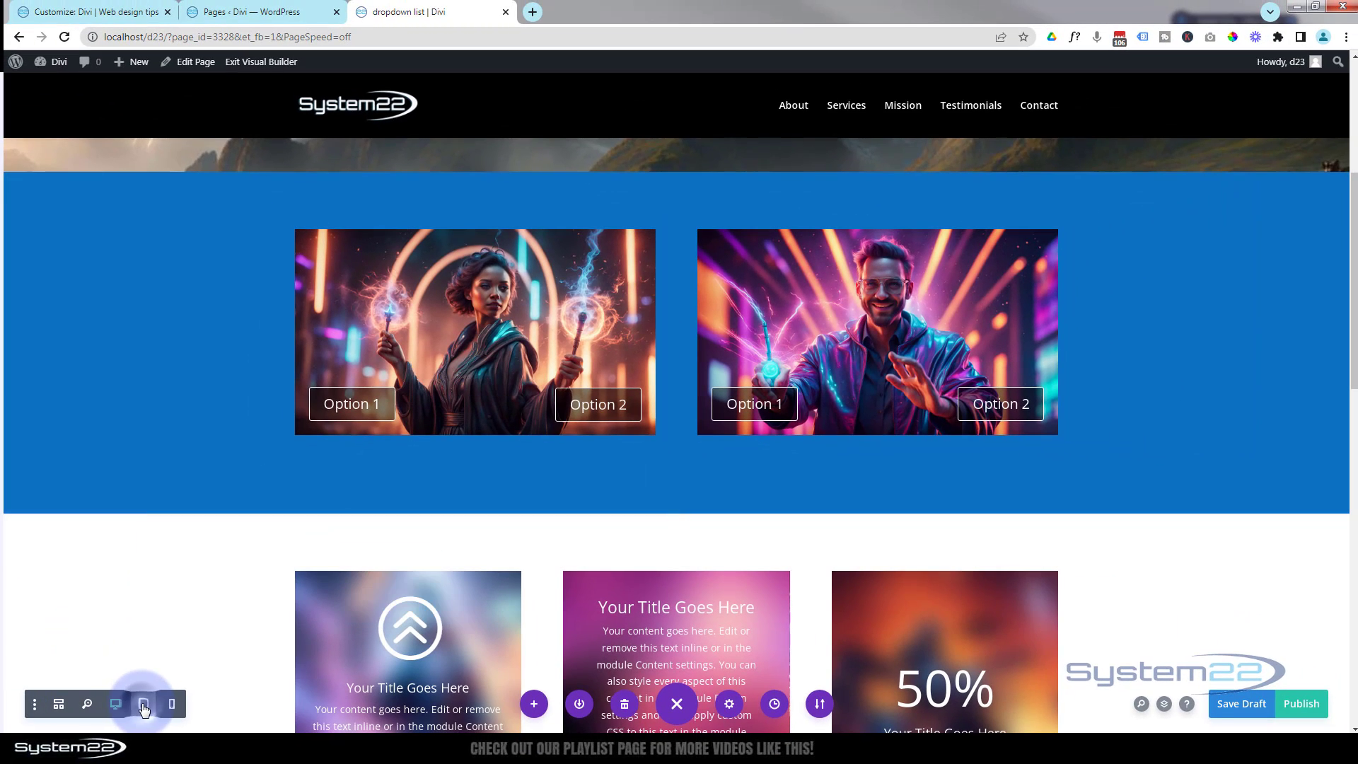
Preview the image cards at tablet and phone widths, then save the page as a draft.
click(144, 707)
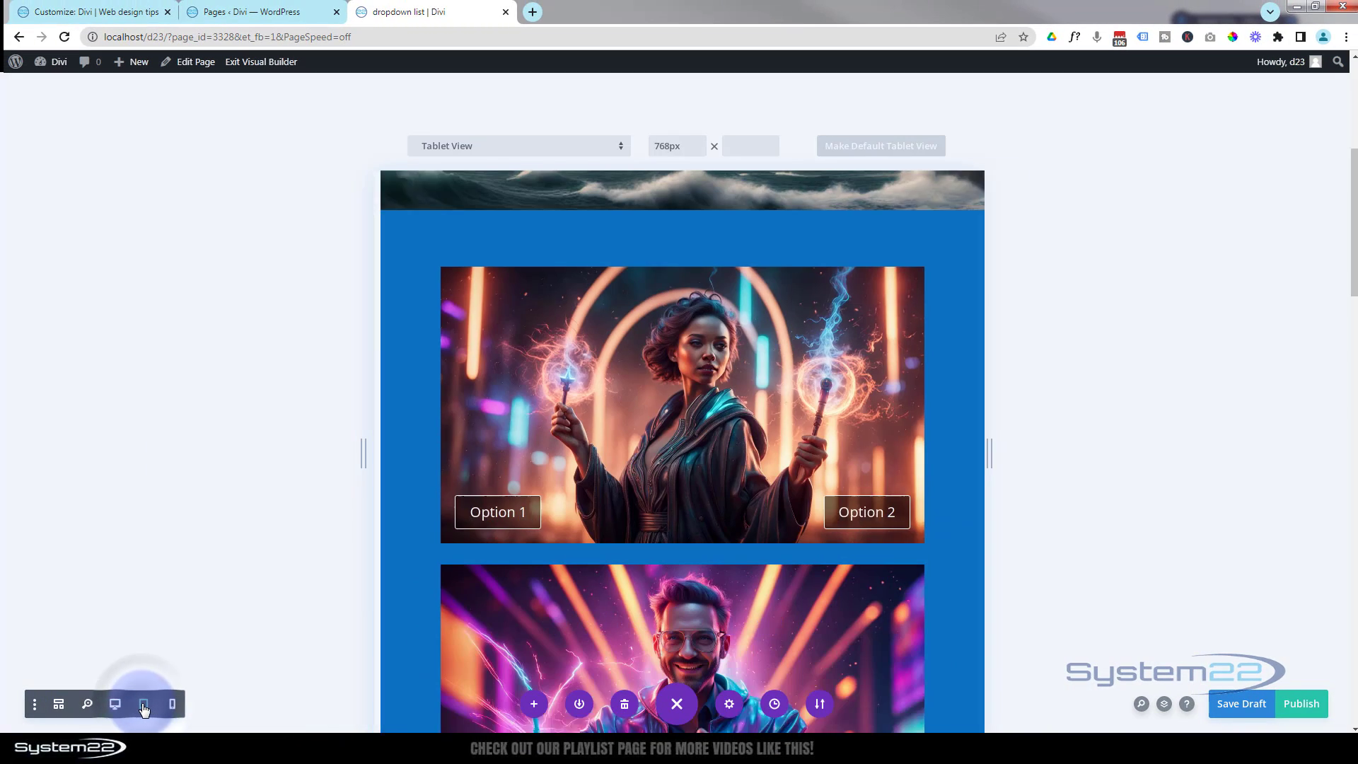
scroll(453, 511, down, 2)
scroll(452, 511, down, 2)
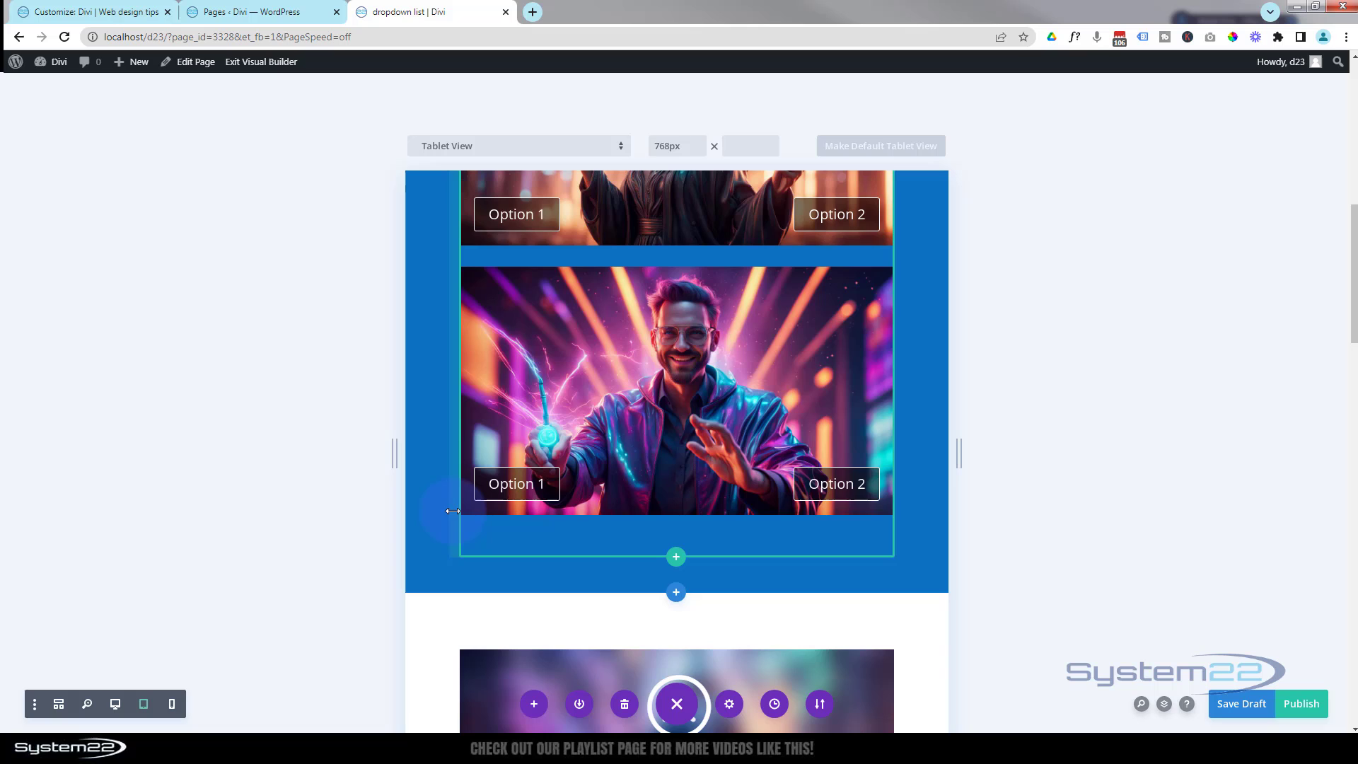
click(173, 706)
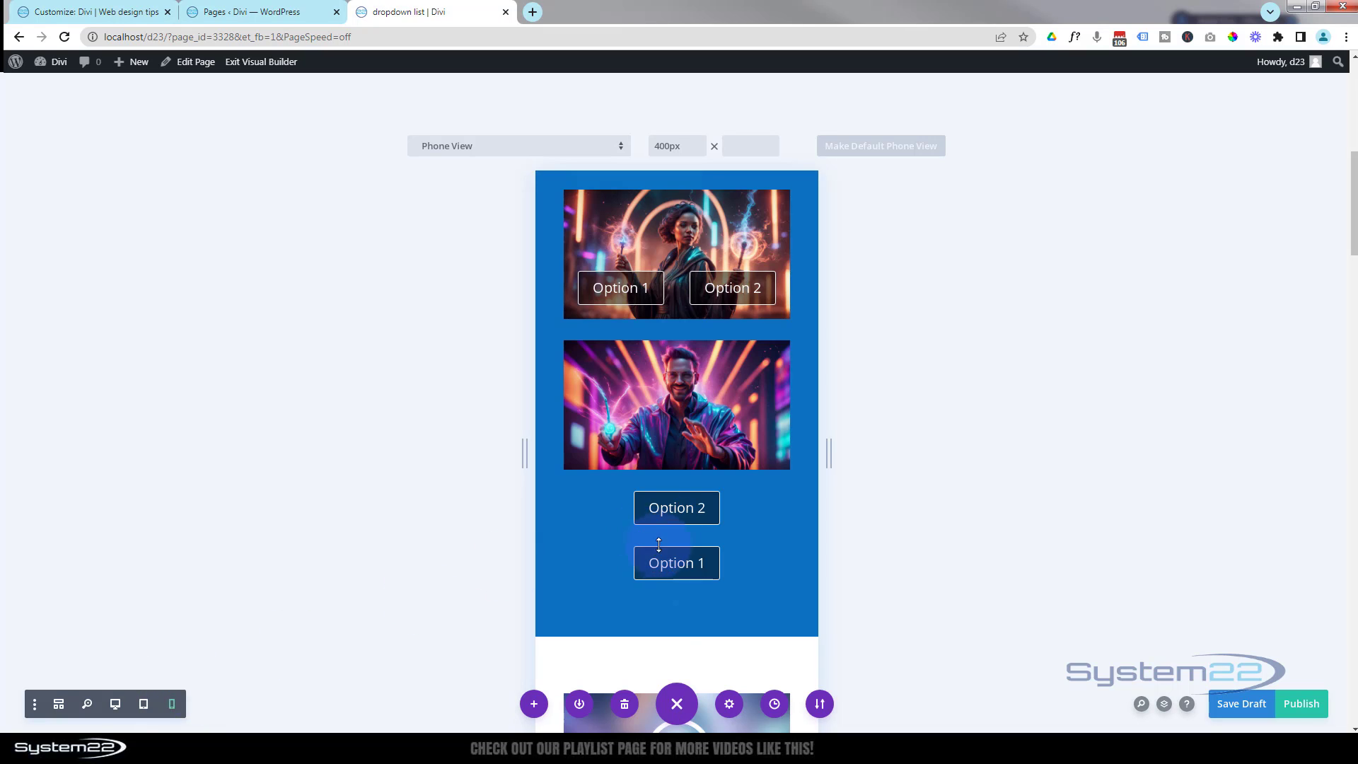
mouse_move(677, 510)
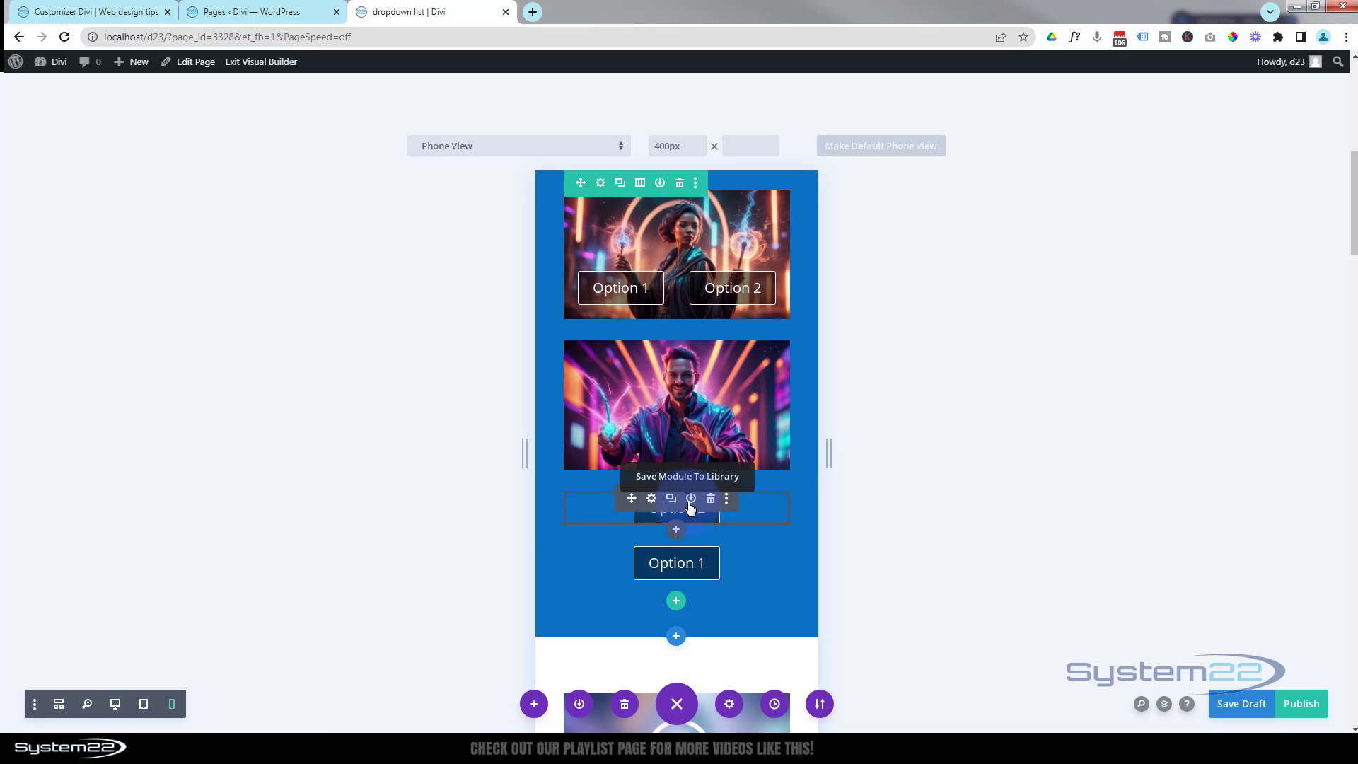
click(1248, 707)
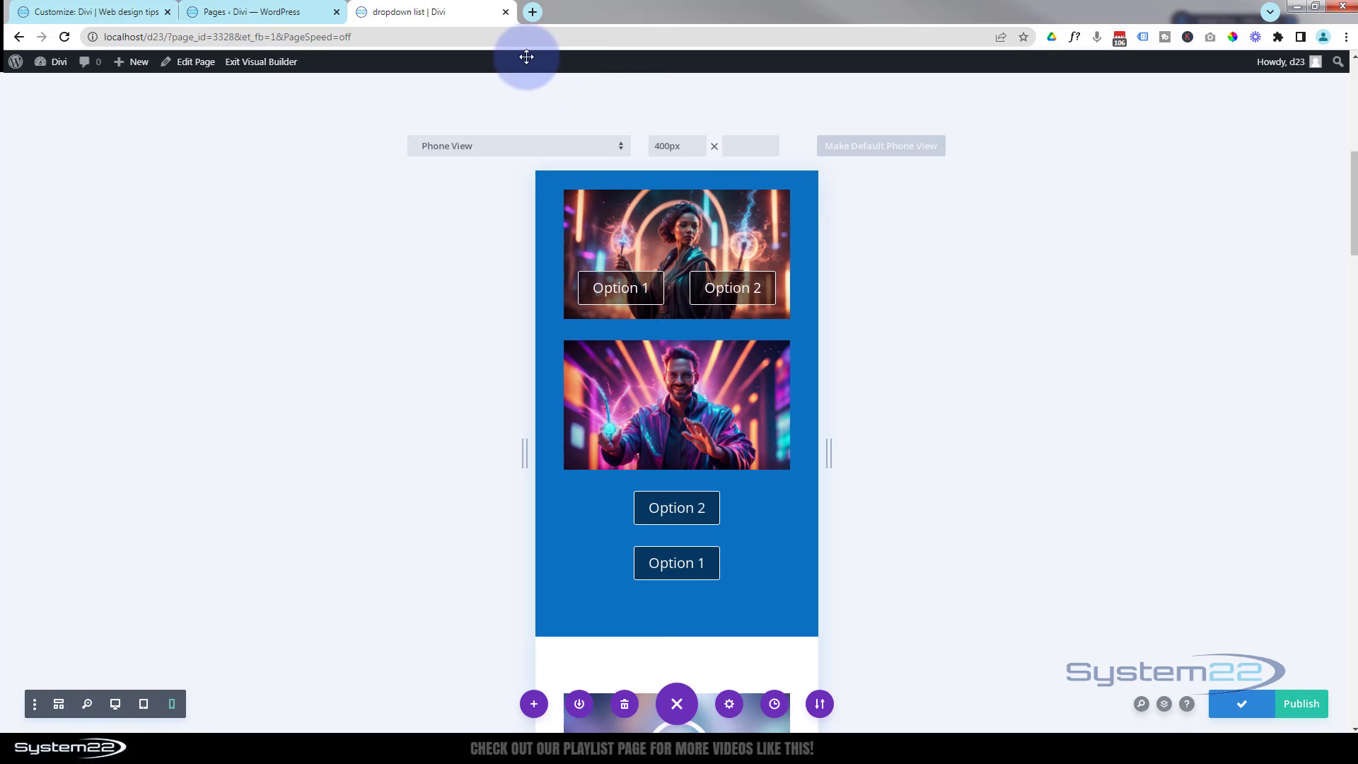
Exit the visual builder and open and close the woman and man image lightboxes.
click(247, 62)
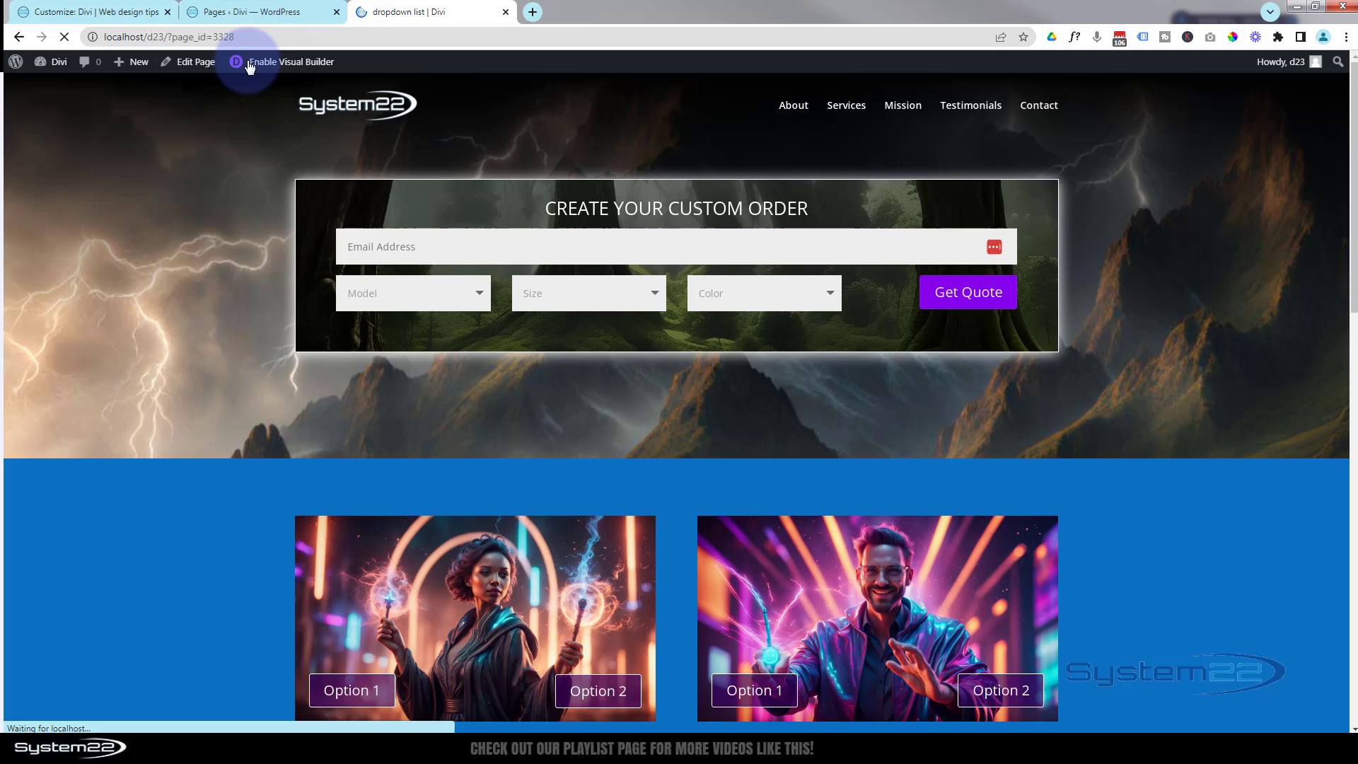
scroll(235, 244, down, 2)
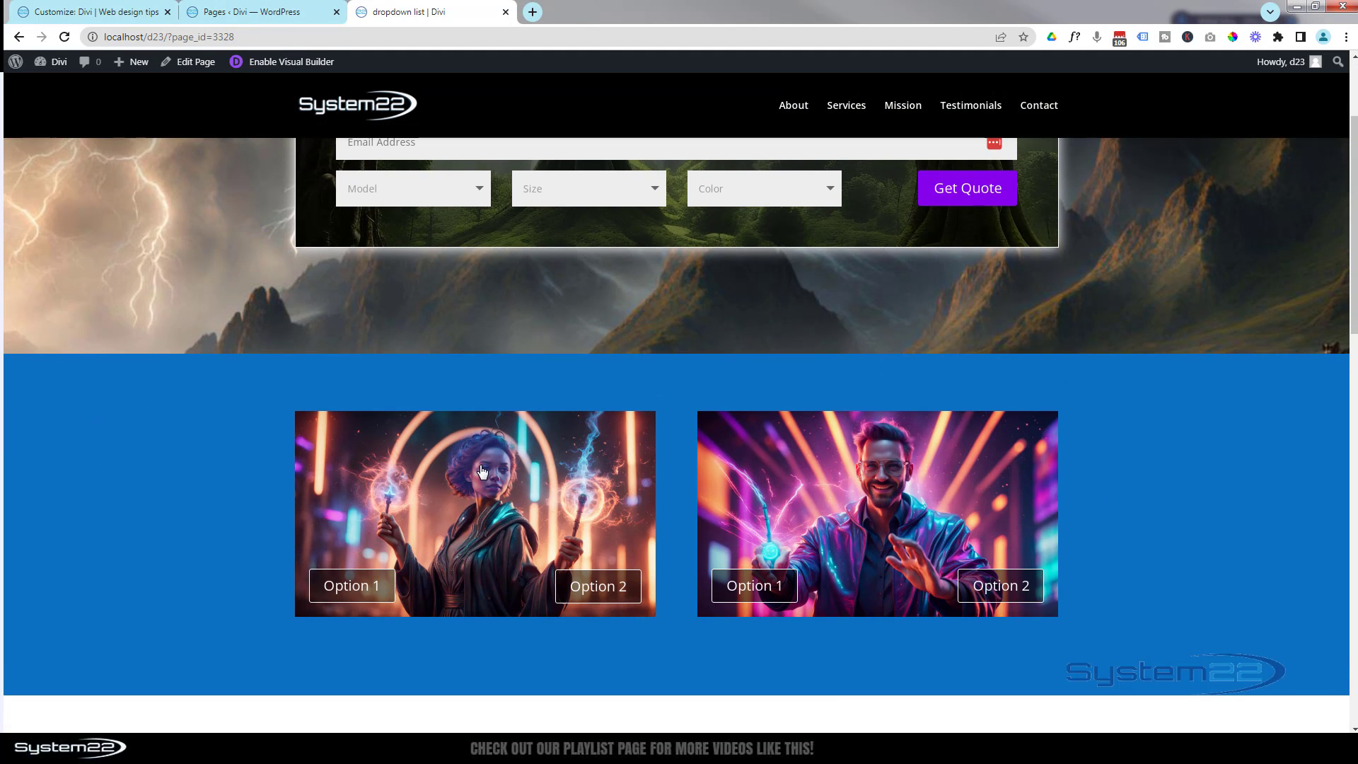
click(410, 467)
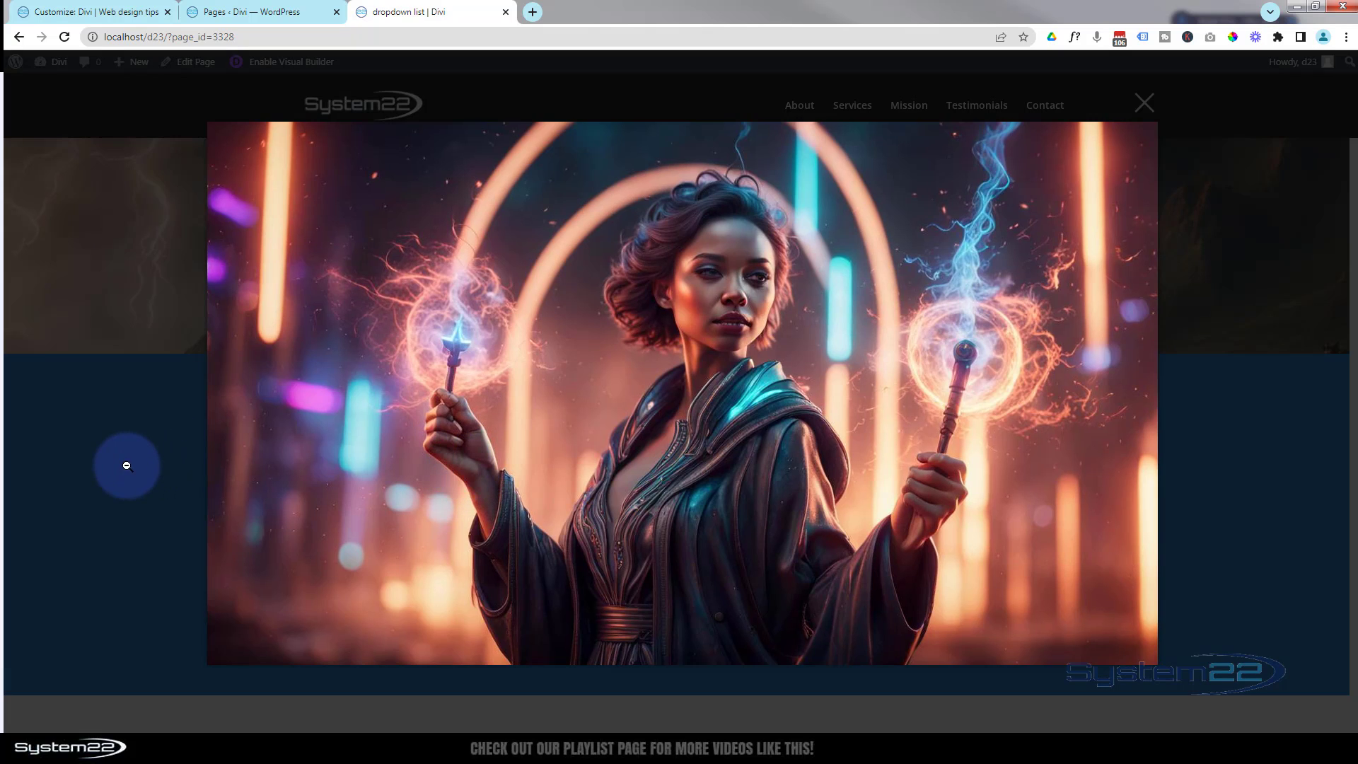
click(119, 463)
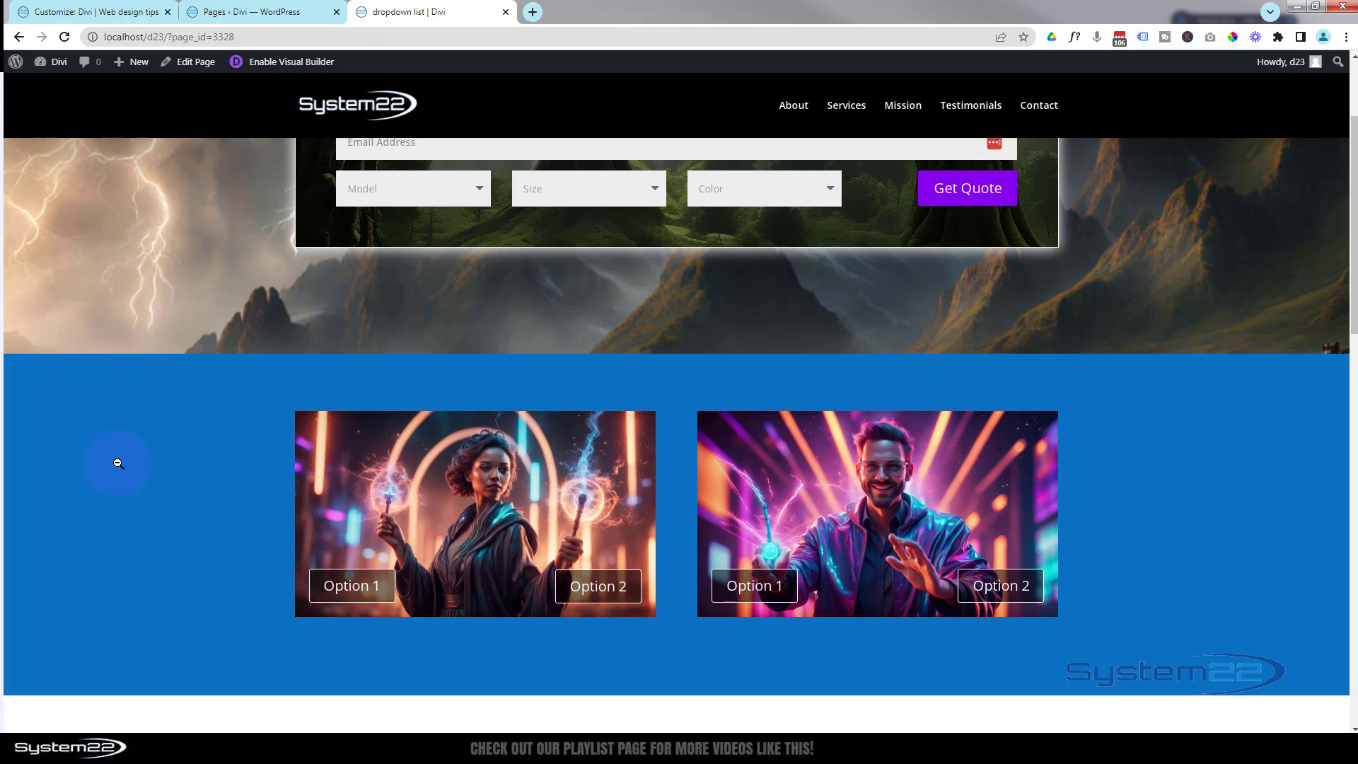
click(832, 468)
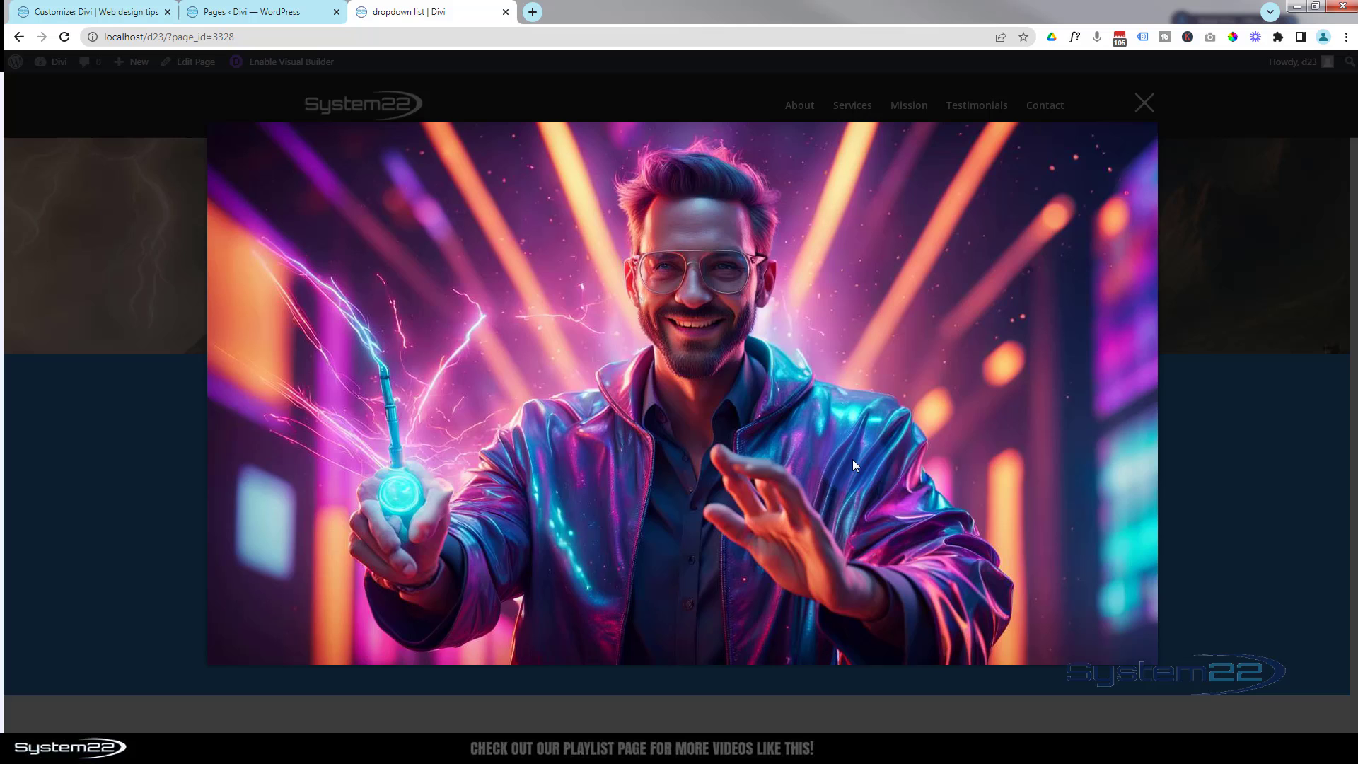
click(1237, 467)
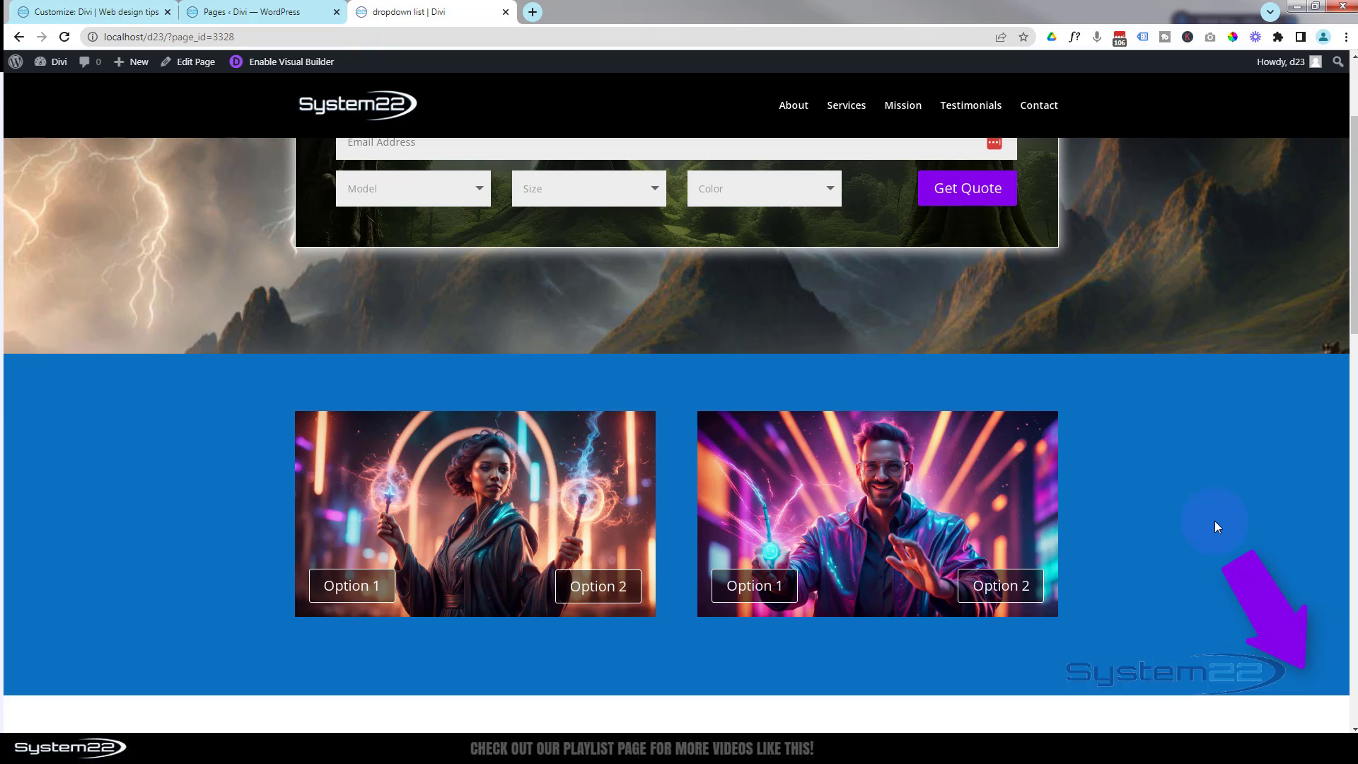
Reopen and close the man and woman image lightboxes once more.
click(837, 512)
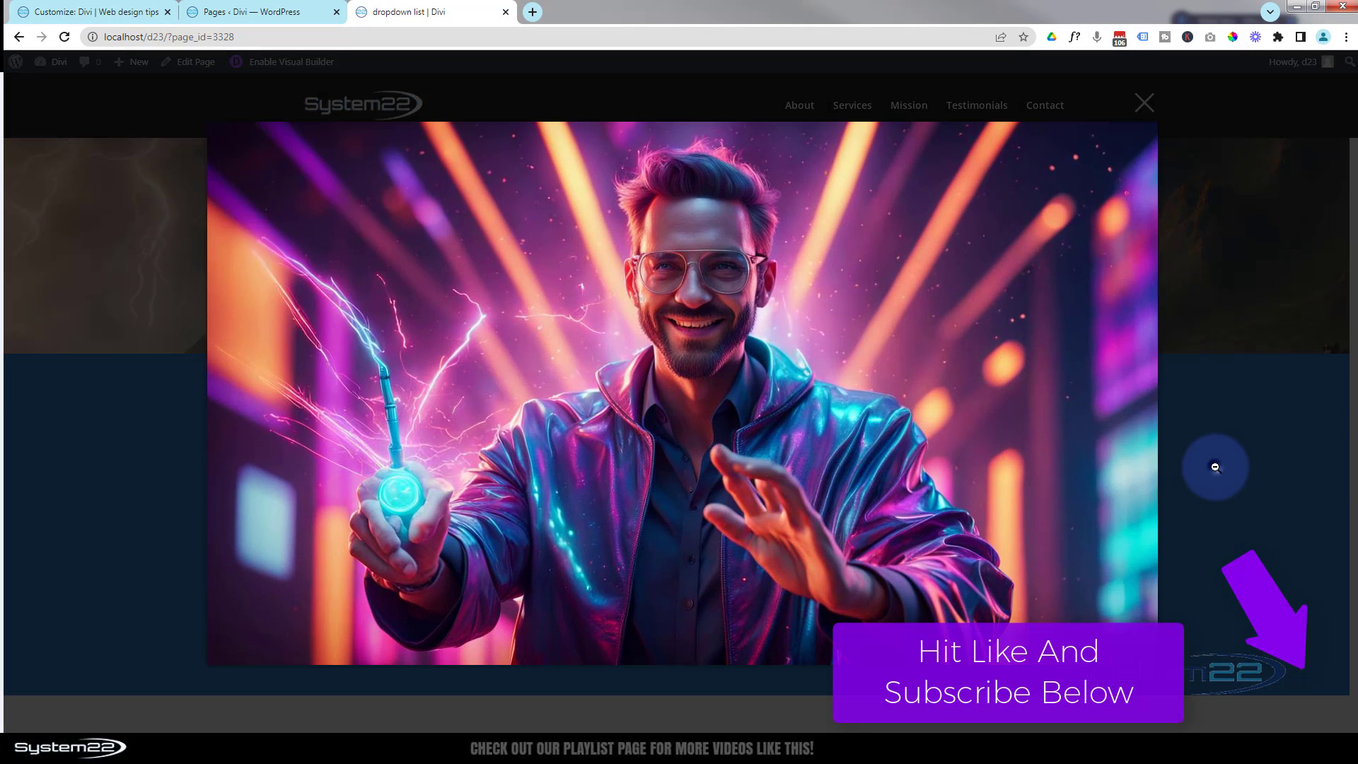
click(1216, 467)
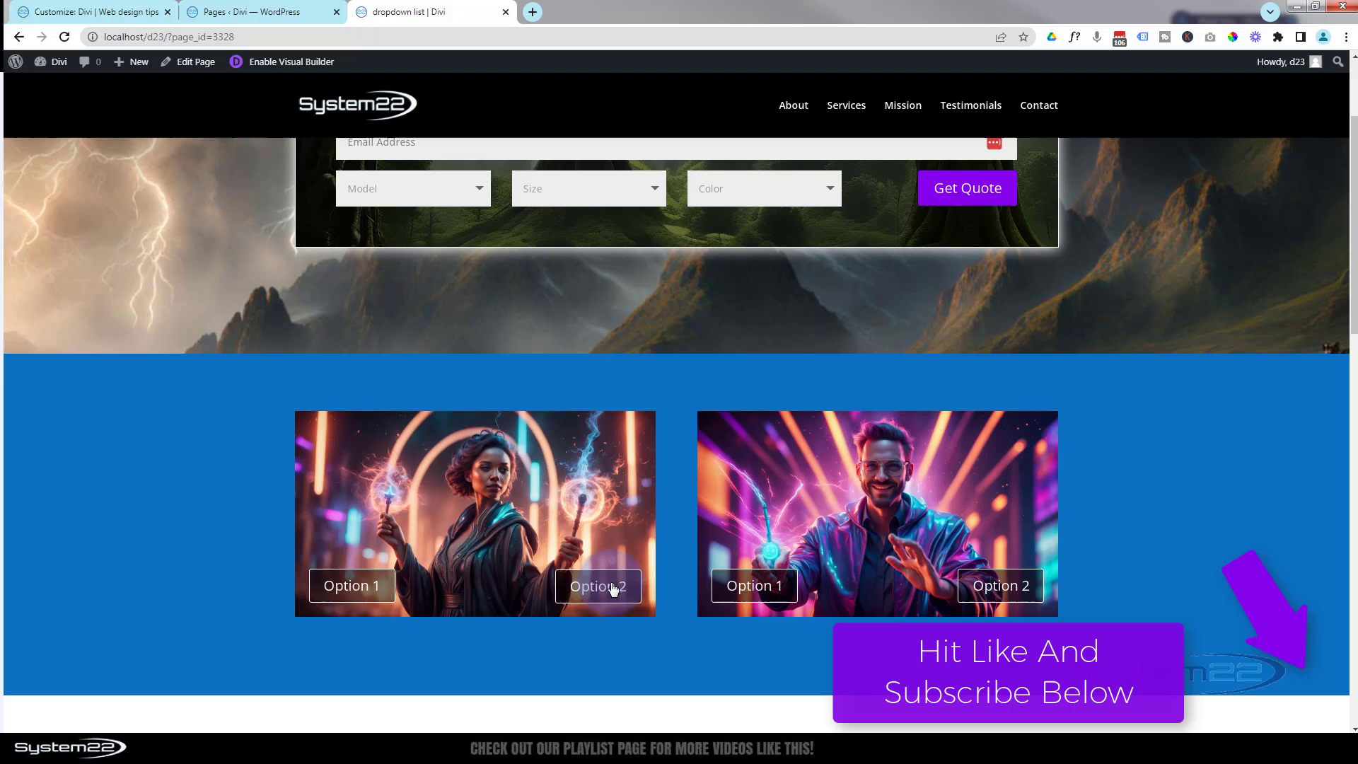
click(336, 601)
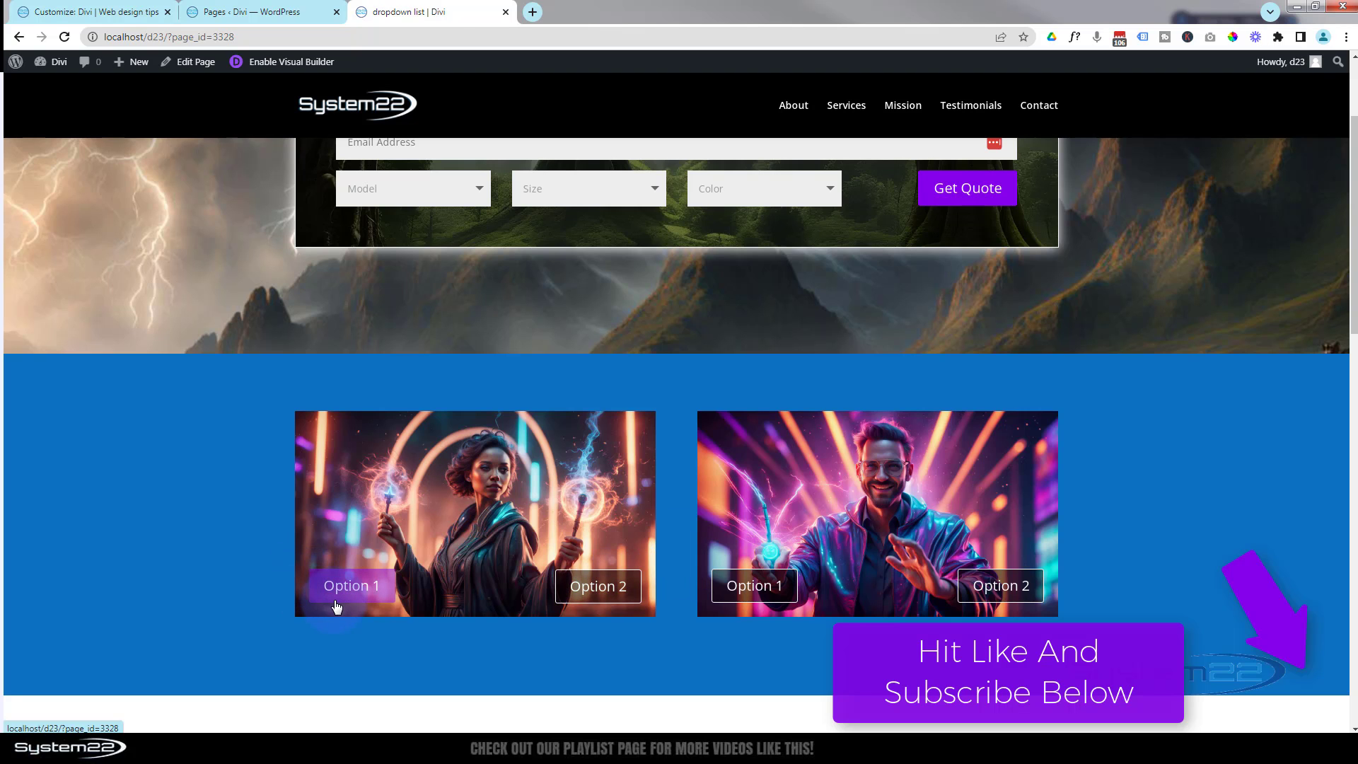
click(493, 523)
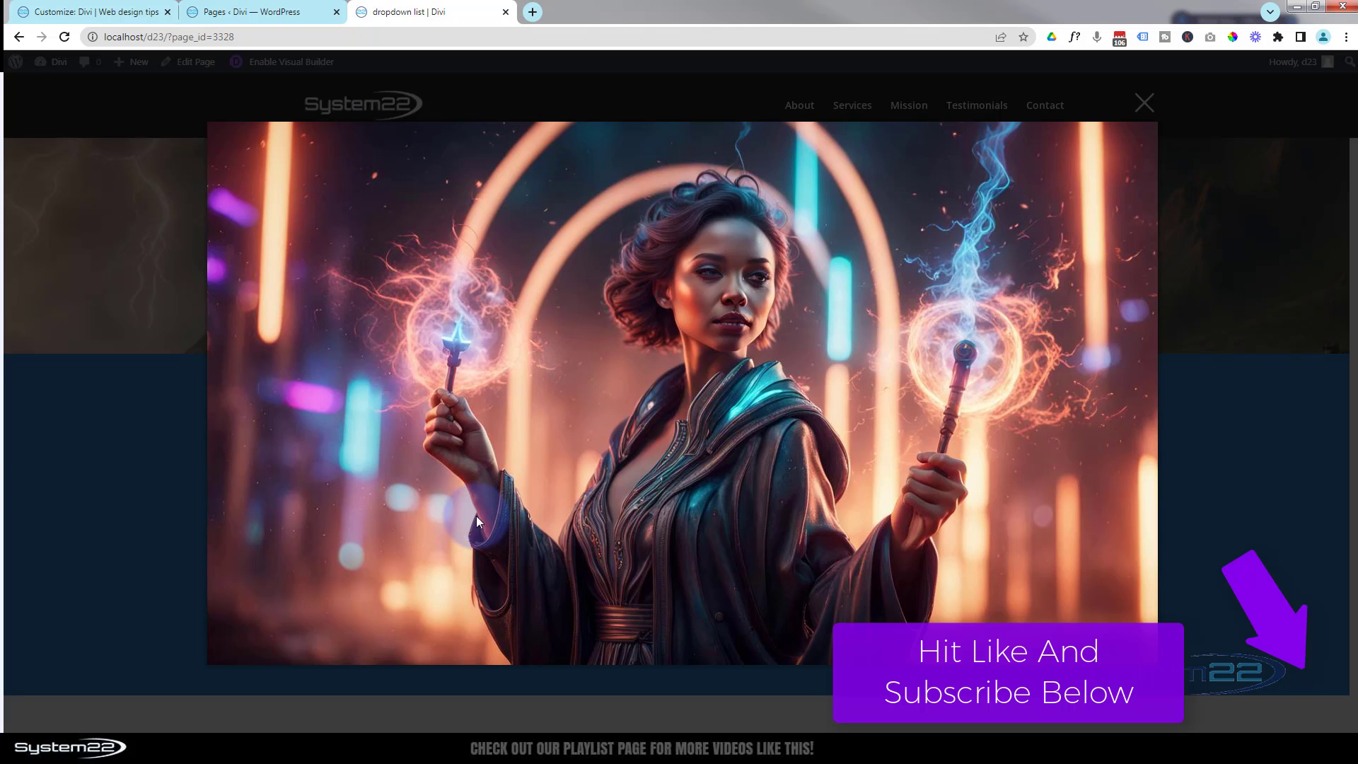
click(70, 479)
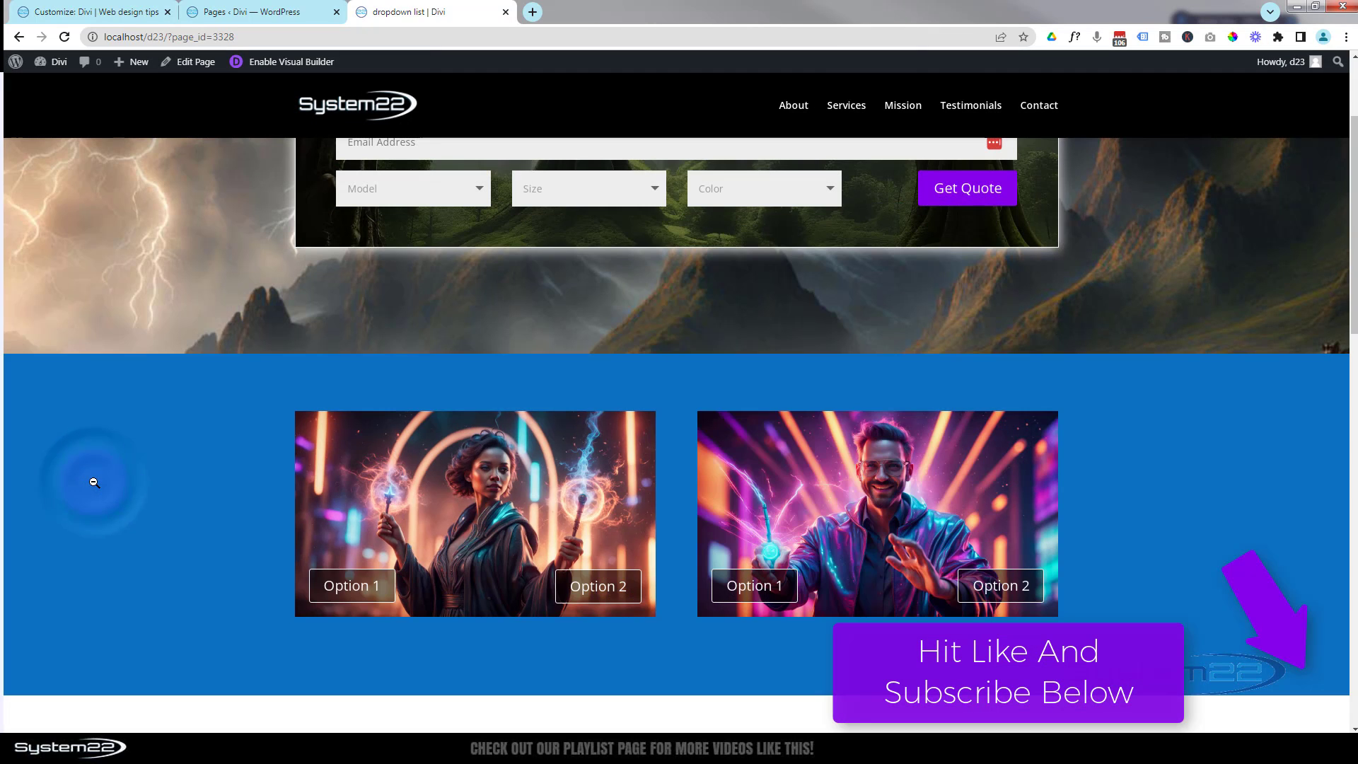